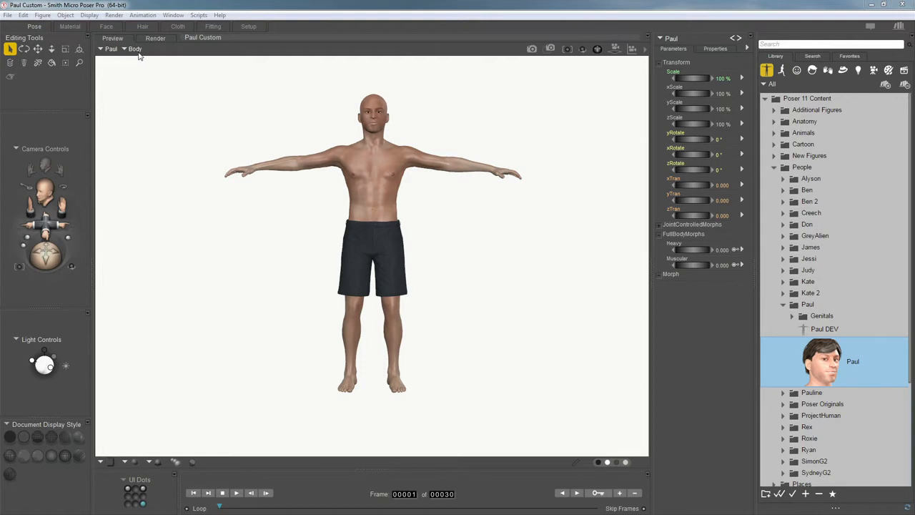
- Adjust the figure's full-body morphs to about 0.564 Heavy and 0.640 Muscular
click(662, 236)
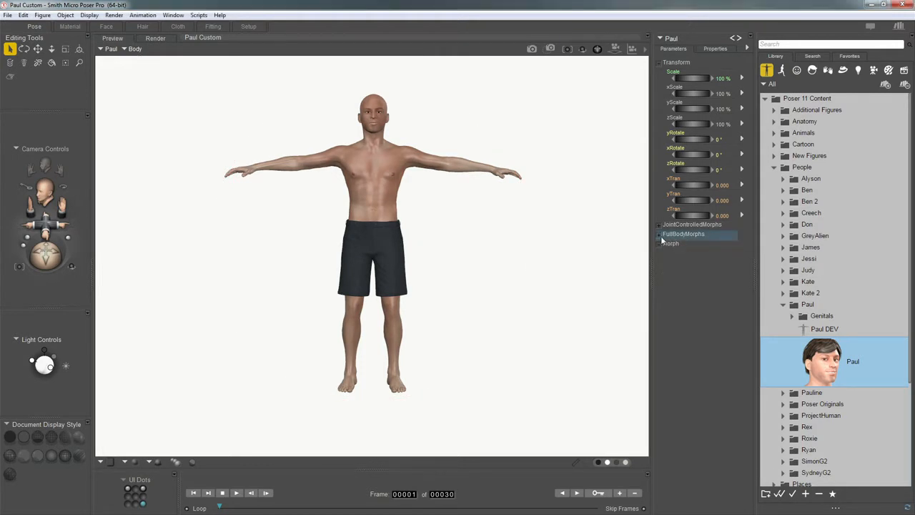
click(663, 237)
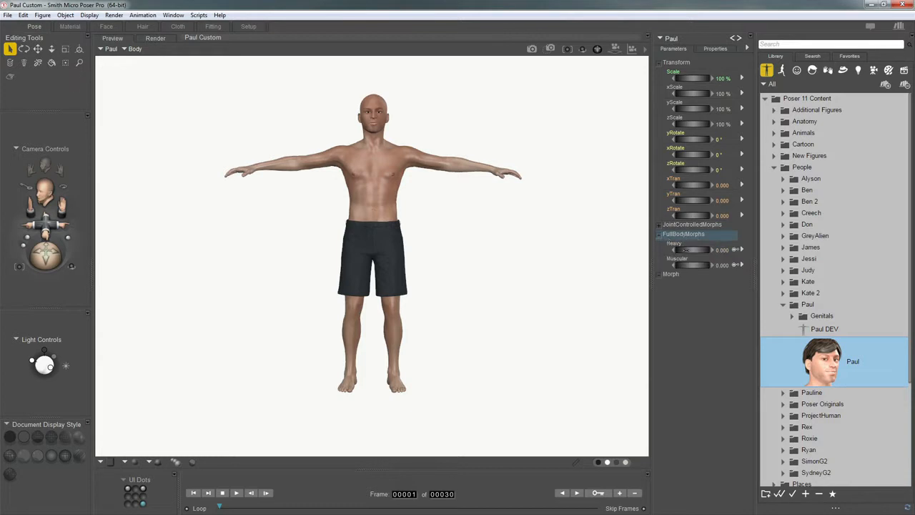
drag(684, 250, 760, 240)
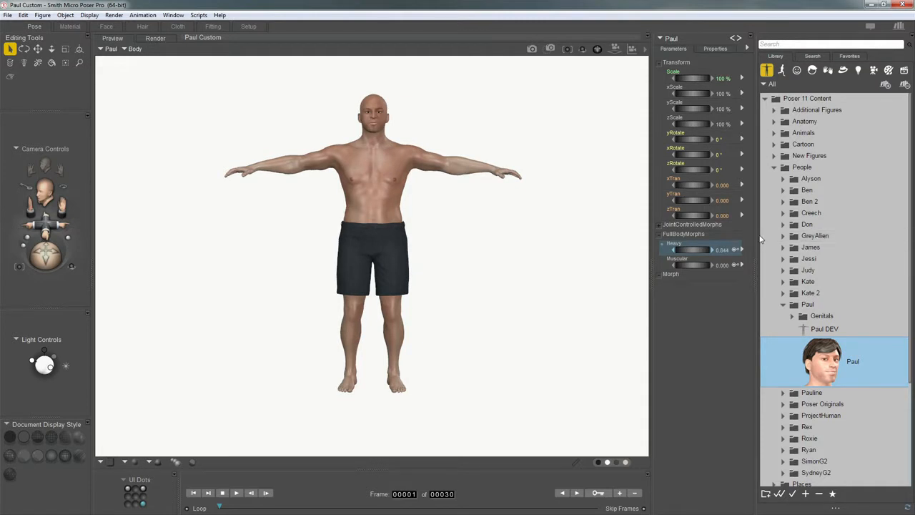
alt+click(701, 250)
drag(687, 264, 747, 255)
alt+click(689, 268)
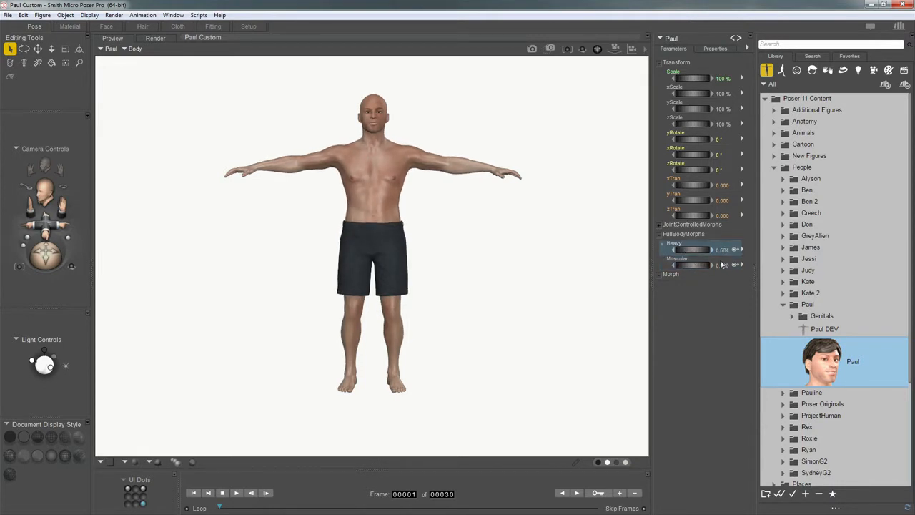
drag(694, 265, 775, 261)
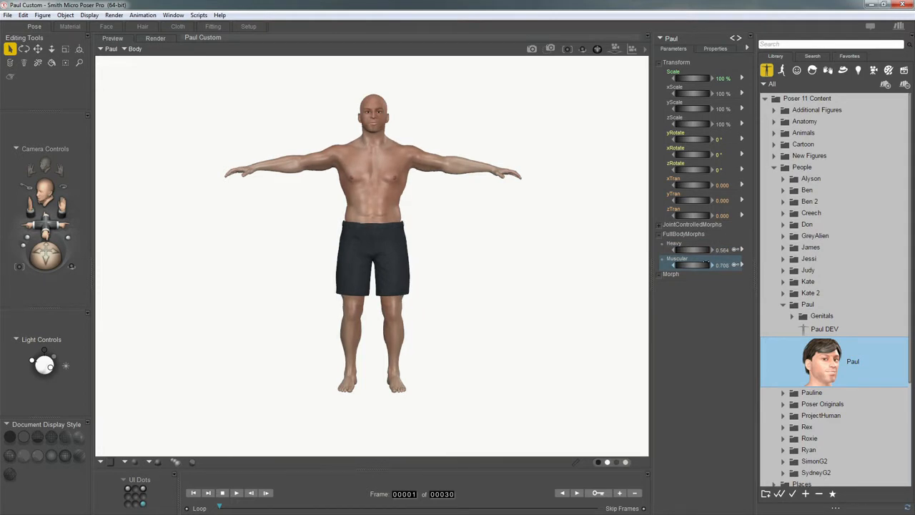
drag(693, 268, 692, 267)
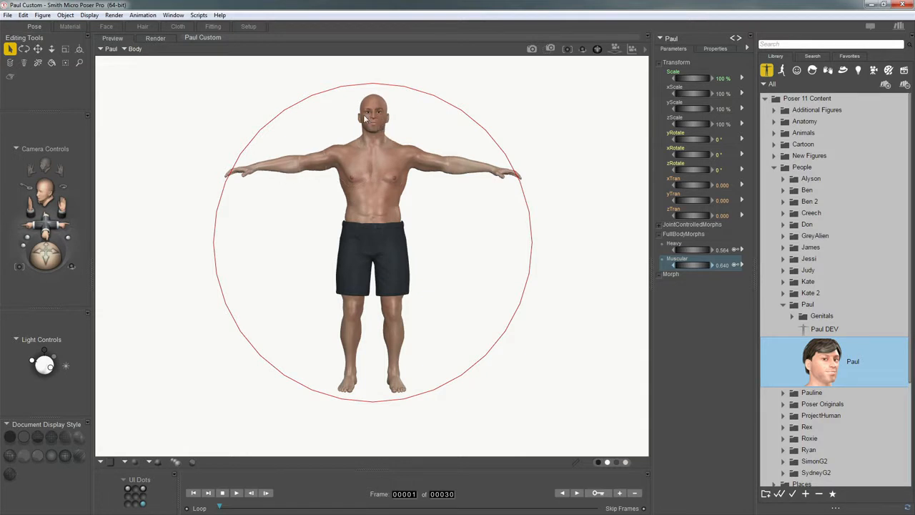
- Open the Face Room for the figure and turn the head preview
click(104, 29)
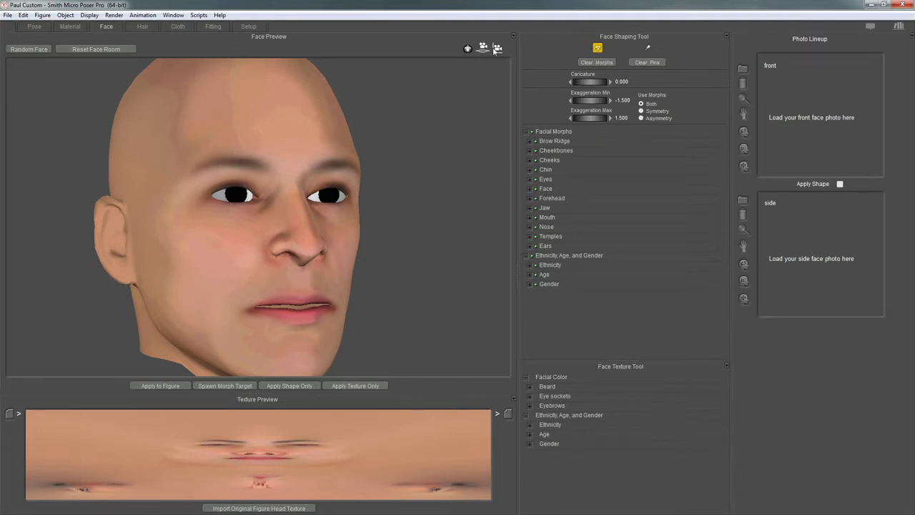
drag(484, 48, 460, 49)
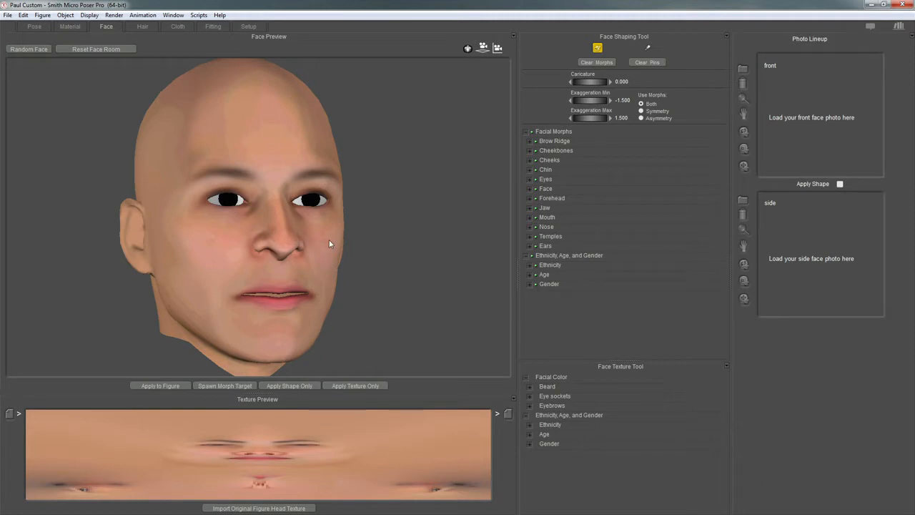
- Widen the lower face and lengthen the chin by sculpting directly on the head preview
drag(341, 242, 318, 204)
drag(468, 50, 440, 61)
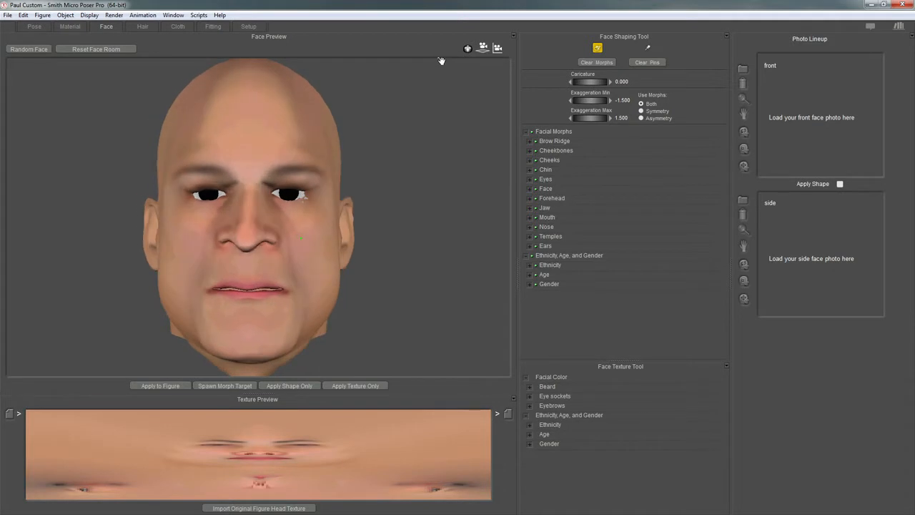
mouse_move(245, 348)
mouse_down()
mouse_move(243, 363)
mouse_move(248, 310)
mouse_move(250, 347)
mouse_up()
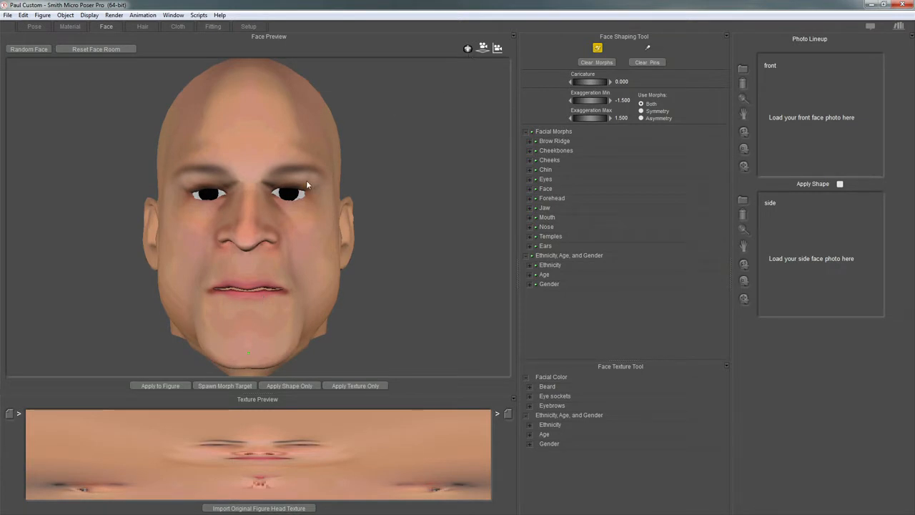
- Pull the nose far forward in profile, then reshape the chin, lips and brow on the head preview
drag(483, 48, 565, 52)
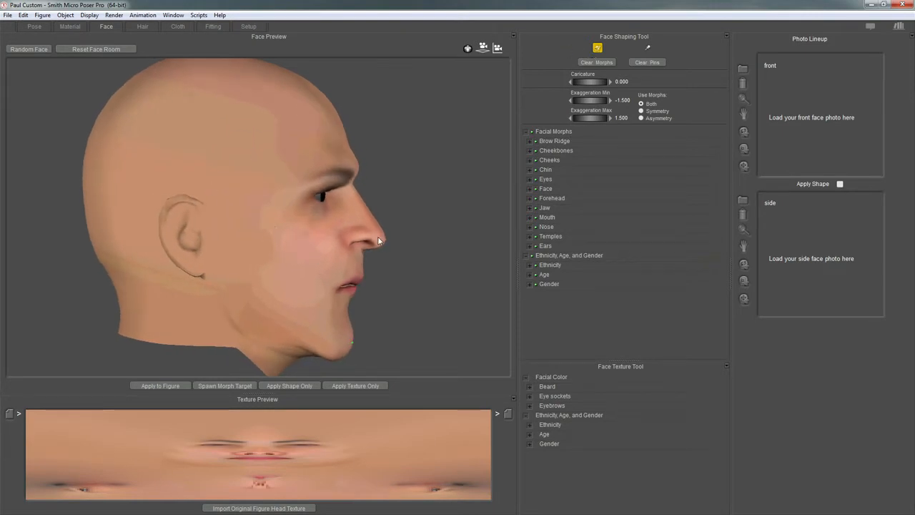
drag(379, 238, 401, 243)
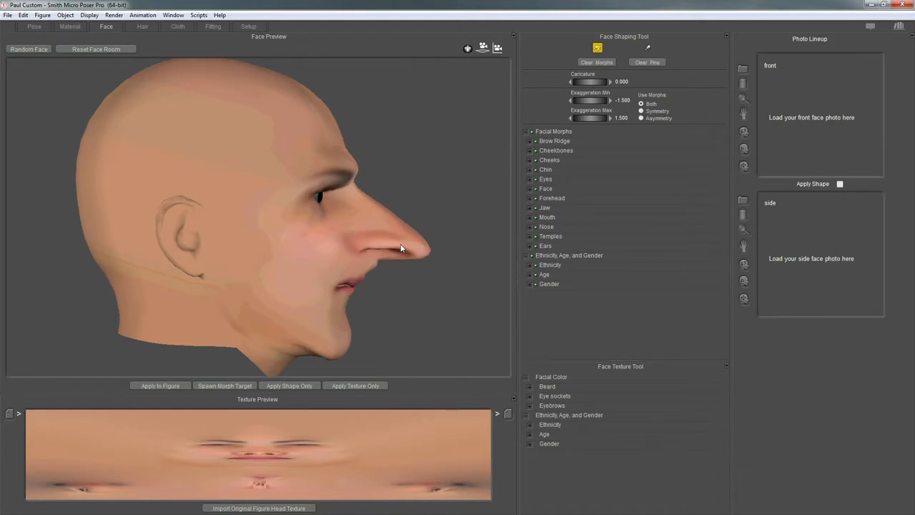
drag(344, 348, 349, 352)
mouse_move(362, 271)
mouse_down()
mouse_move(375, 271)
mouse_move(367, 302)
mouse_move(372, 267)
mouse_up()
mouse_move(331, 169)
mouse_down()
mouse_move(354, 138)
mouse_move(337, 89)
mouse_up()
- Pull the ear outward on the head preview, then clear all face morphs
drag(467, 49, 334, 60)
mouse_move(367, 227)
mouse_down()
mouse_move(394, 224)
mouse_move(380, 226)
mouse_up()
mouse_move(470, 49)
mouse_down()
mouse_move(453, 50)
mouse_move(472, 57)
mouse_up()
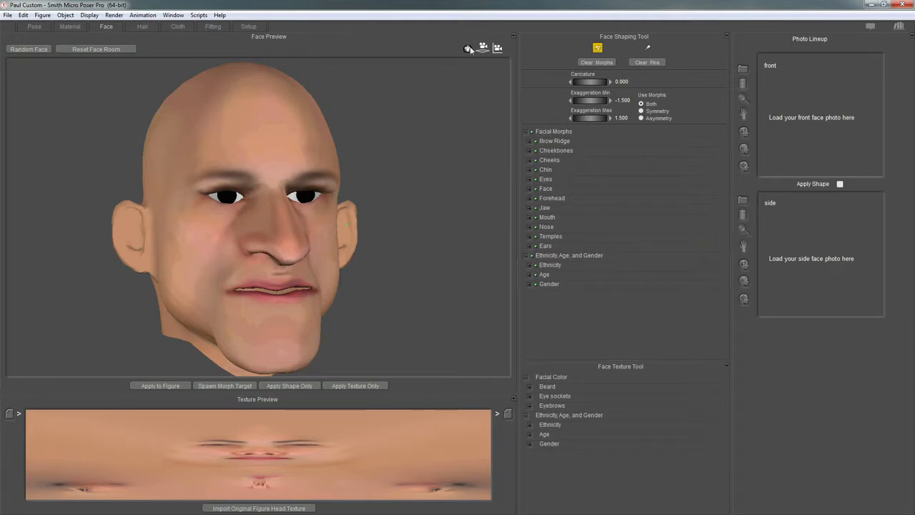
drag(468, 50, 481, 66)
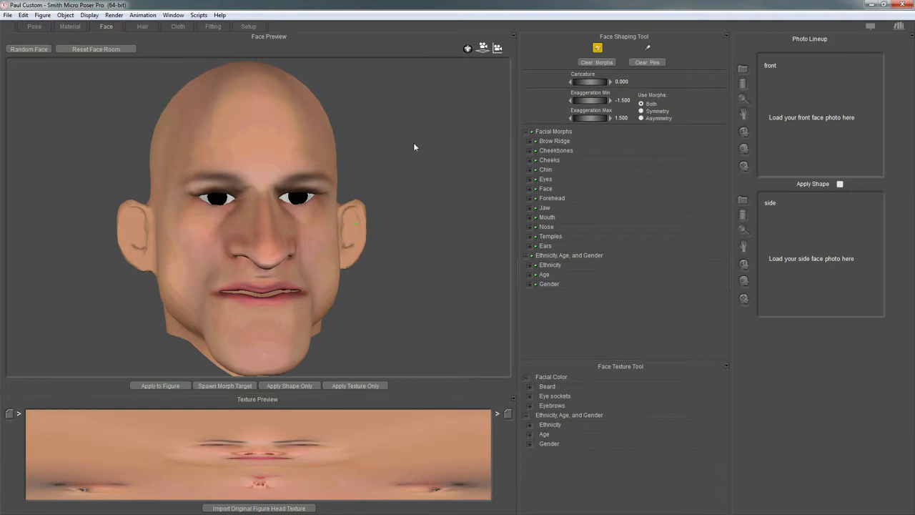
click(593, 62)
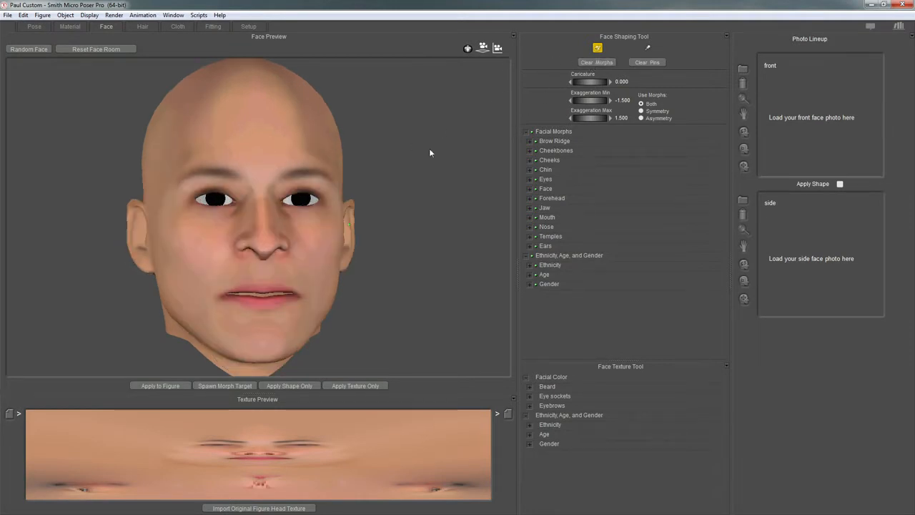
- Lower the brow on the head preview and set the Brow Ridge high/low morph to 0.500
drag(482, 47, 493, 53)
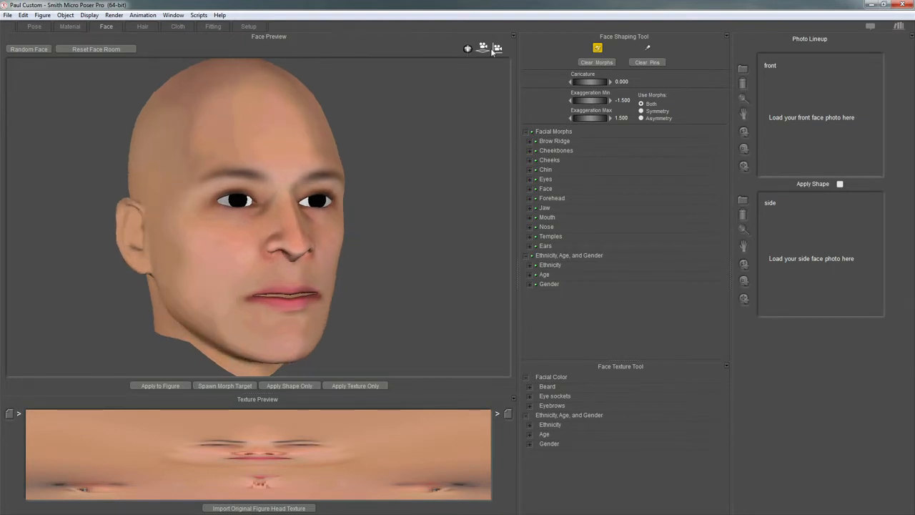
click(530, 142)
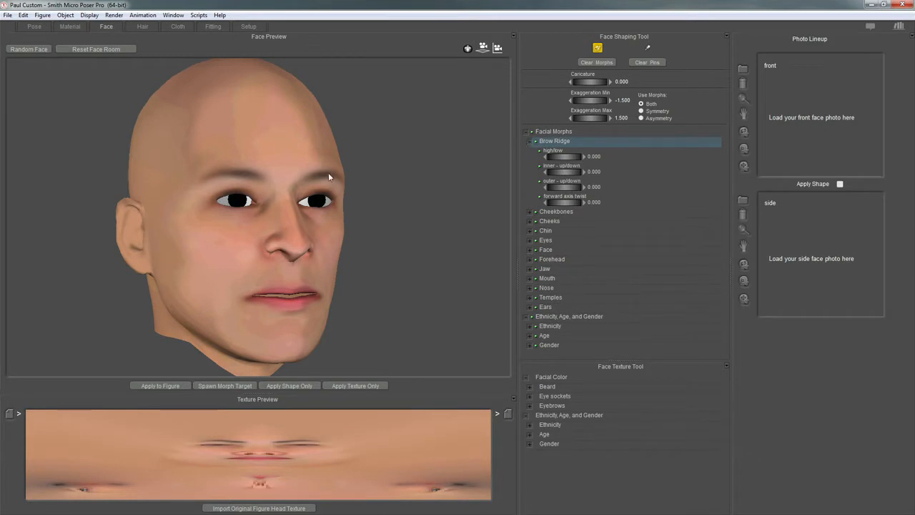
drag(327, 168, 325, 187)
drag(558, 157, 584, 173)
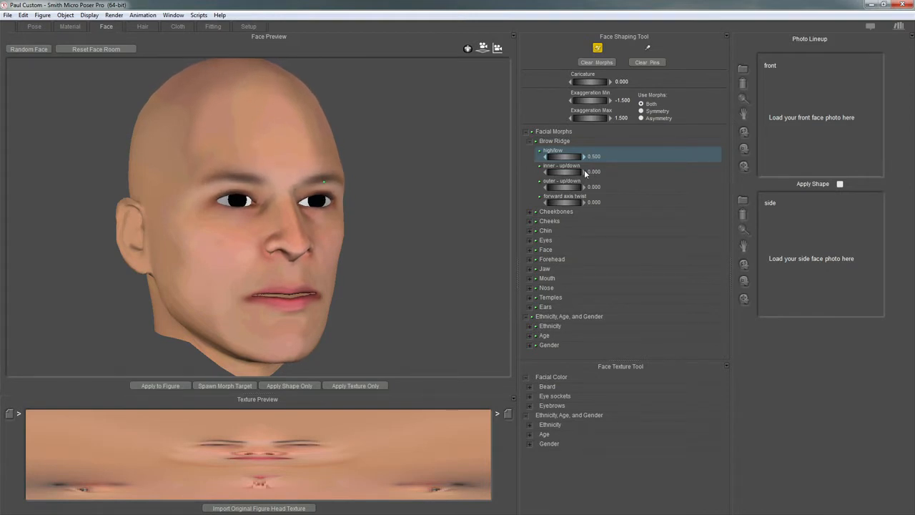
click(533, 142)
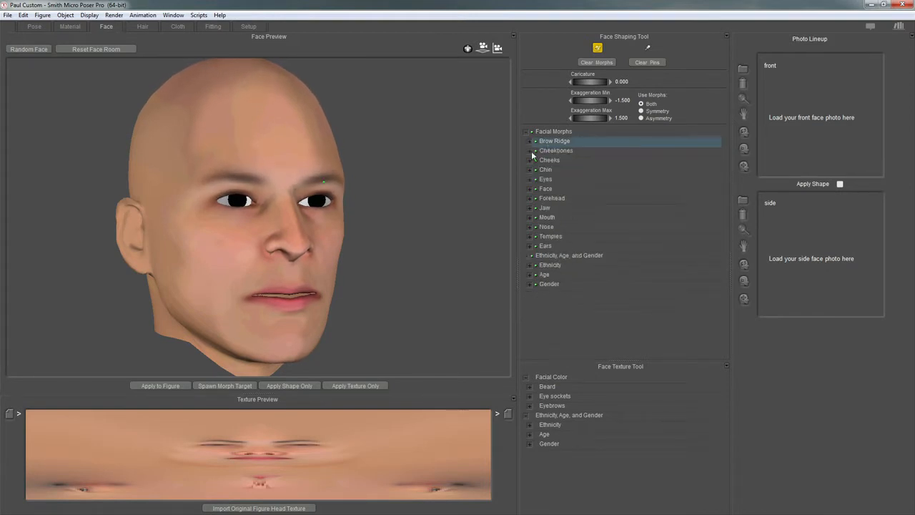
- Set the Cheekbones high/low morph to about 3.26
click(534, 151)
drag(571, 166, 712, 175)
click(468, 47)
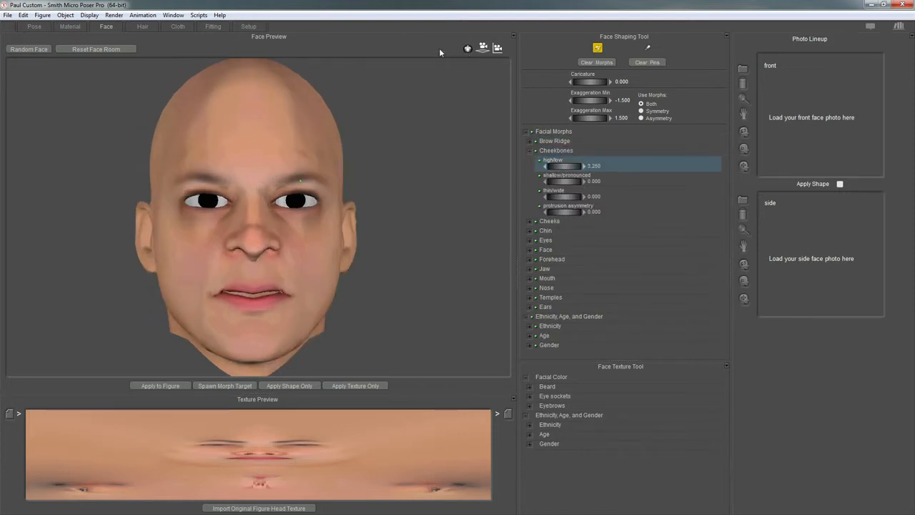
click(550, 150)
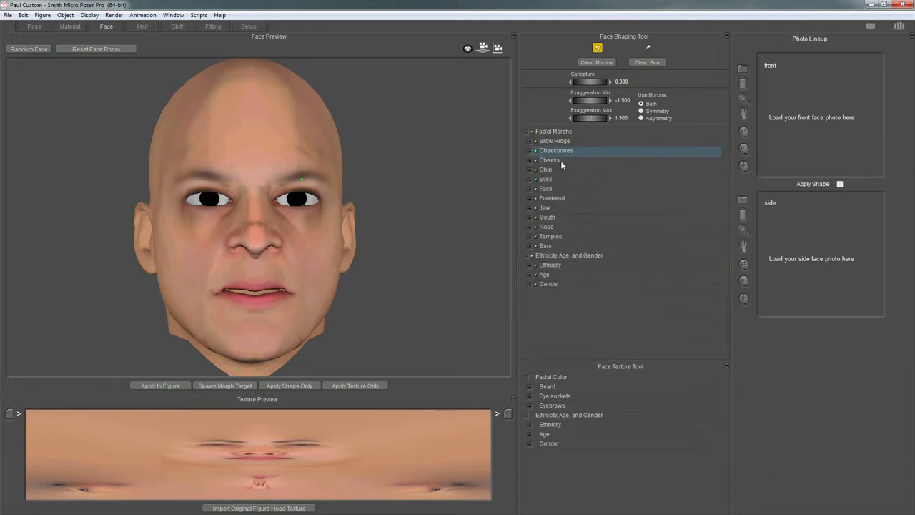
- Set the Eyes up/down morph to about 1.76
click(532, 180)
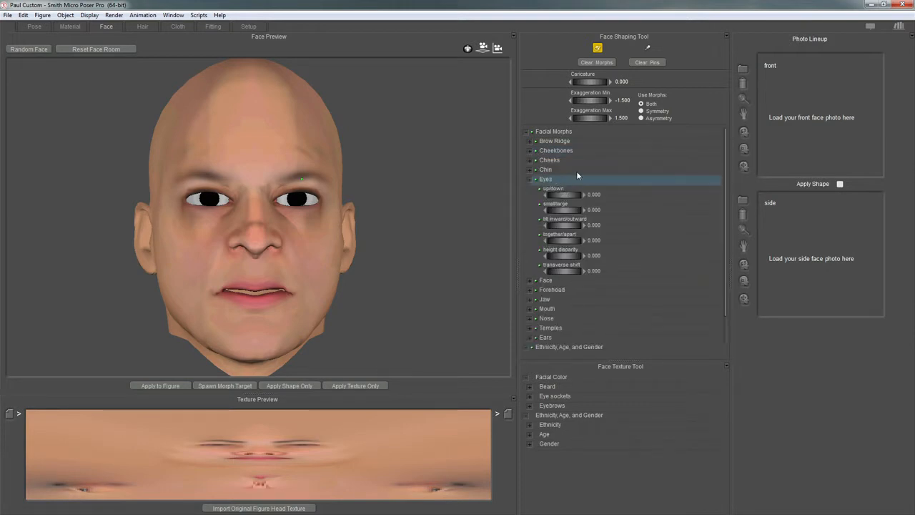
drag(564, 195, 674, 204)
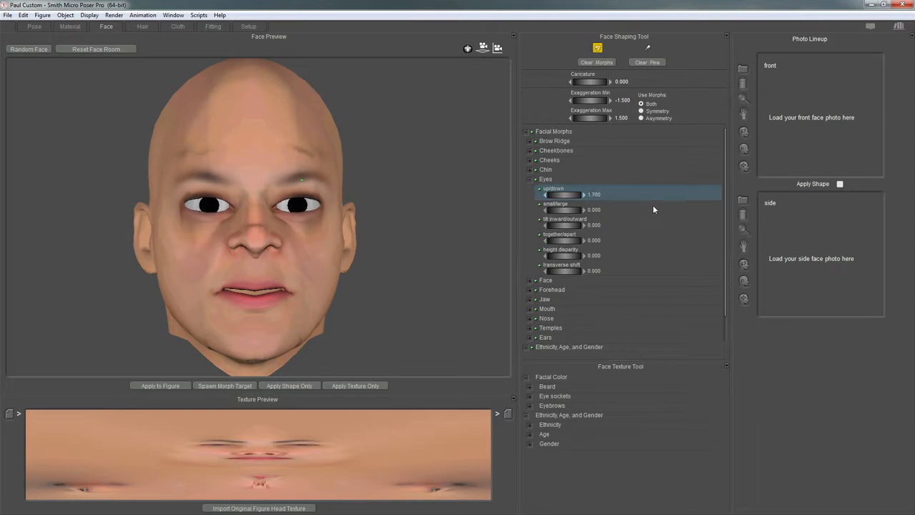
click(529, 179)
- Make the face heavier by setting the Face light/heavy morph to about 1.32
click(530, 189)
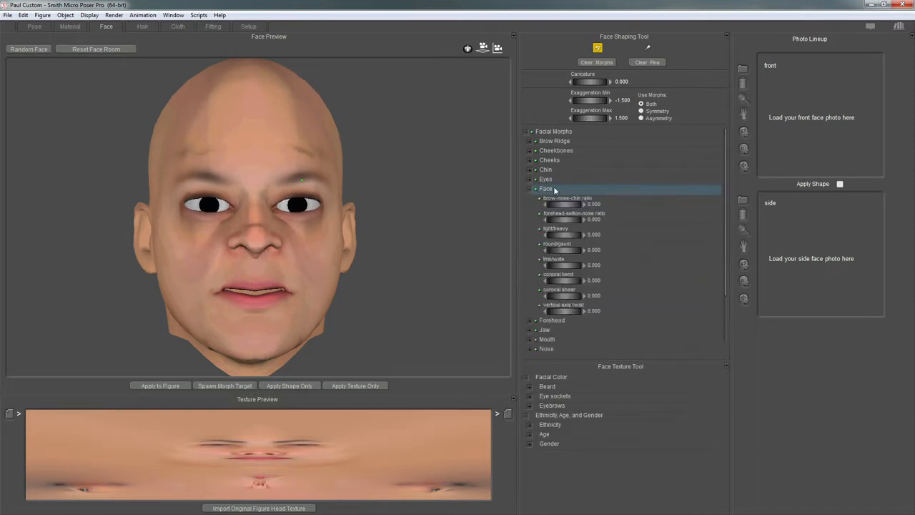
drag(571, 234, 623, 235)
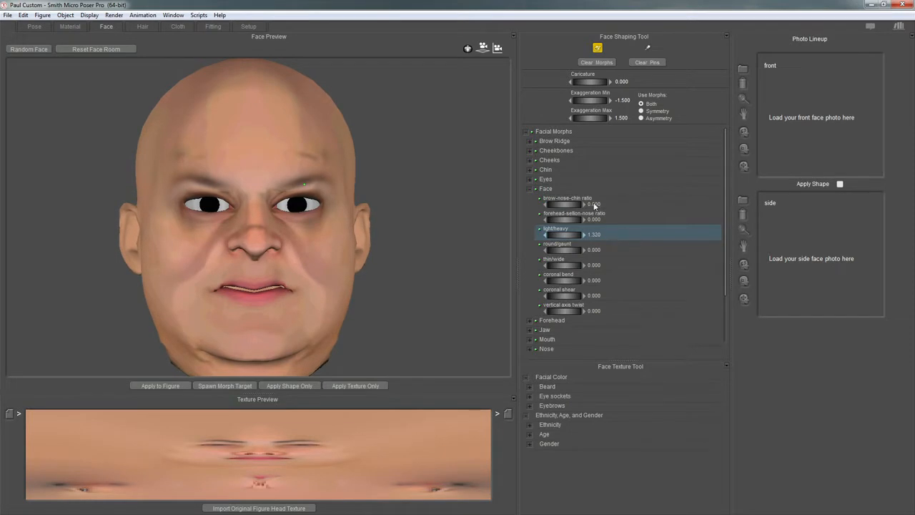
mouse_move(467, 50)
mouse_down()
mouse_move(574, 57)
mouse_move(451, 67)
mouse_move(481, 44)
mouse_up()
click(530, 189)
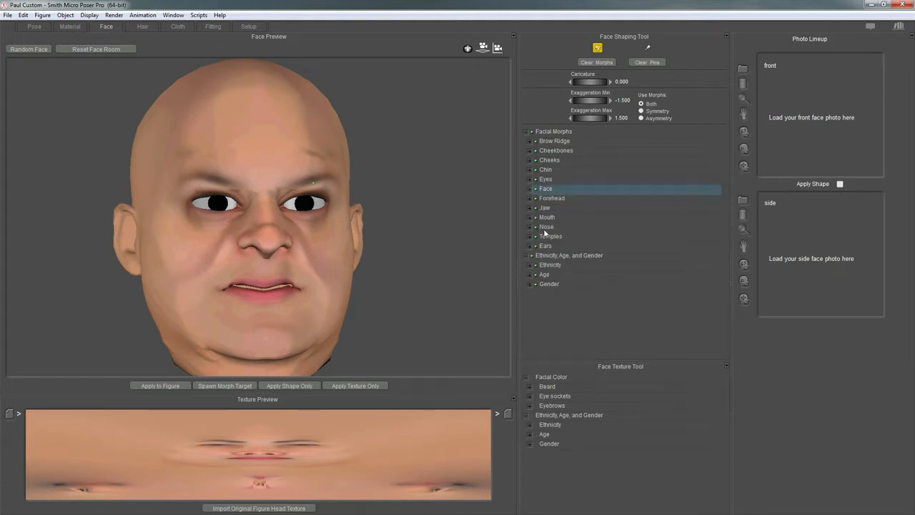
- Purse the lips by increasing the Mouth drawn/pursed morph
click(529, 217)
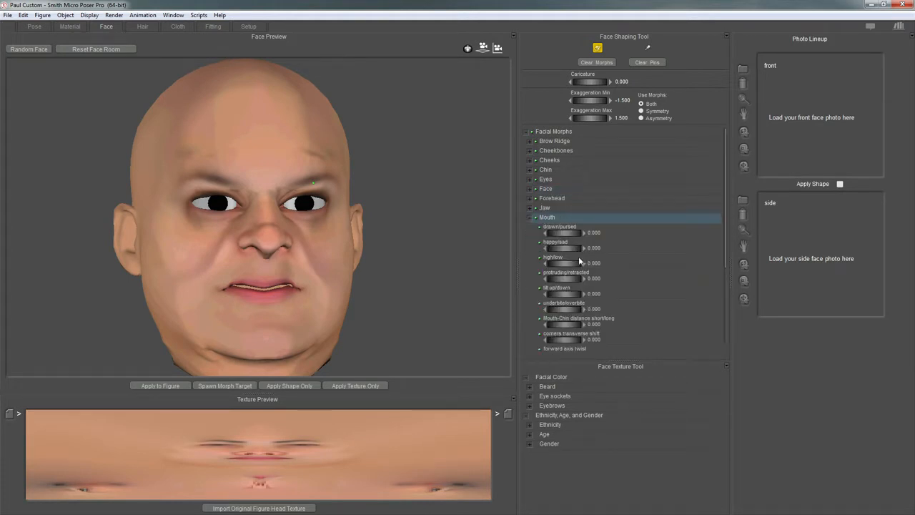
drag(563, 235, 658, 236)
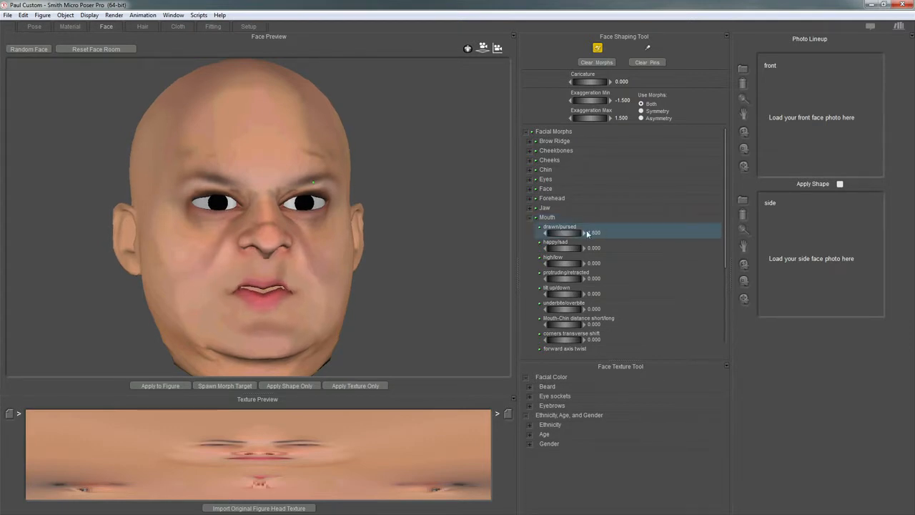
click(530, 218)
- Set the Nose morphs to about 1.84 for up/down and 1.97 for short/long
click(530, 226)
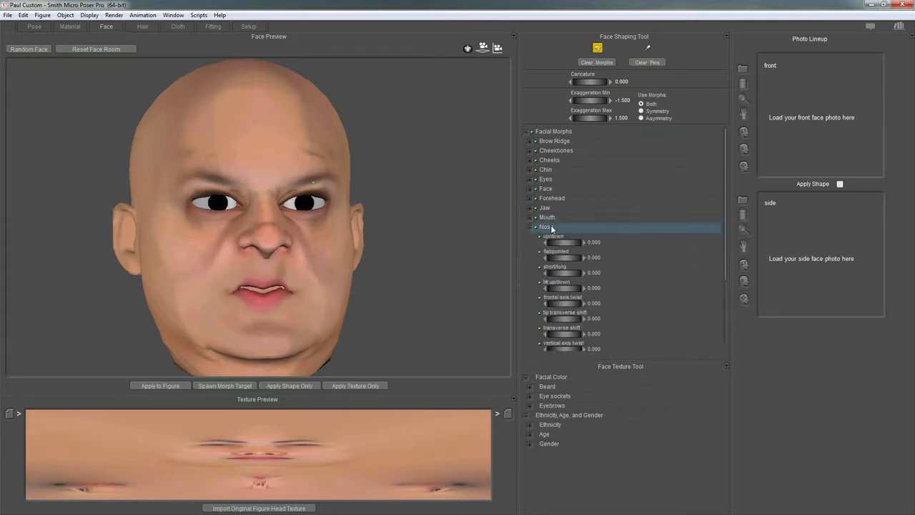
drag(565, 242, 643, 249)
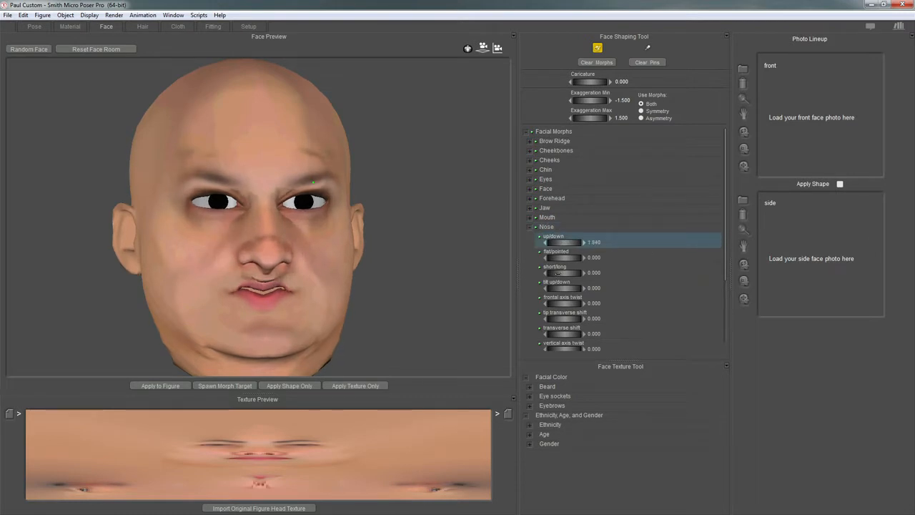
drag(563, 273, 650, 274)
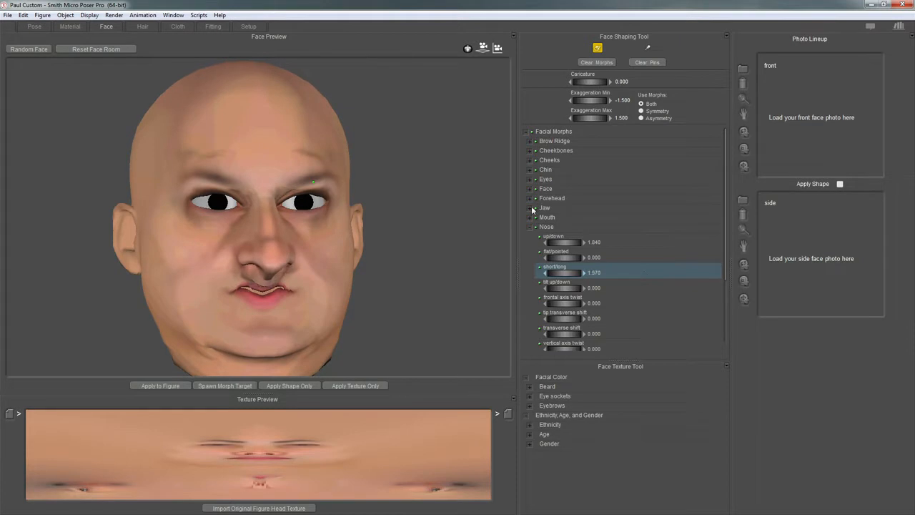
click(532, 228)
- Raise the ears by setting the Ears up/down morph to about -1.97
click(531, 246)
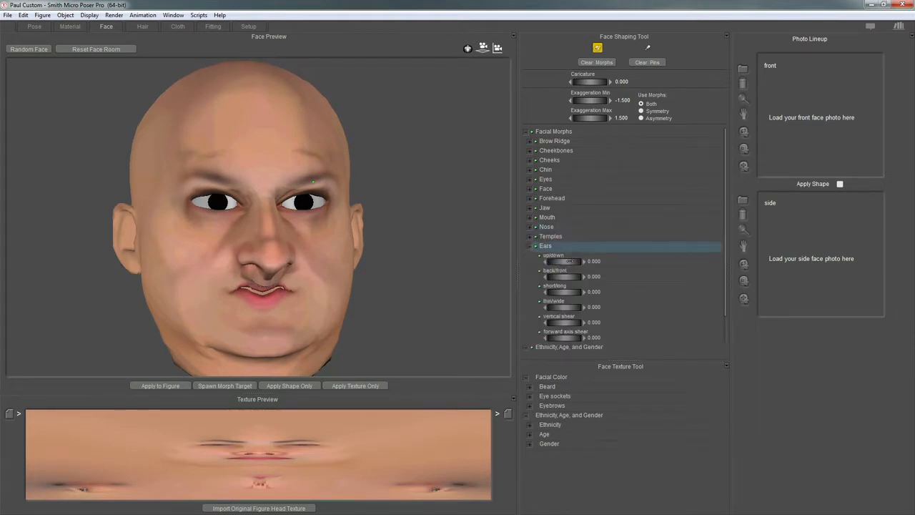
drag(511, 270, 472, 276)
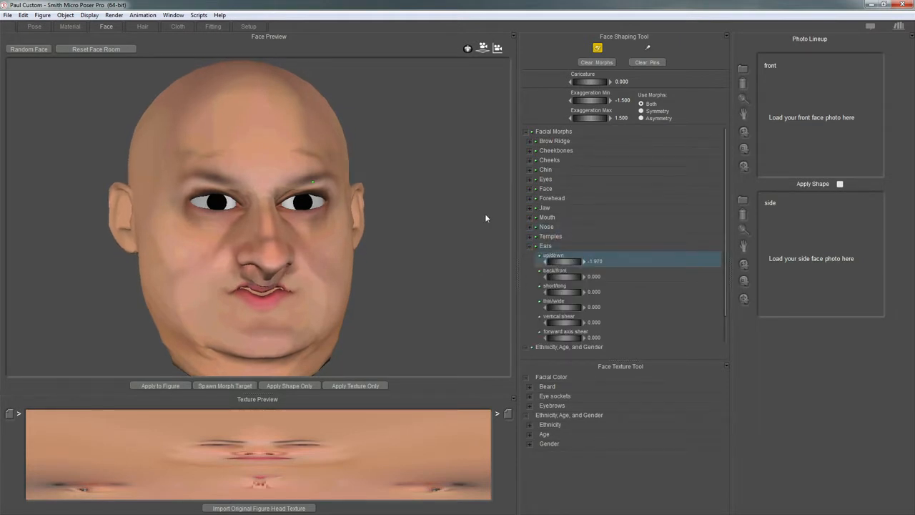
mouse_move(469, 50)
mouse_down()
mouse_move(567, 49)
mouse_move(438, 49)
mouse_move(472, 54)
mouse_up()
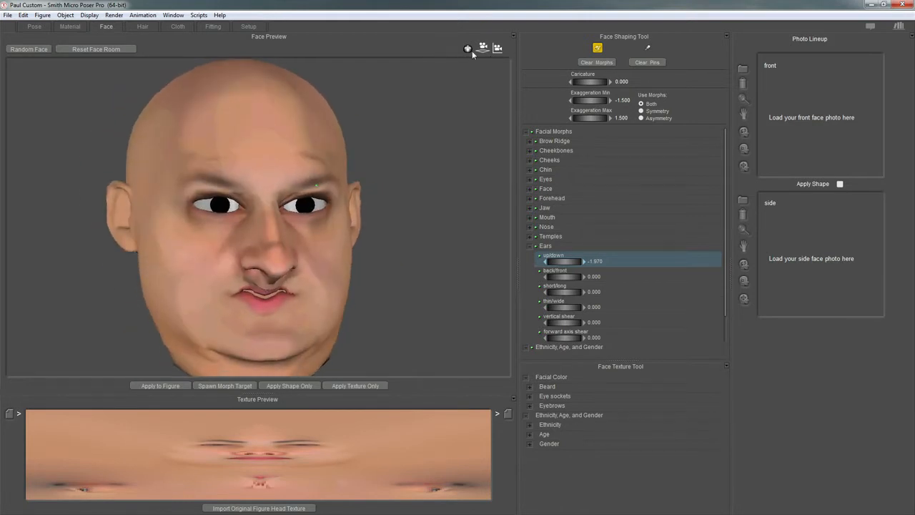
click(544, 245)
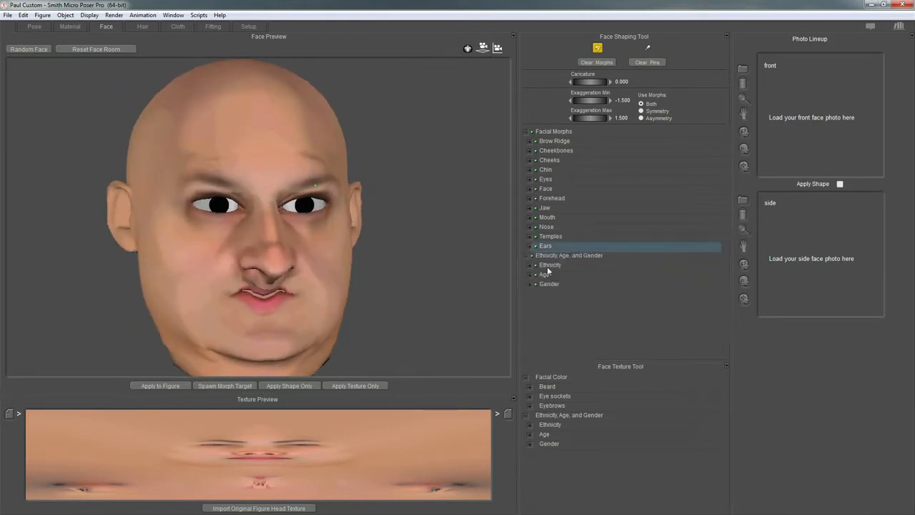
- Clear all facial morphs and try the less/more European shape morph at 1.500
click(590, 65)
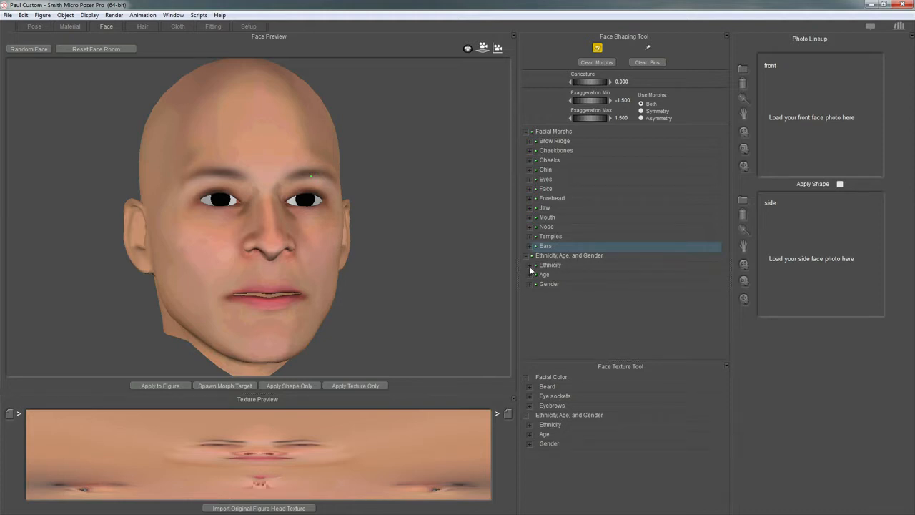
click(530, 265)
drag(561, 285, 635, 297)
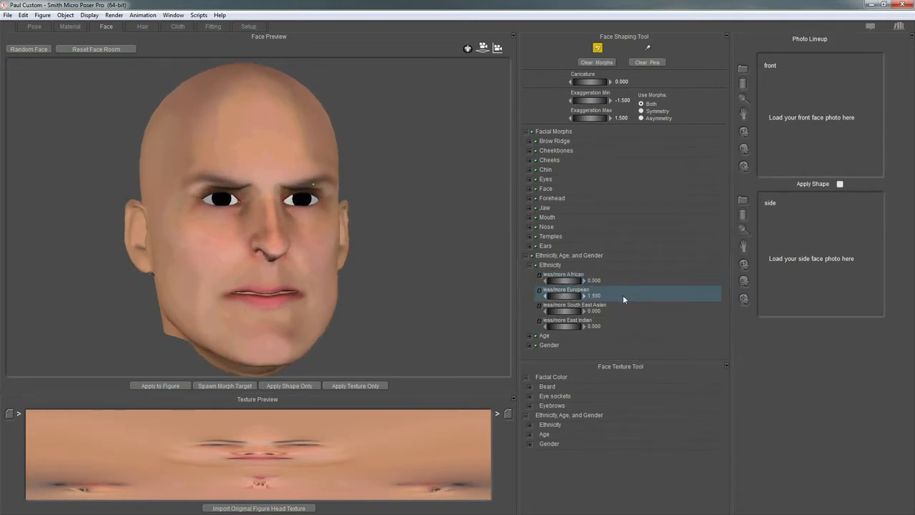
- Try the South East Asian and East Indian ethnicity shape morphs, undoing each one after previewing it
click(574, 308)
drag(565, 311, 605, 312)
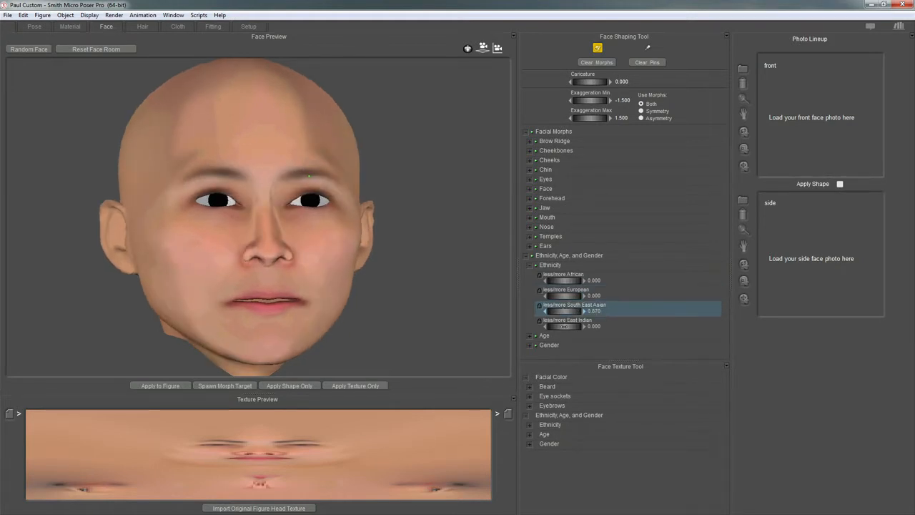
key(ctrl+z)
drag(560, 326, 599, 327)
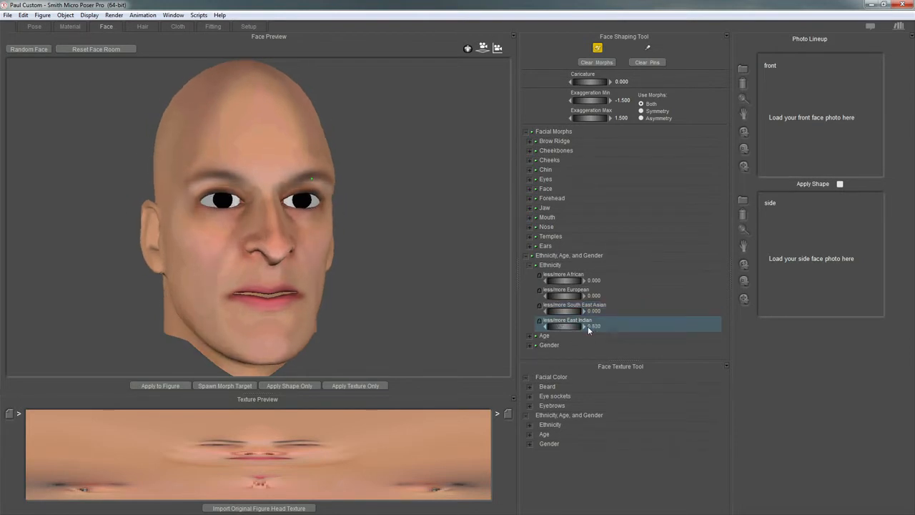
key(ctrl+z)
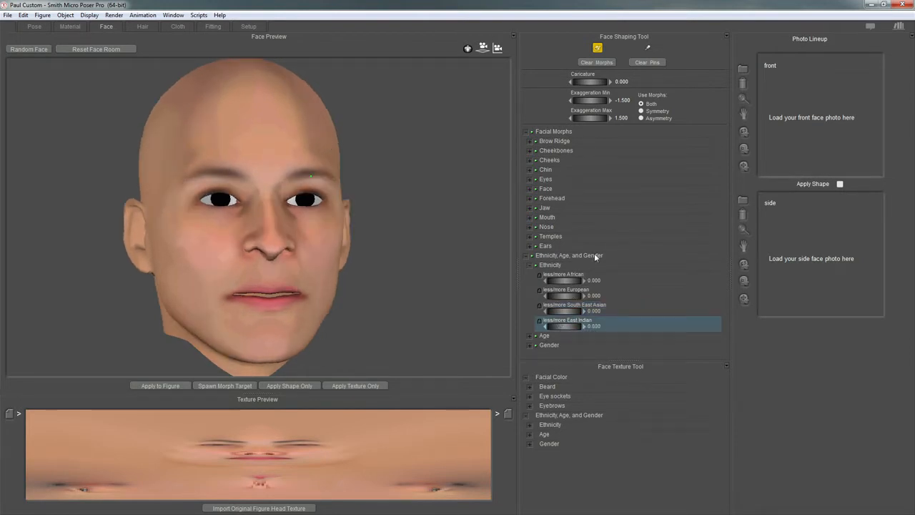
- Try the younger/older age shape morph, reveal the male/female gender morph, and turn the head preview toward its side
click(530, 264)
click(529, 275)
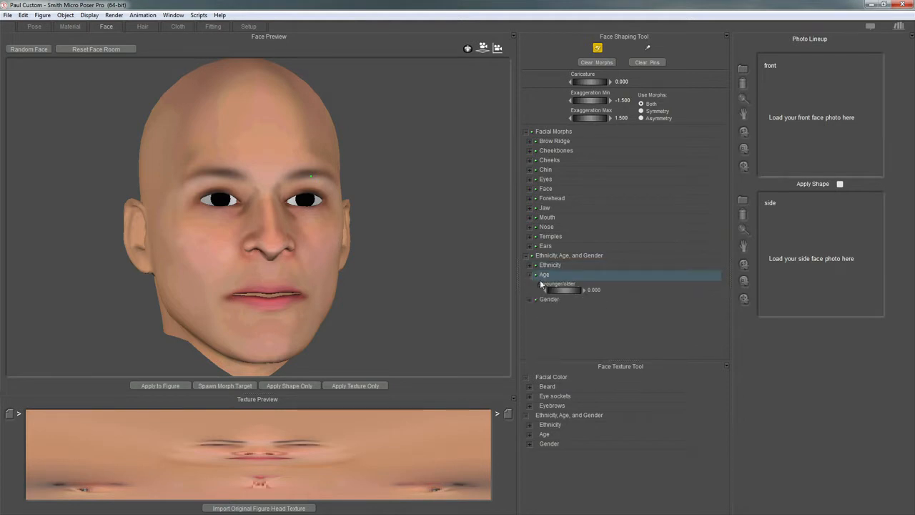
drag(561, 290, 641, 323)
click(529, 300)
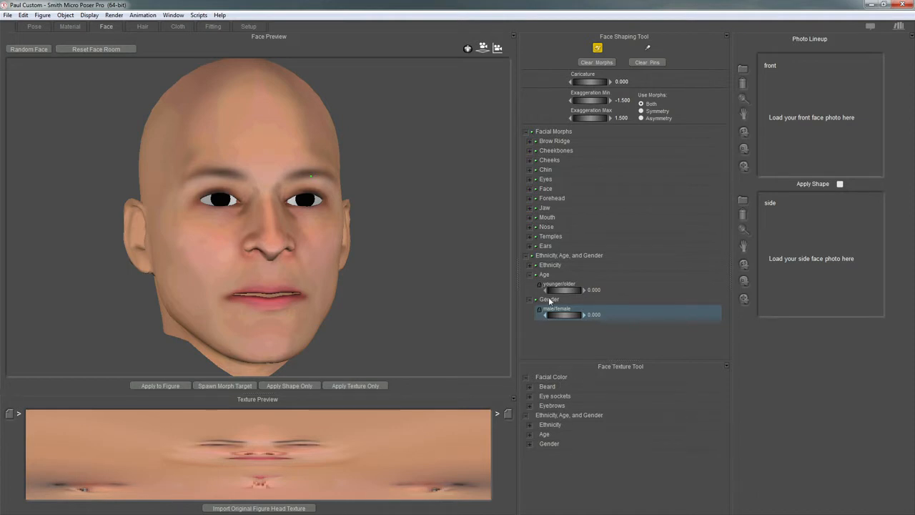
drag(468, 51, 470, 64)
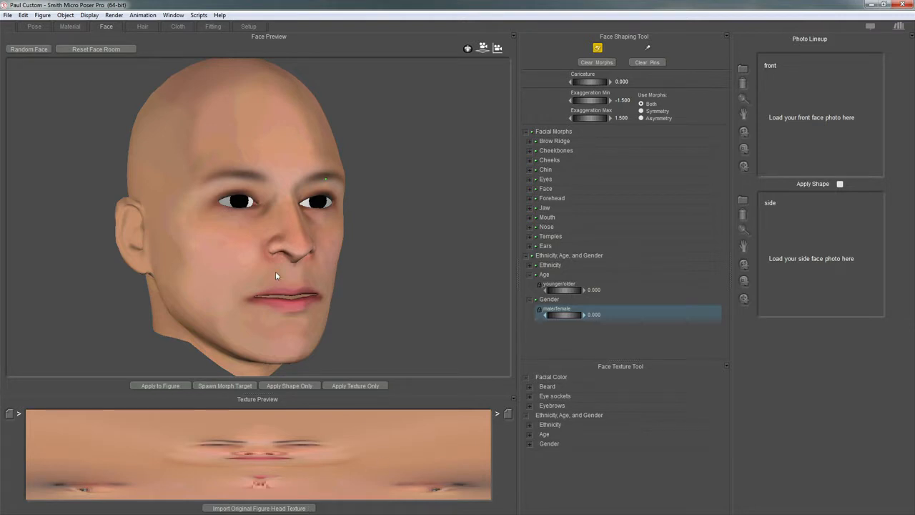
- Try darkening the beard texture to about 1.02 and adjusting the eye socket and eyebrow colors
click(530, 387)
drag(565, 401, 645, 403)
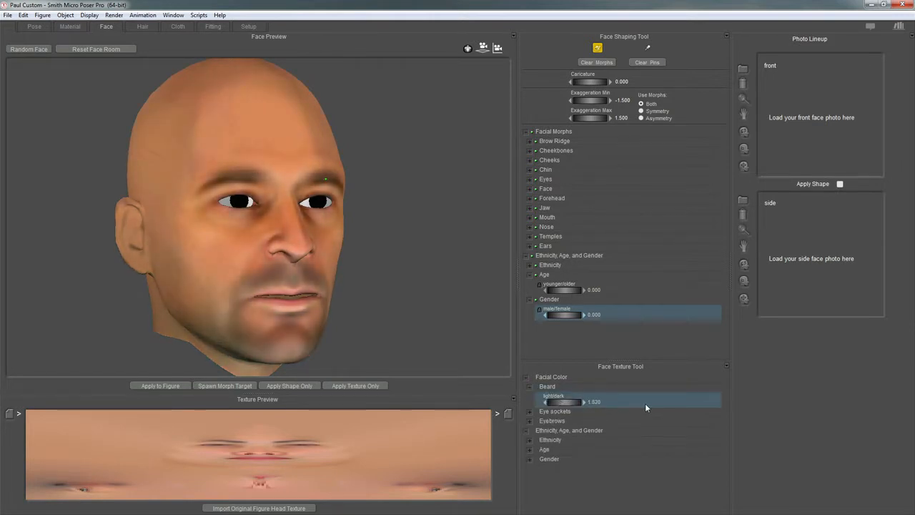
click(529, 411)
drag(564, 427, 532, 430)
click(540, 412)
click(530, 421)
mouse_move(567, 445)
mouse_down()
mouse_move(638, 445)
mouse_move(565, 446)
mouse_up()
click(530, 421)
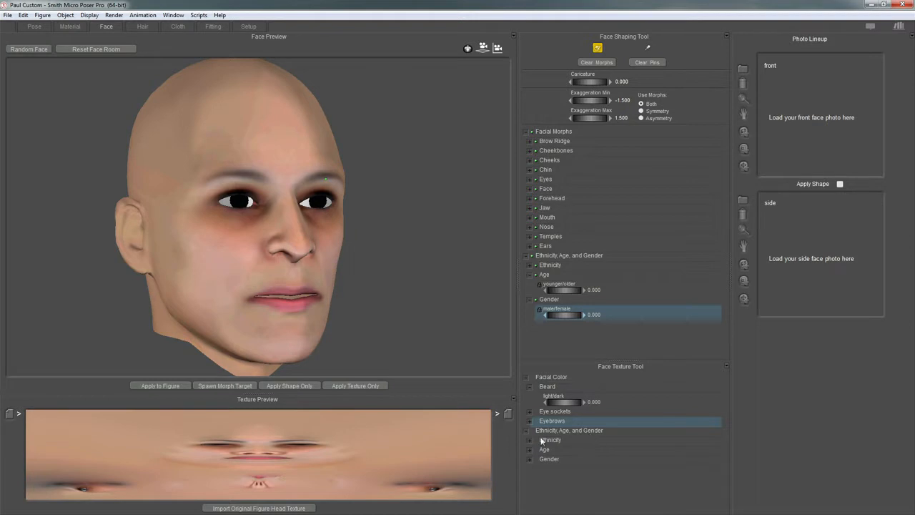
- Set less/more African to about 0.28 for the face shape and about 0.44 for the face texture
click(530, 440)
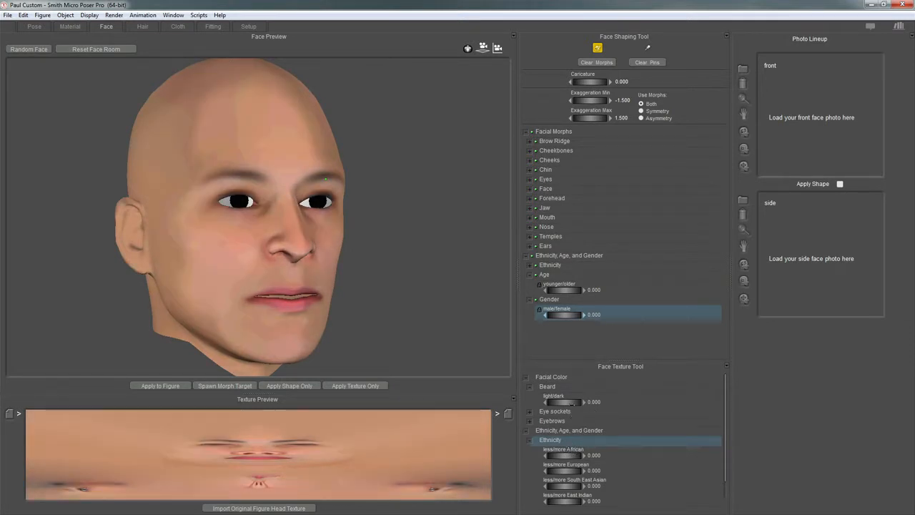
click(535, 265)
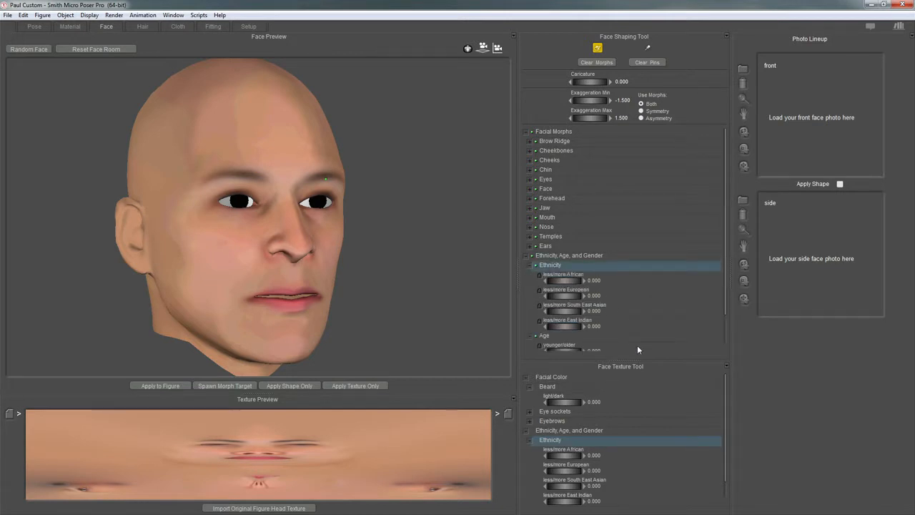
mouse_move(565, 279)
mouse_down()
mouse_move(584, 283)
mouse_move(576, 283)
mouse_up()
drag(563, 455, 585, 454)
mouse_move(467, 50)
mouse_down()
mouse_move(363, 49)
mouse_move(411, 60)
mouse_move(533, 58)
mouse_move(441, 49)
mouse_move(457, 48)
mouse_up()
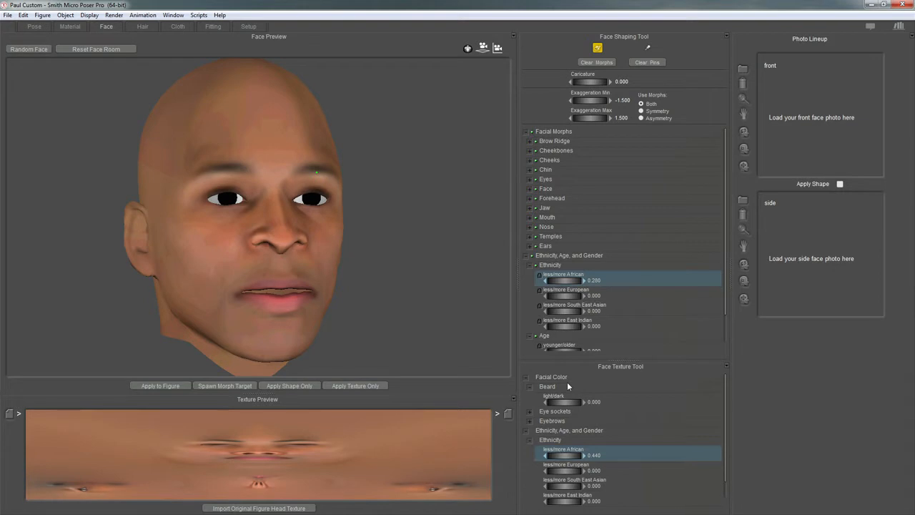
- Reset the Face Room to its default shape and texture, and frame the whole head in the preview
click(110, 49)
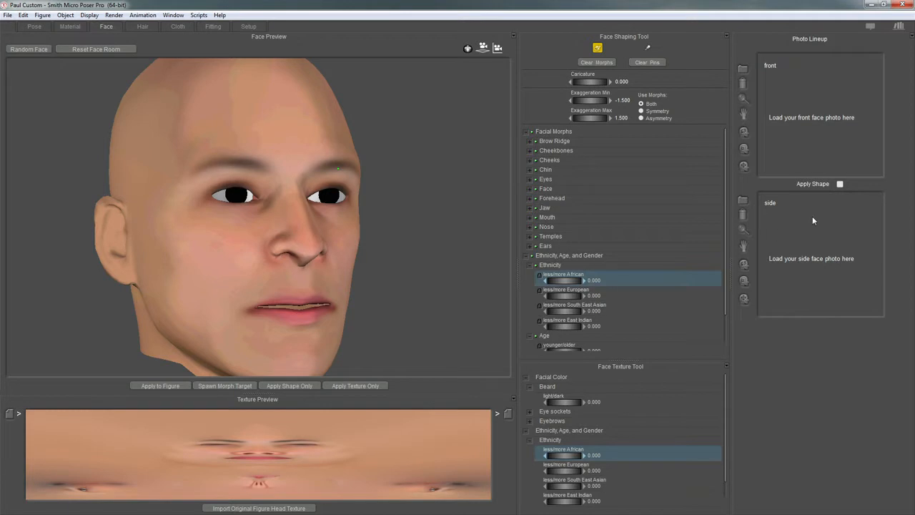
mouse_move(483, 48)
mouse_down()
mouse_move(485, 32)
mouse_move(474, 47)
mouse_up()
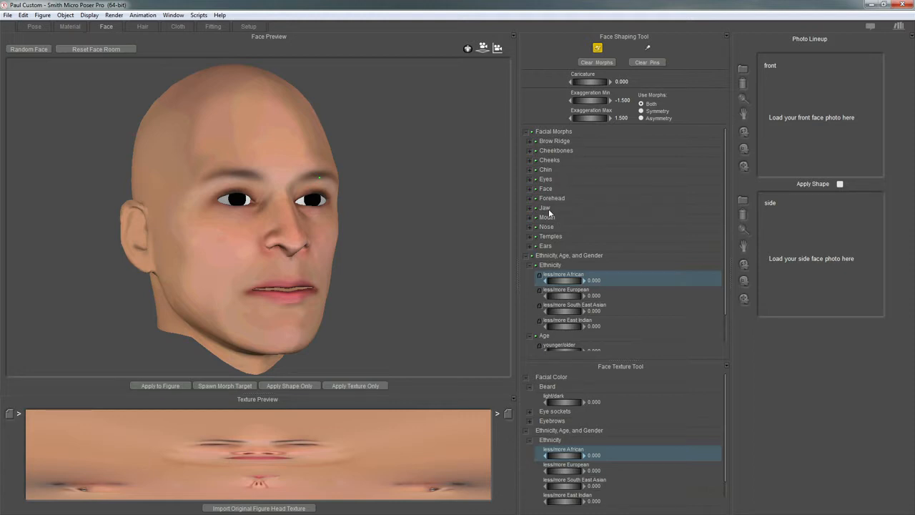
- Generate random faces repeatedly, settling on a pale face with lowered brows and protruding ears, and check it from an angle
click(30, 49)
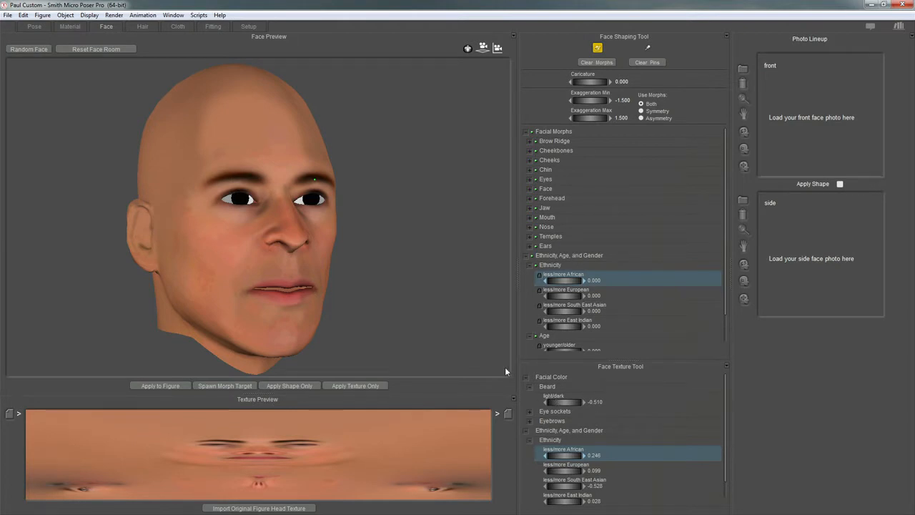
click(27, 50)
click(29, 50)
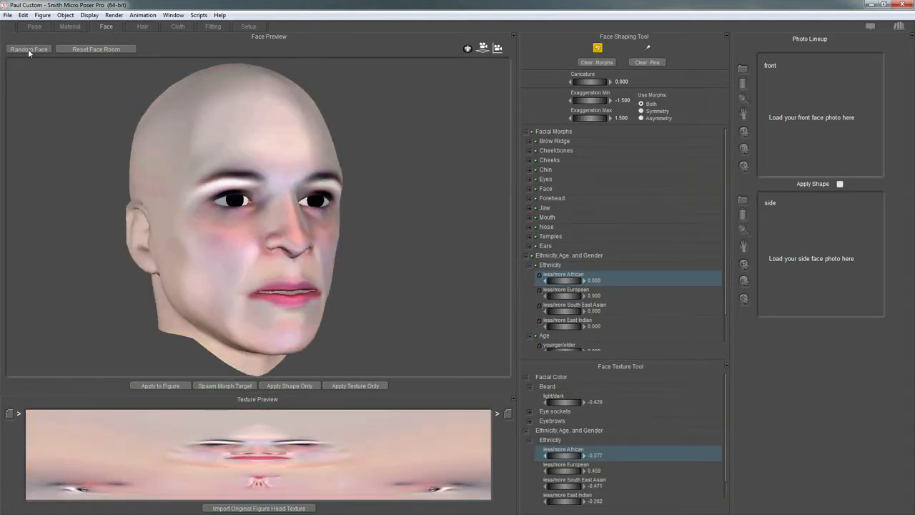
click(33, 49)
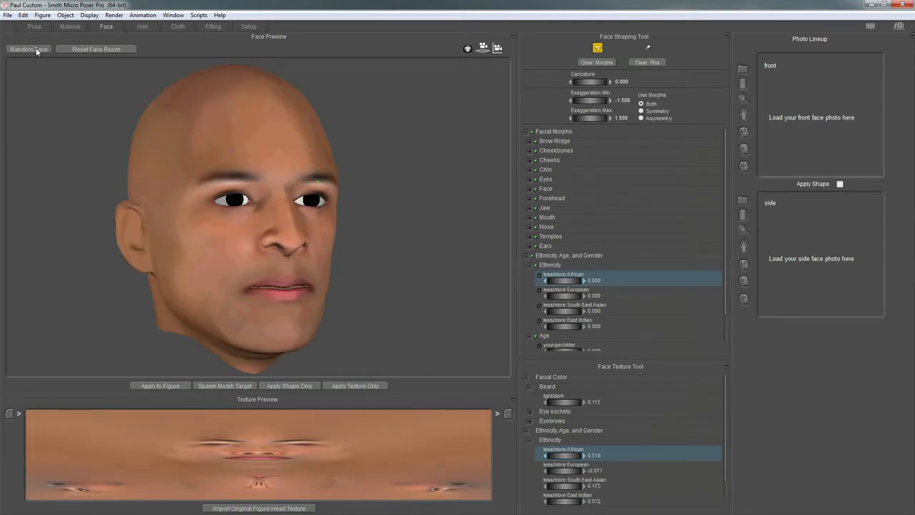
click(34, 48)
click(34, 48)
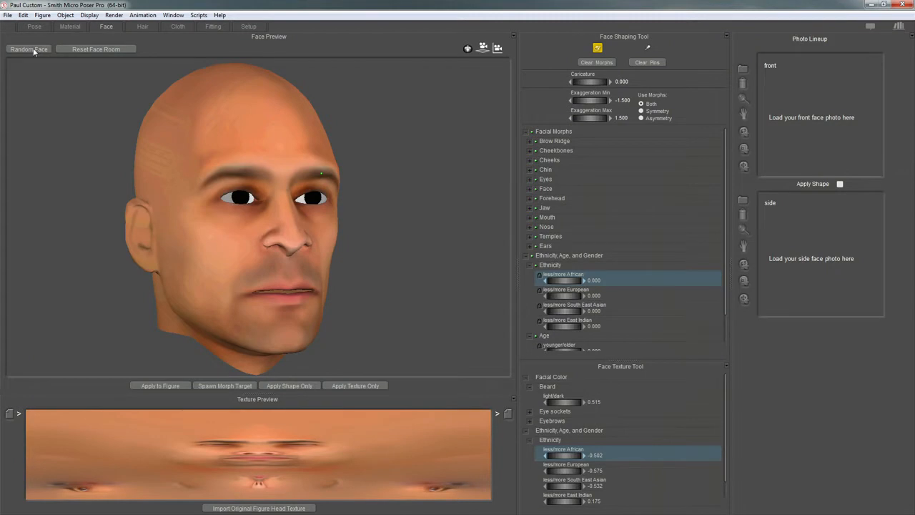
click(33, 49)
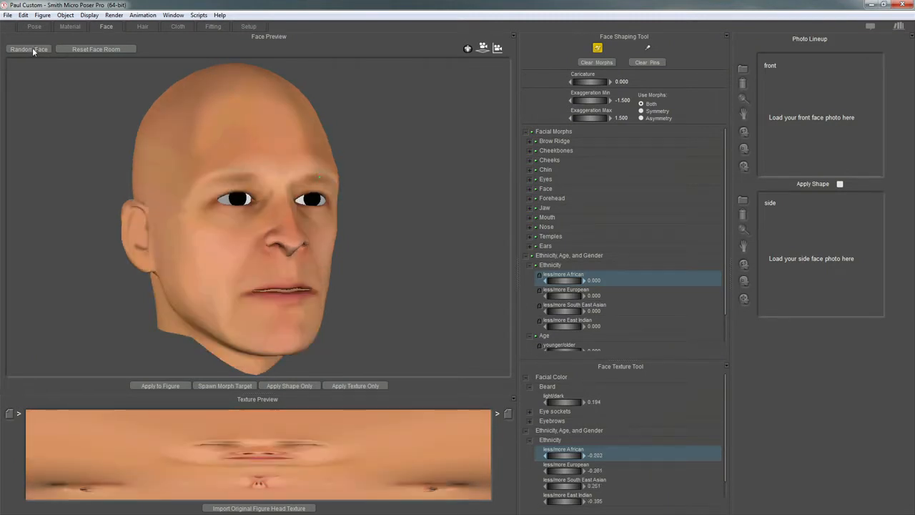
click(34, 47)
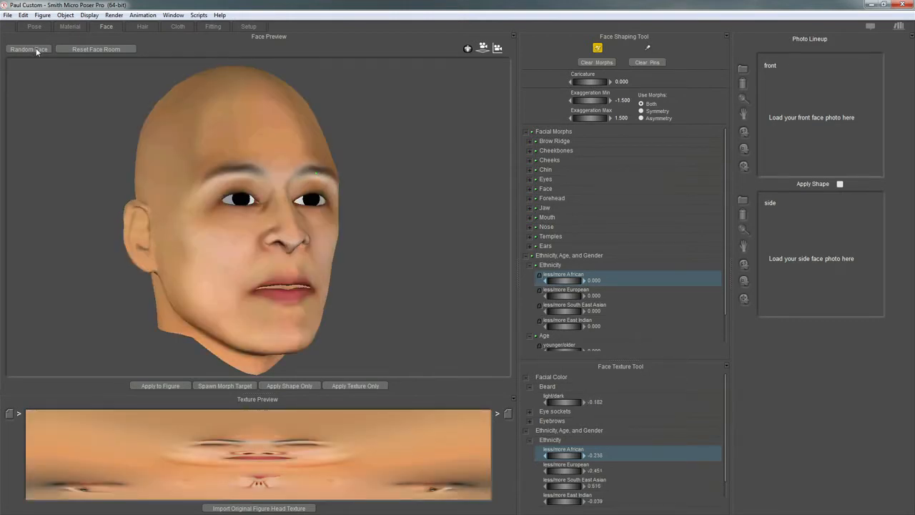
click(34, 47)
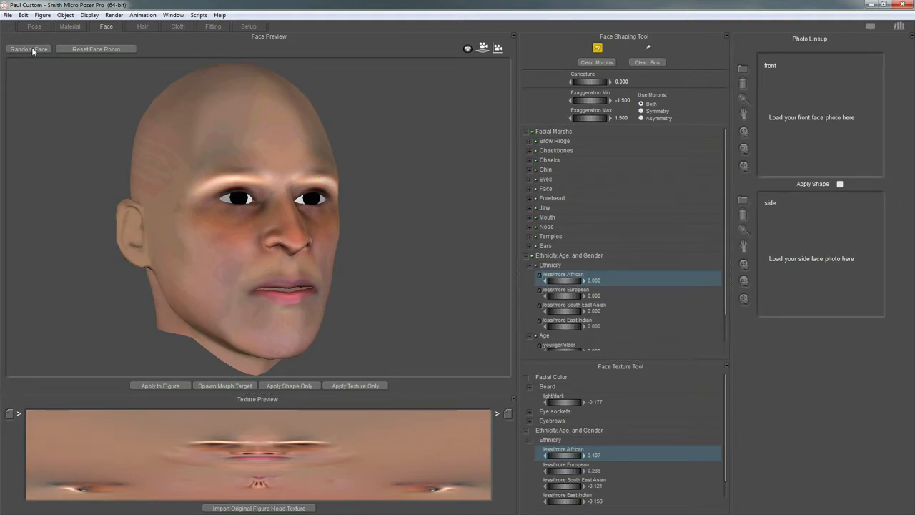
click(36, 49)
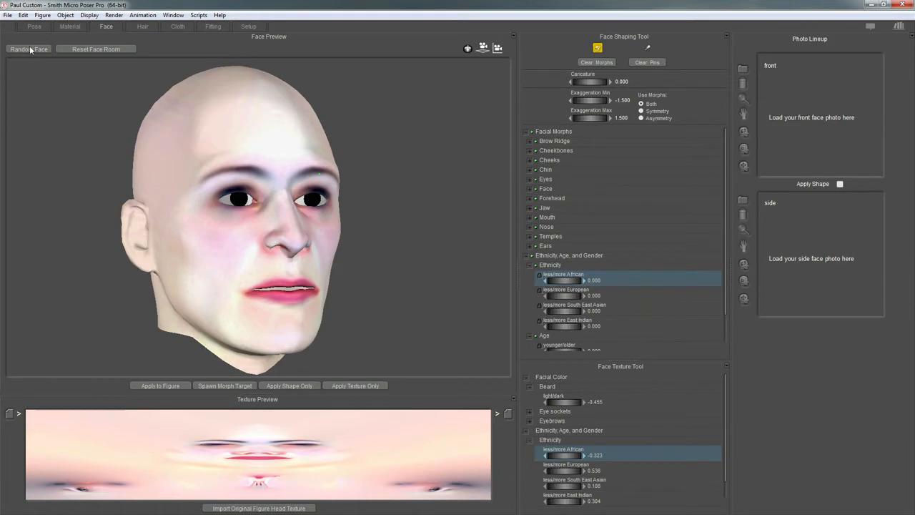
click(33, 49)
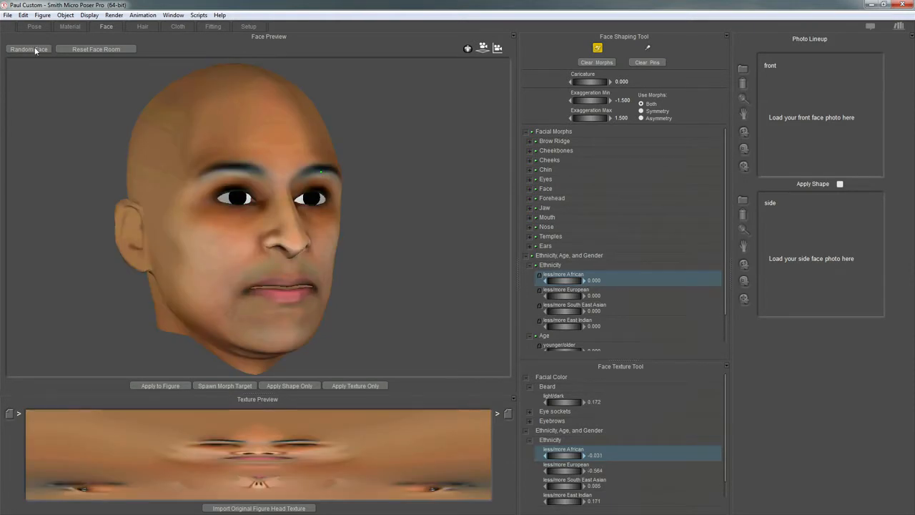
click(37, 49)
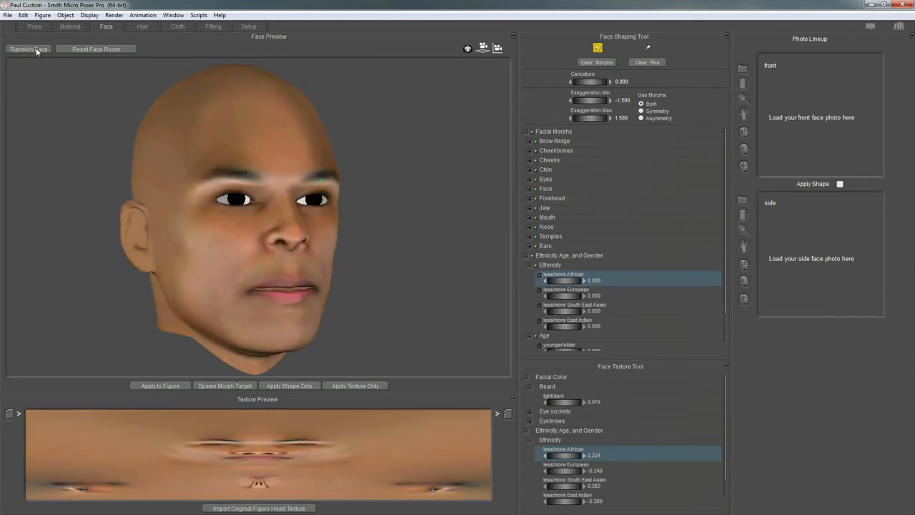
click(37, 50)
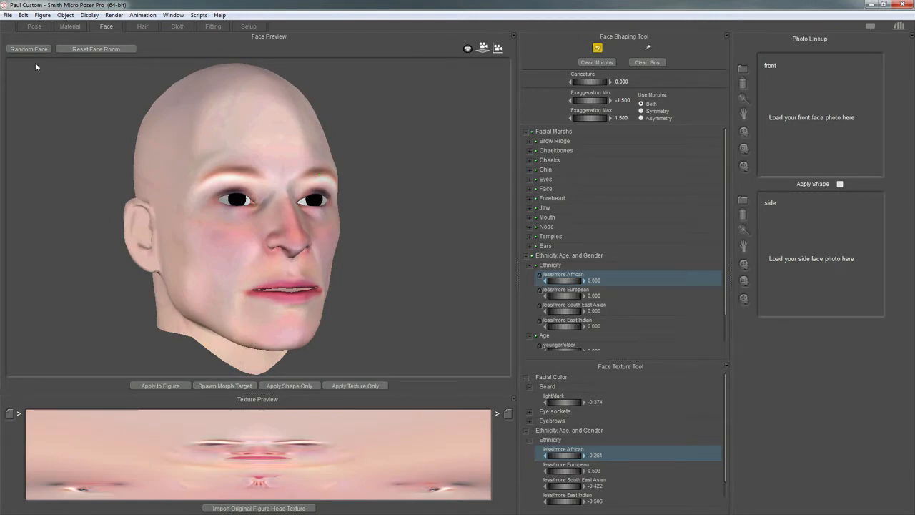
click(37, 49)
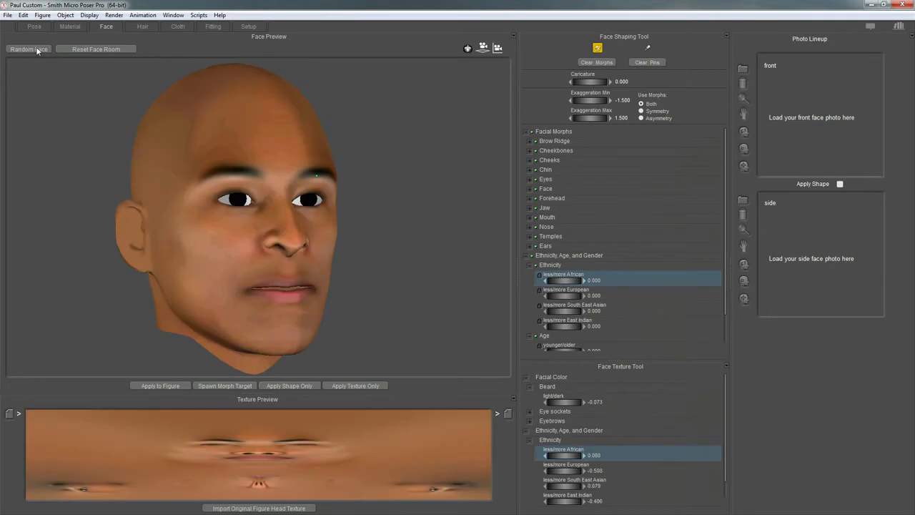
click(34, 49)
click(32, 50)
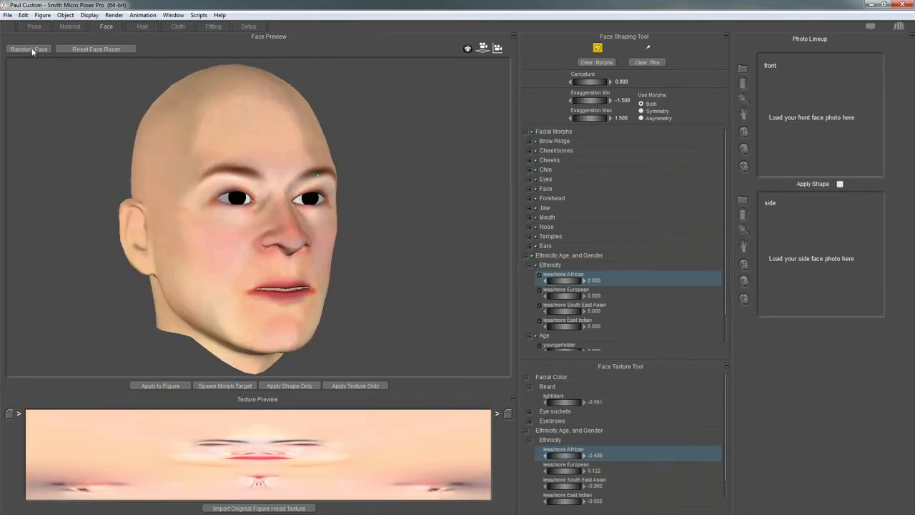
click(33, 49)
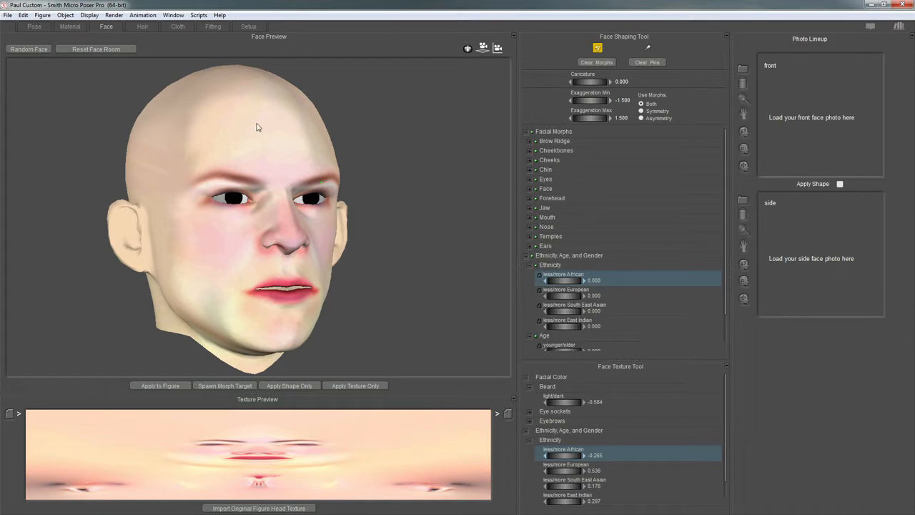
mouse_move(460, 55)
mouse_down()
mouse_move(345, 51)
mouse_move(293, 65)
mouse_move(404, 67)
mouse_move(456, 52)
mouse_move(521, 70)
mouse_move(441, 51)
mouse_move(473, 56)
mouse_up()
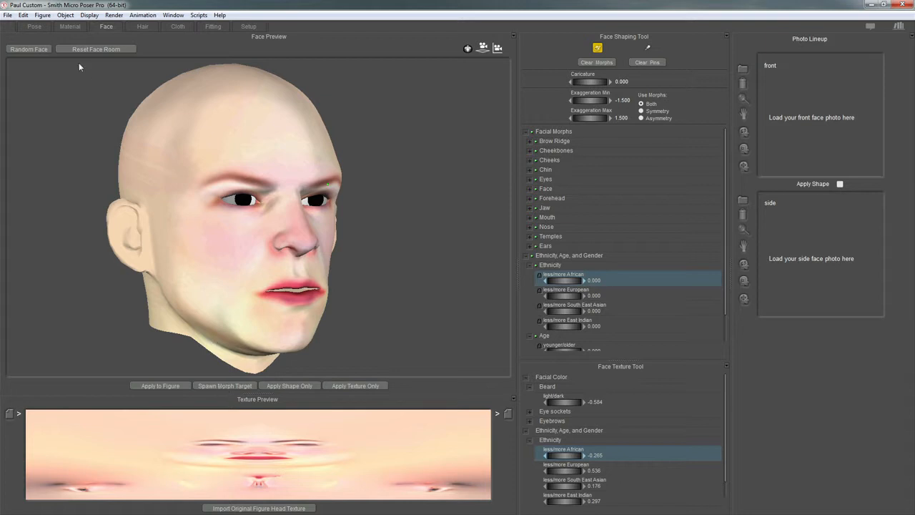
- Switch to the Pose room, bring the face into close-up, and select the figure's head
click(35, 27)
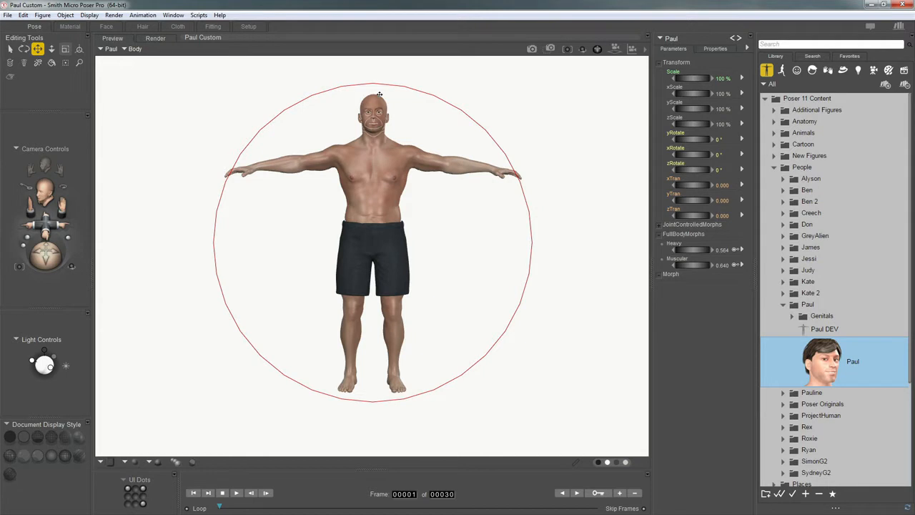
key(ctrl+equal)
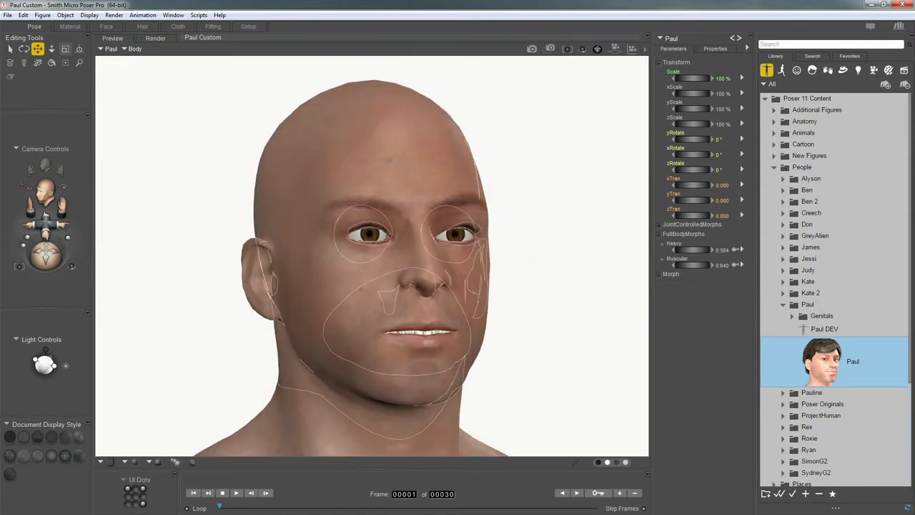
click(391, 162)
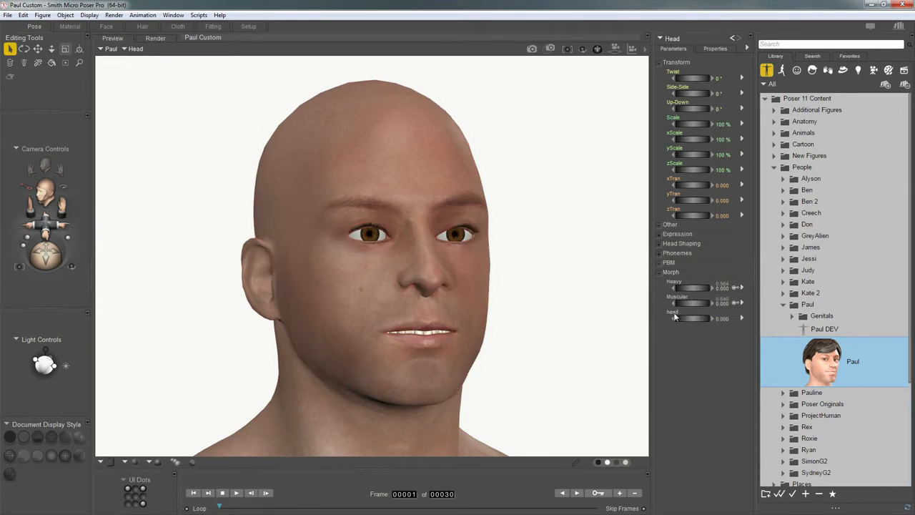
- Apply the custom face shape to the figure by setting the head morph to 1.000
mouse_move(686, 318)
mouse_down()
mouse_move(728, 319)
mouse_move(686, 327)
mouse_move(698, 324)
mouse_up()
click(723, 318)
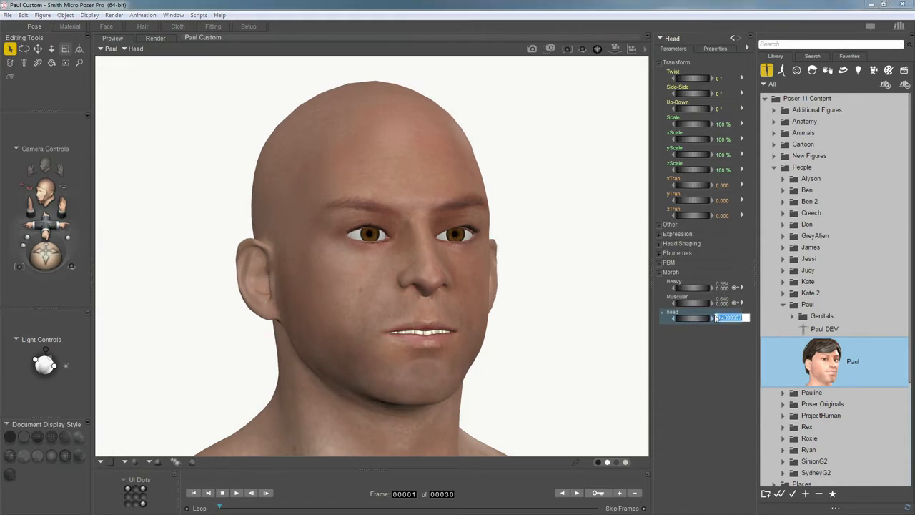
text(1)
key(Return)
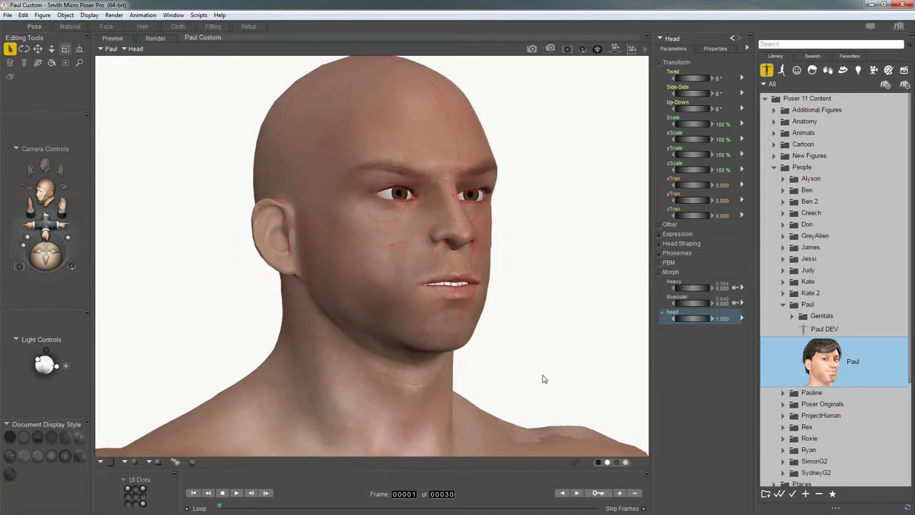
- Open the Morphing Tool in its Combine mode with the head as the body part to reshape
key(ctrl+m)
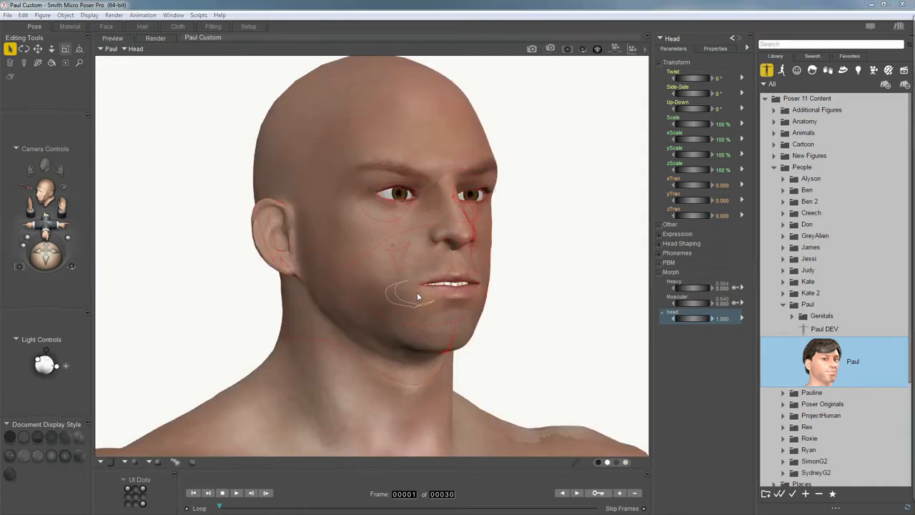
click(435, 221)
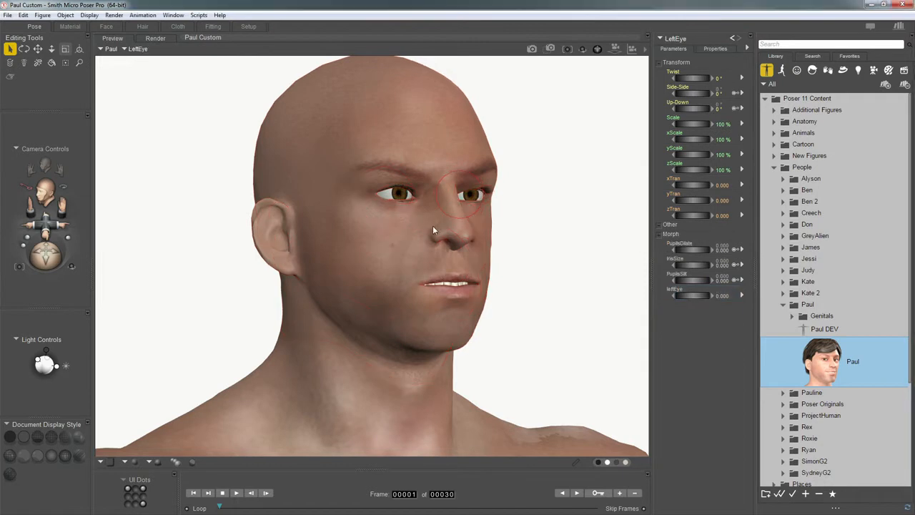
middle_drag(439, 239, 437, 259)
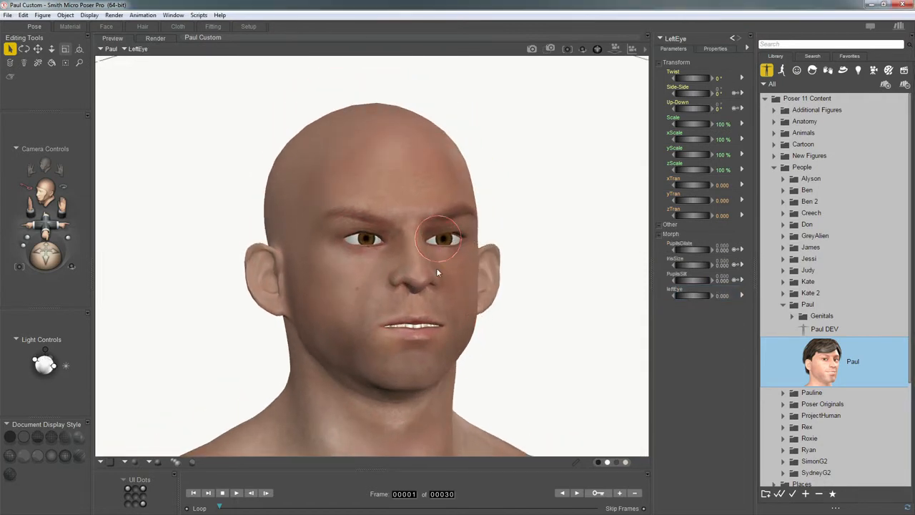
click(10, 78)
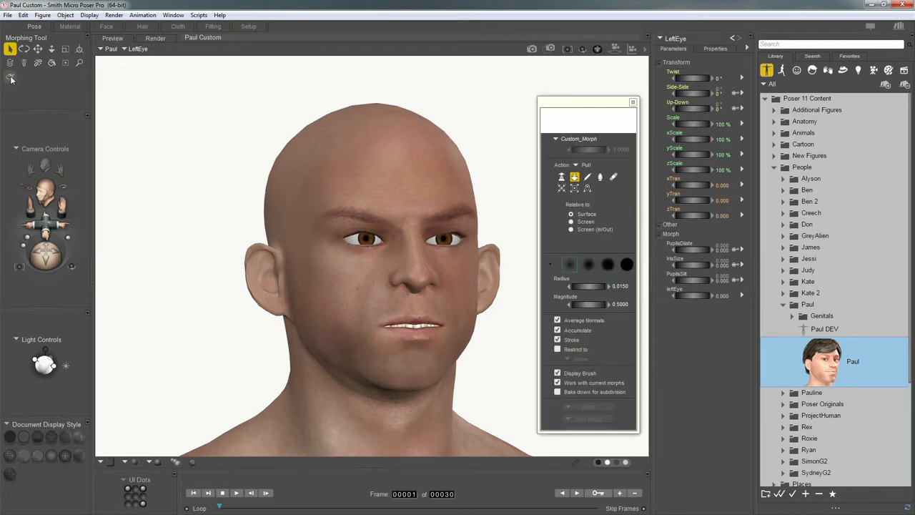
drag(604, 103, 604, 88)
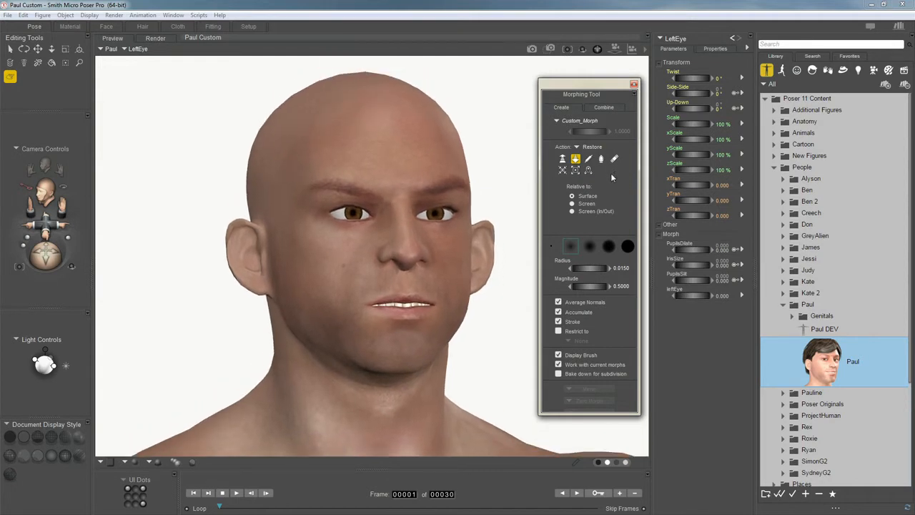
click(599, 107)
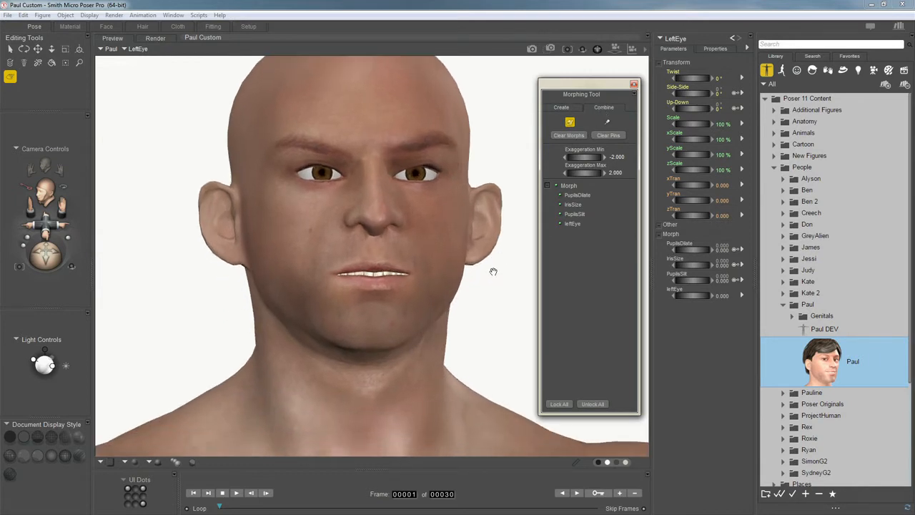
click(418, 290)
- Try reshaping the mouth and cheek directly on the face by combining existing head morphs, and undo the changes
mouse_move(433, 280)
mouse_down()
mouse_move(465, 255)
mouse_move(411, 296)
mouse_move(459, 259)
mouse_move(446, 278)
mouse_move(448, 271)
mouse_up()
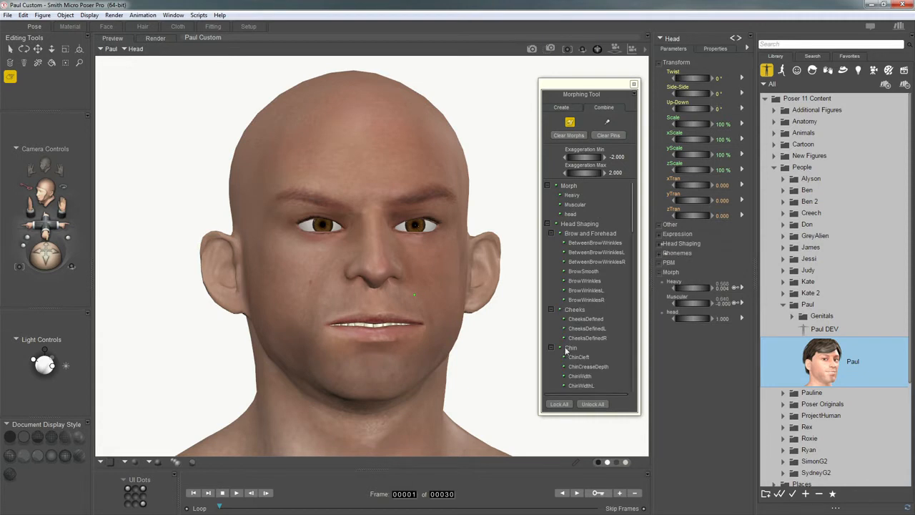
key(ctrl+z)
mouse_move(399, 269)
mouse_down()
mouse_move(502, 257)
mouse_move(515, 234)
mouse_move(487, 263)
mouse_move(395, 256)
mouse_up()
key(ctrl+z)
key(ctrl+z)
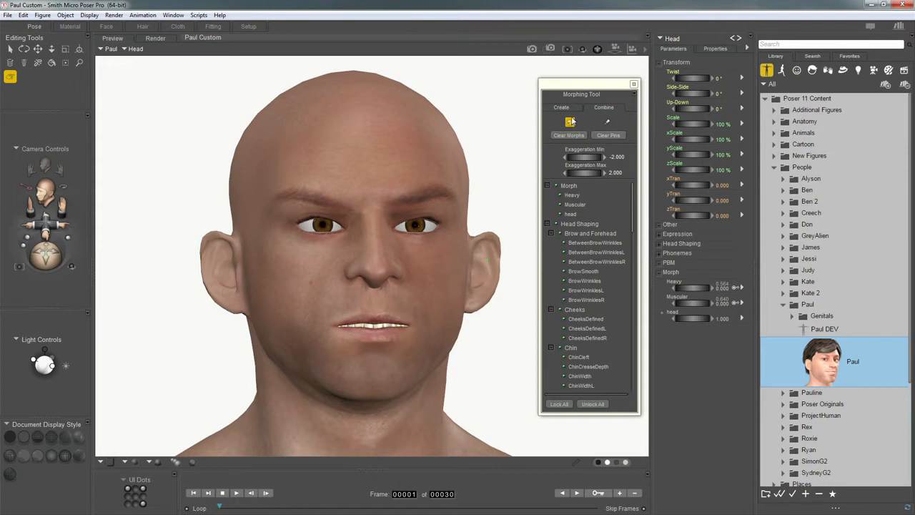
- Switch the Morphing Tool to Create mode for sculpting a custom morph, keeping the tool clear of the face
click(568, 108)
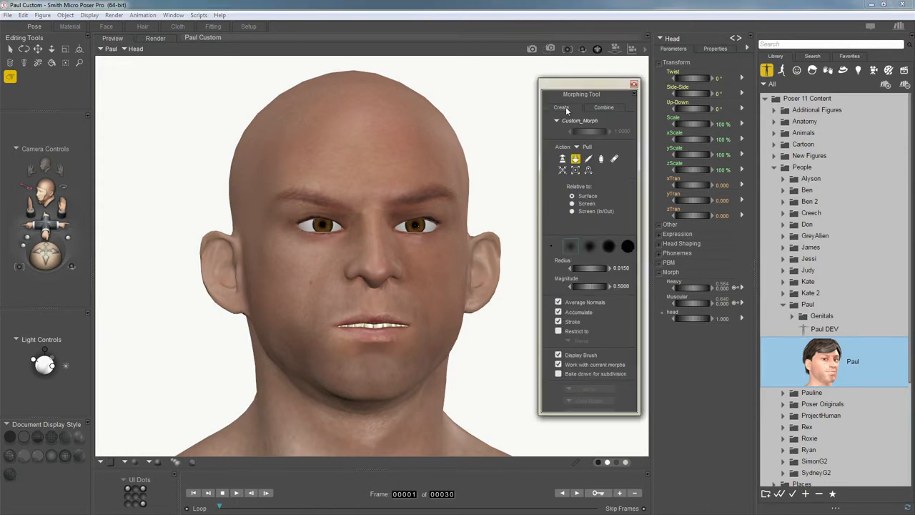
drag(576, 89, 582, 83)
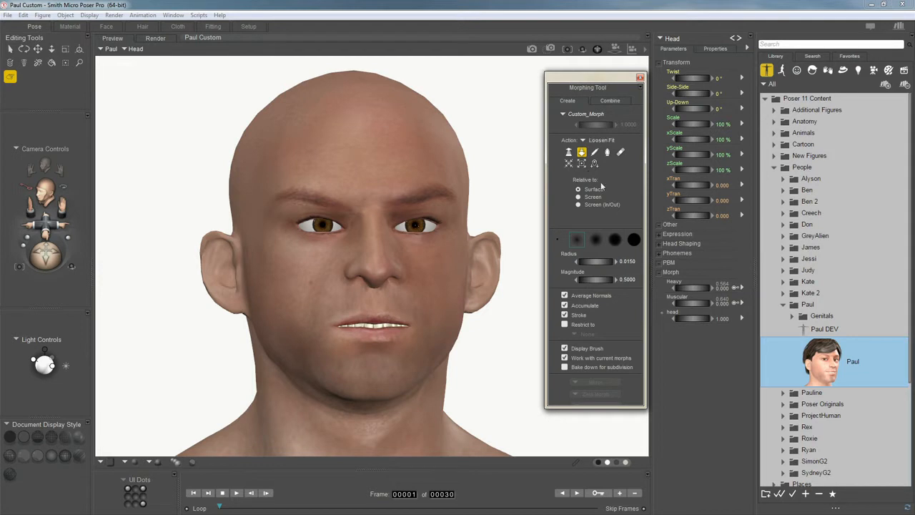
mouse_move(612, 82)
mouse_down()
mouse_move(599, 83)
mouse_move(612, 80)
mouse_up()
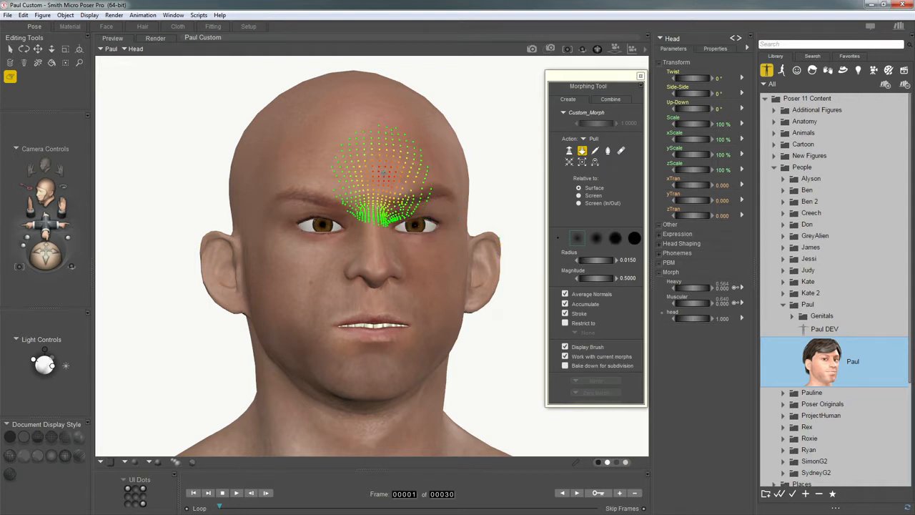
- Try a 0.0220 brush radius, the hardest brush falloff and the Push action, and return to the soft falloff and Pull
mouse_move(591, 259)
mouse_down()
mouse_move(628, 258)
mouse_move(590, 264)
mouse_move(607, 261)
mouse_up()
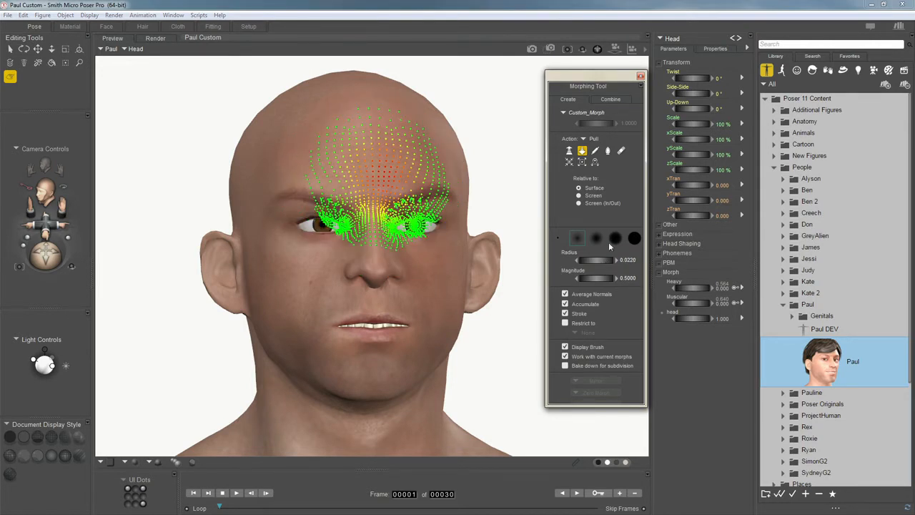
click(634, 238)
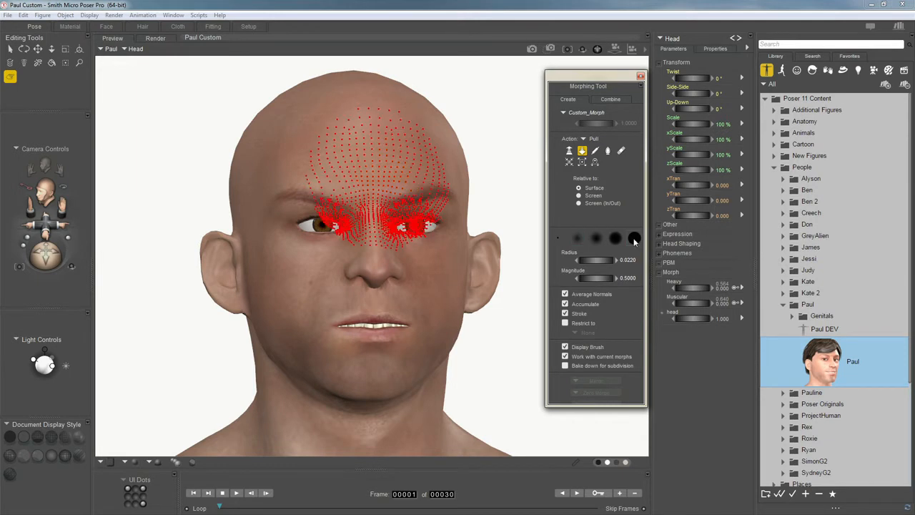
click(577, 239)
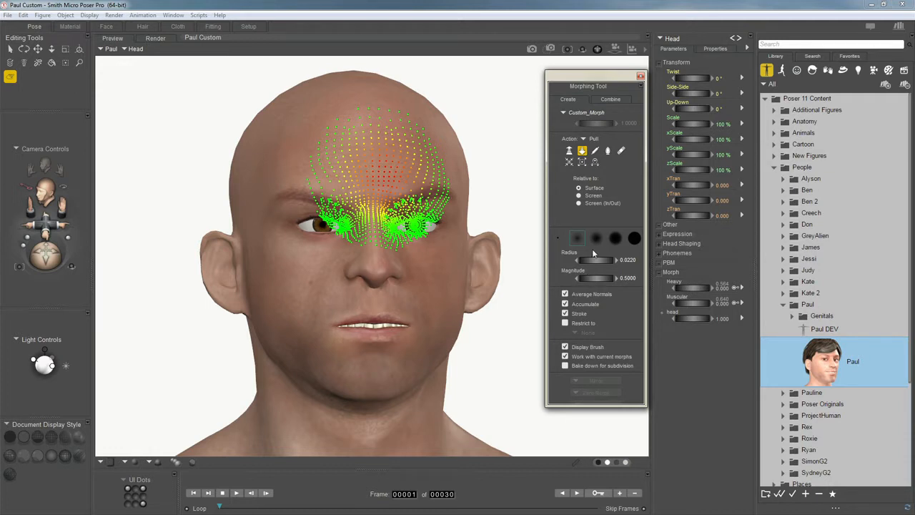
click(569, 151)
click(581, 151)
drag(601, 78, 602, 78)
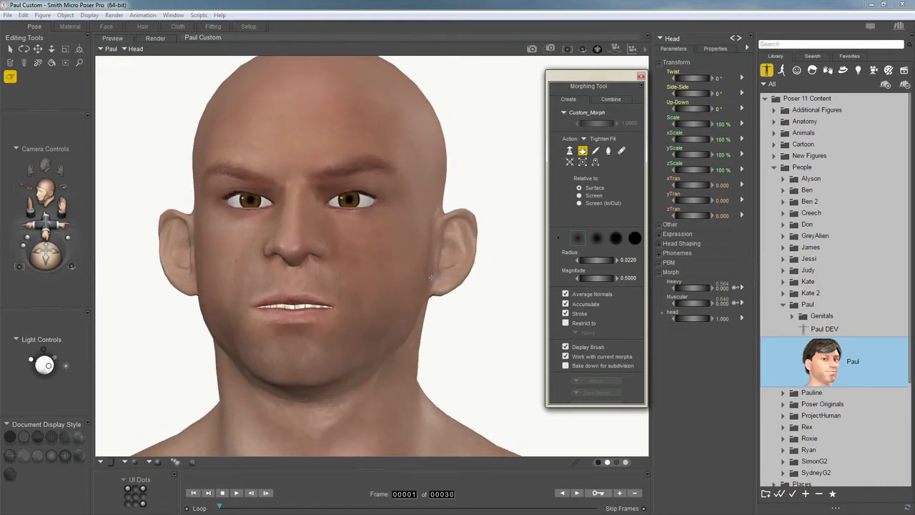
- Set the Pull brush to a radius of 0.0098 and a magnitude of 0.1000 for working on the ear
mouse_move(435, 273)
middle_down()
mouse_move(421, 276)
mouse_move(435, 286)
middle_up()
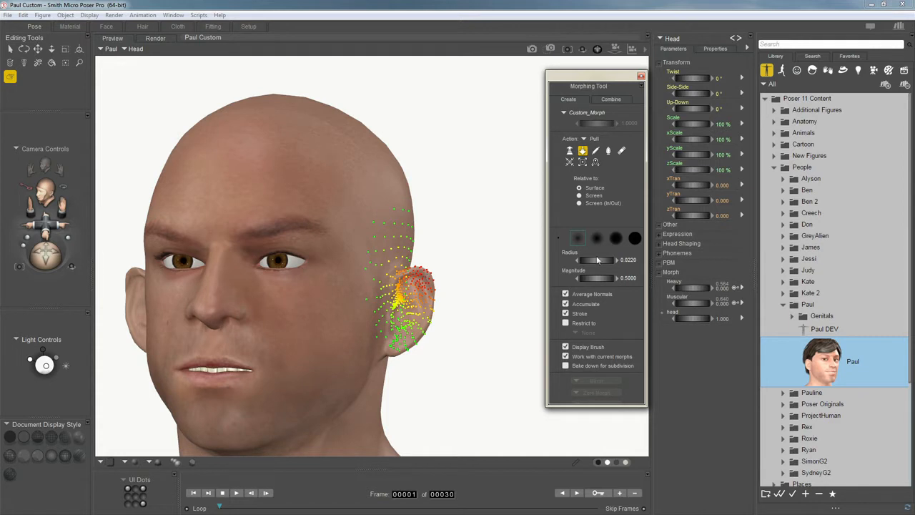
drag(600, 261, 574, 264)
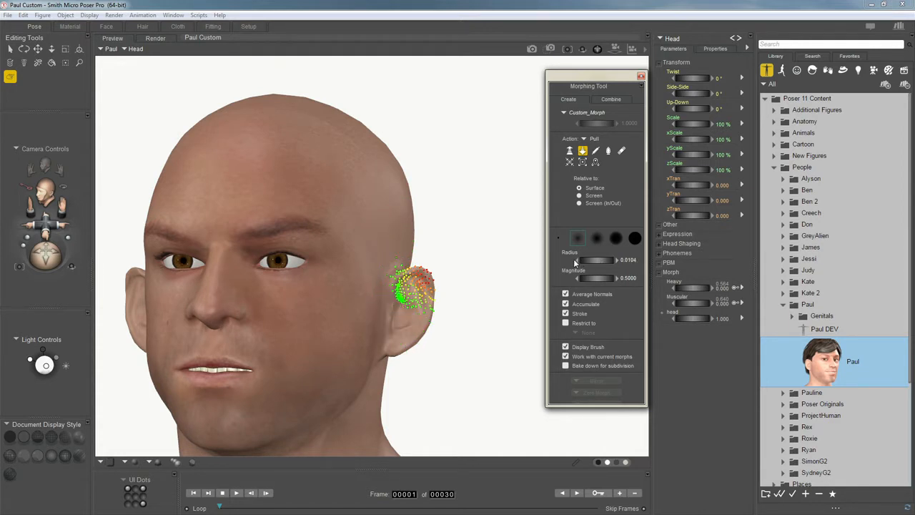
click(574, 258)
click(629, 278)
text(.1)
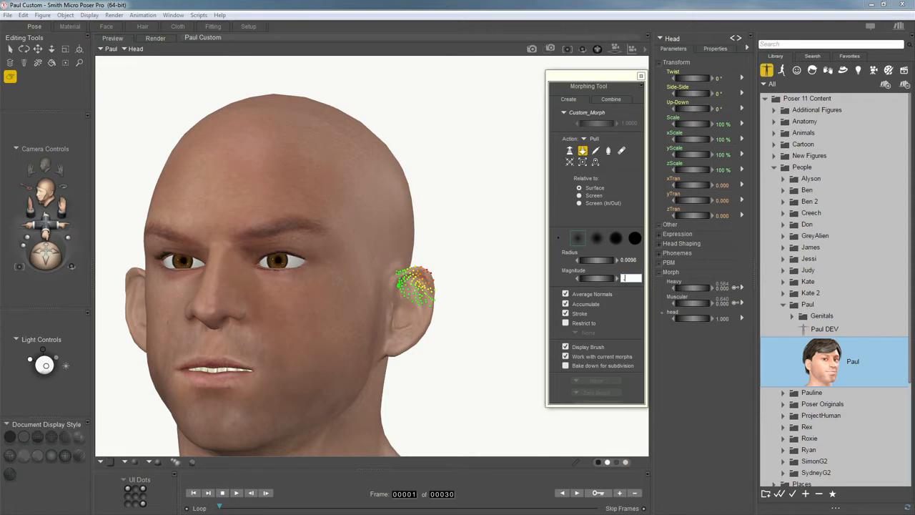
key(Return)
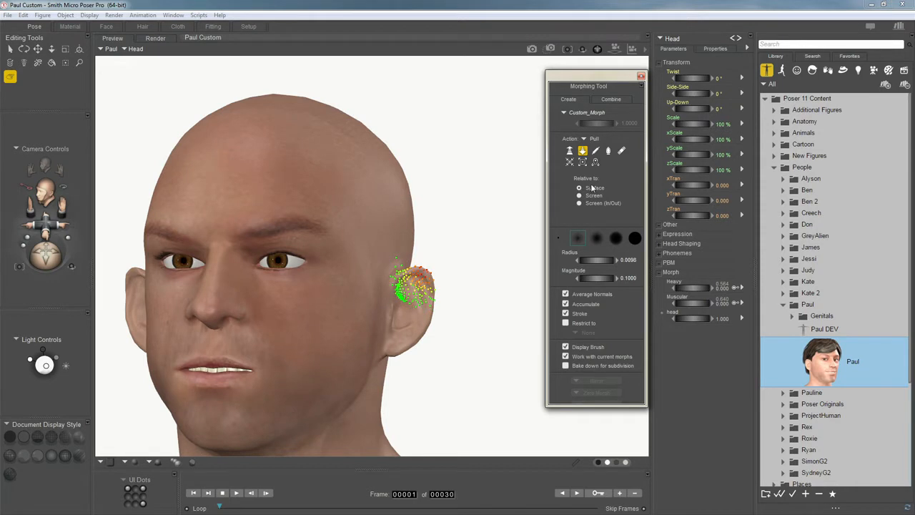
- Make the brush work relative to Screen and pull the upper part of the ear outward and up
click(580, 195)
mouse_move(429, 273)
alt+mouse_down()
mouse_move(421, 265)
mouse_move(425, 276)
alt+mouse_up()
middle_drag(425, 276, 420, 268)
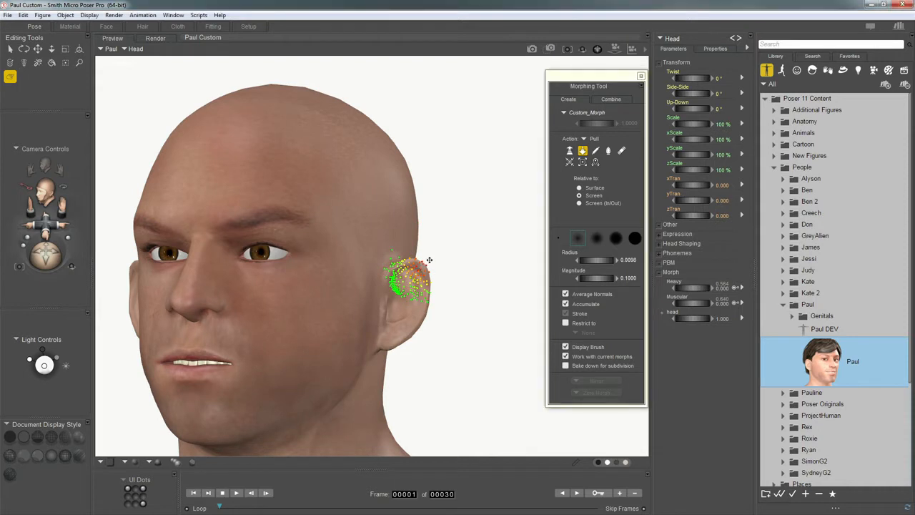
drag(450, 252, 451, 246)
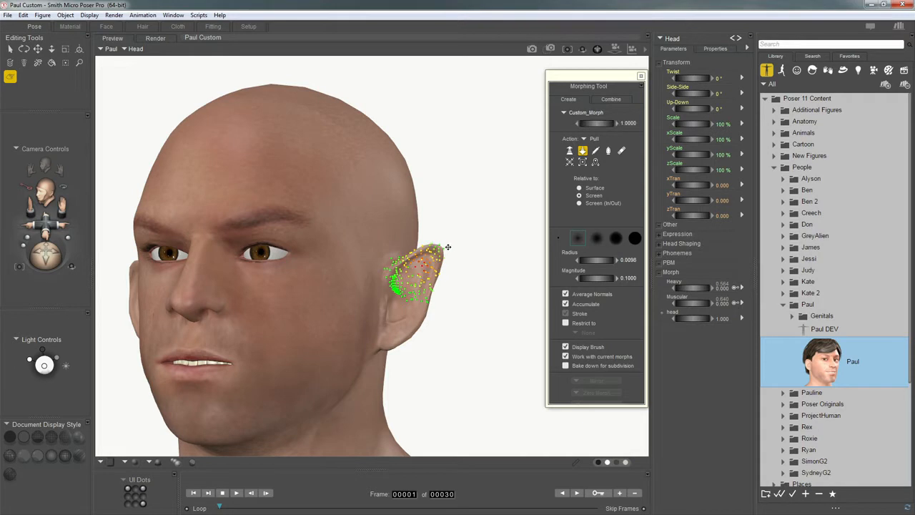
- From the side of the head, pull the top of the ear backward and upward into an elf-like point
mouse_move(443, 283)
middle_down()
mouse_move(457, 293)
mouse_move(430, 265)
mouse_move(315, 248)
middle_up()
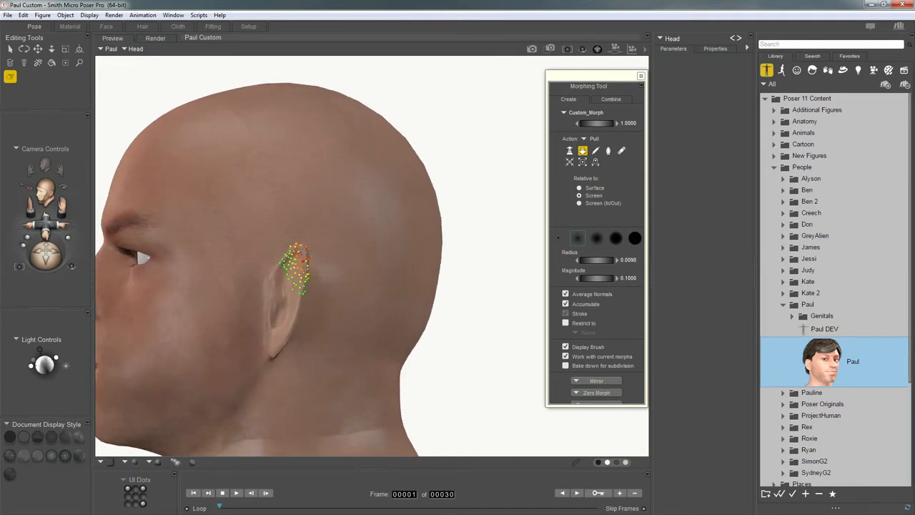
drag(327, 248, 361, 241)
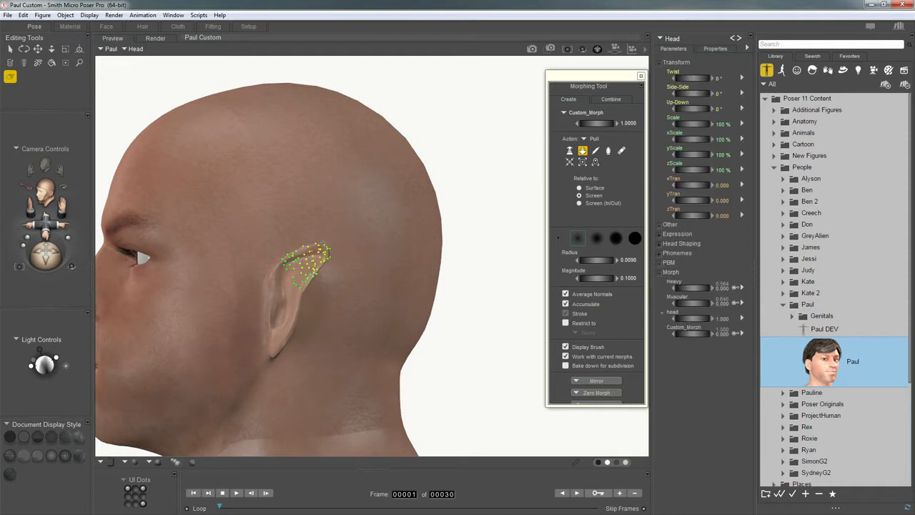
drag(326, 252, 327, 235)
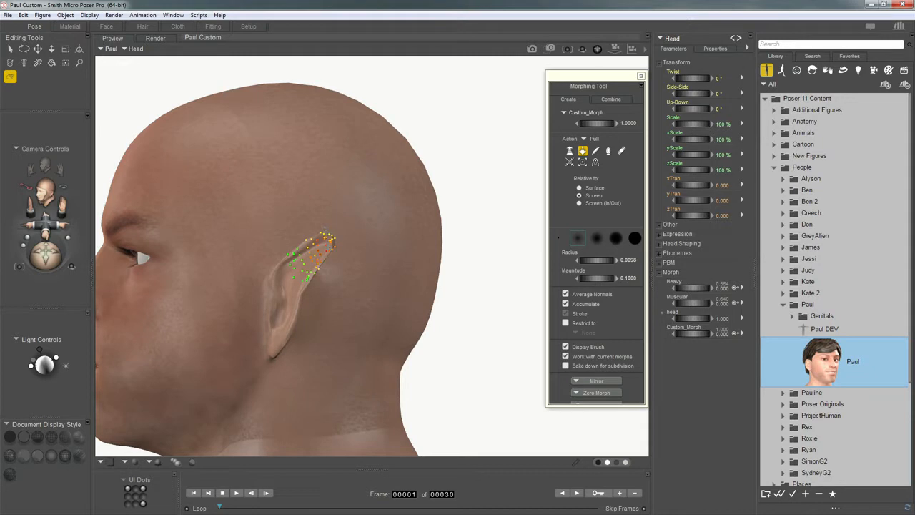
- Reduce the brush radius to 0.0070 and pull the earlobe slightly downward
mouse_move(349, 295)
middle_down()
mouse_move(368, 261)
mouse_move(400, 239)
mouse_move(418, 308)
mouse_move(467, 343)
mouse_move(472, 361)
mouse_move(467, 306)
mouse_move(443, 318)
middle_up()
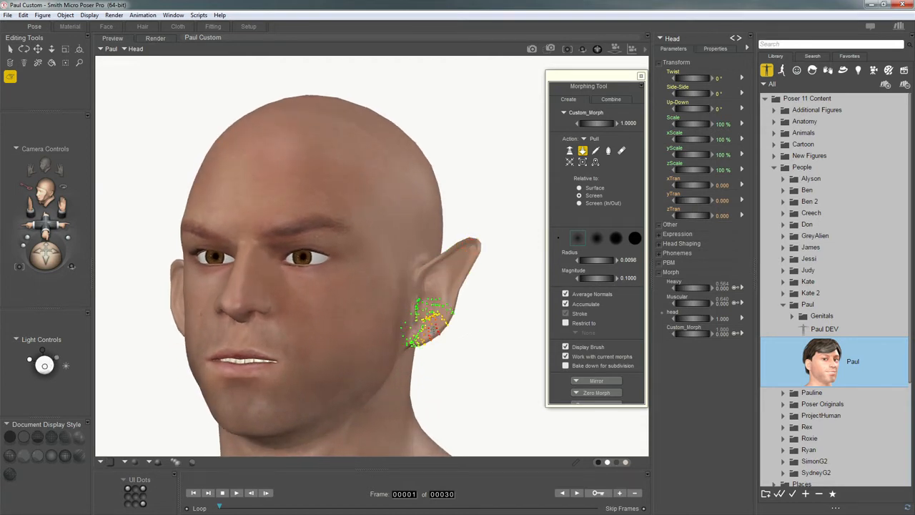
click(630, 261)
text(1)
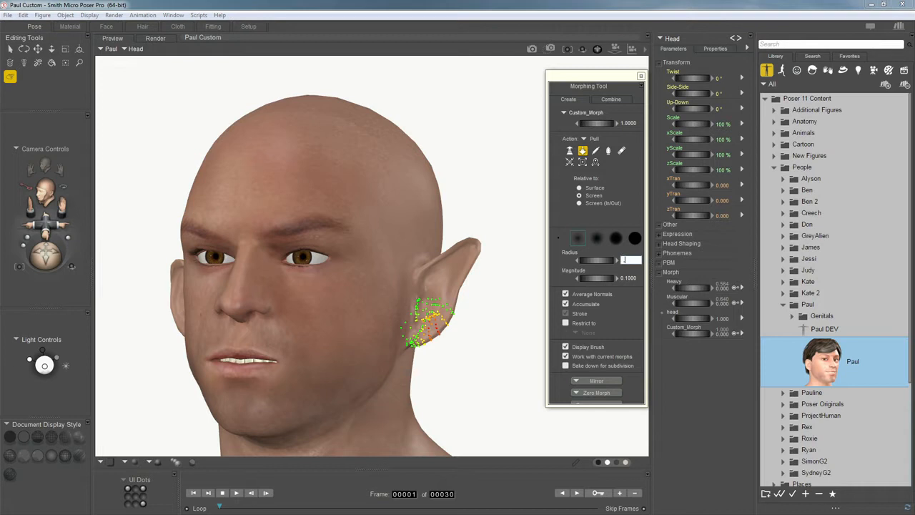
text(005)
key(Return)
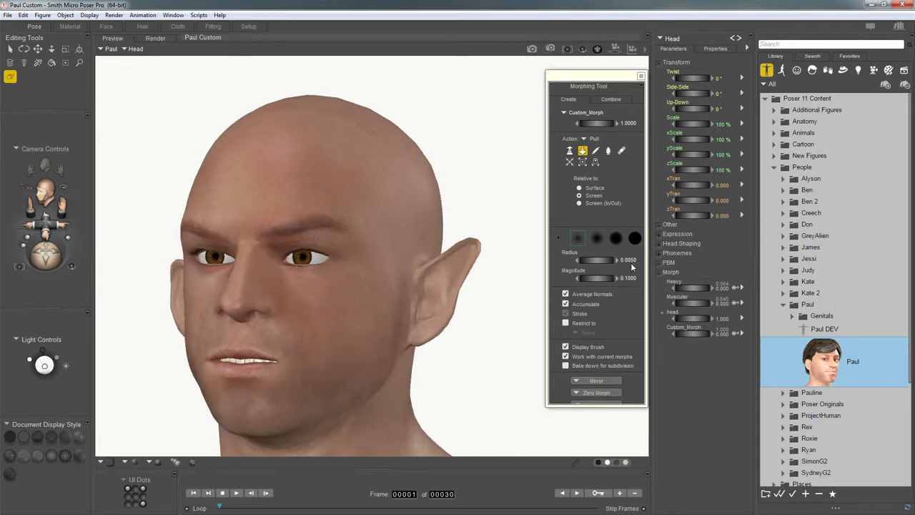
click(627, 262)
text(17)
key(Return)
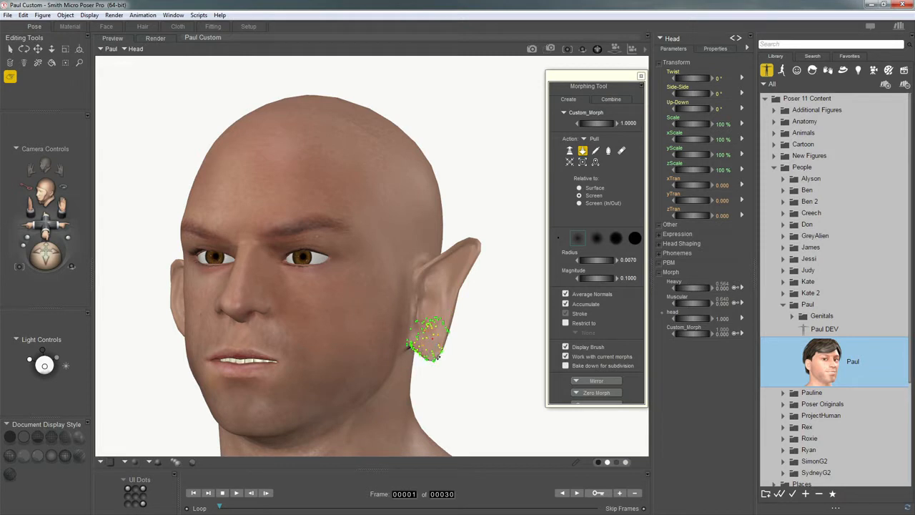
- Frame the pointed ear and overlay the wireframe on the textured figure
middle_drag(431, 336, 360, 335)
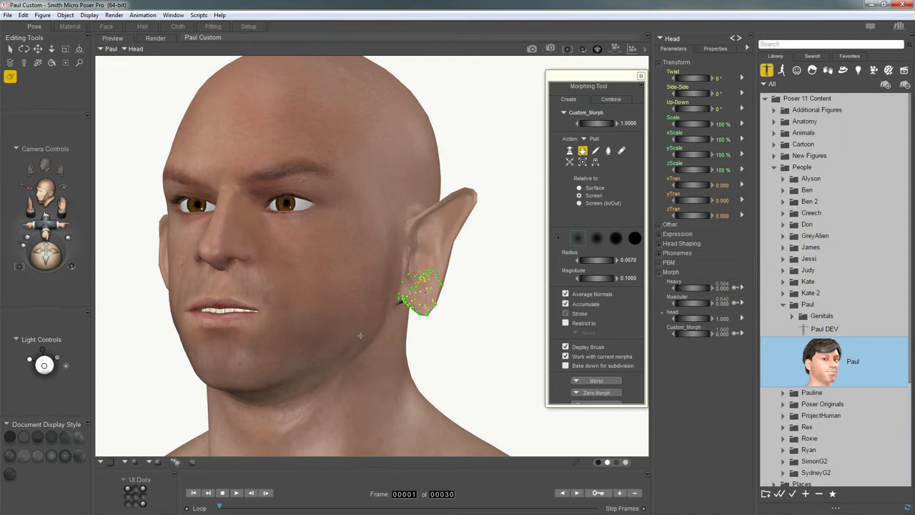
click(10, 474)
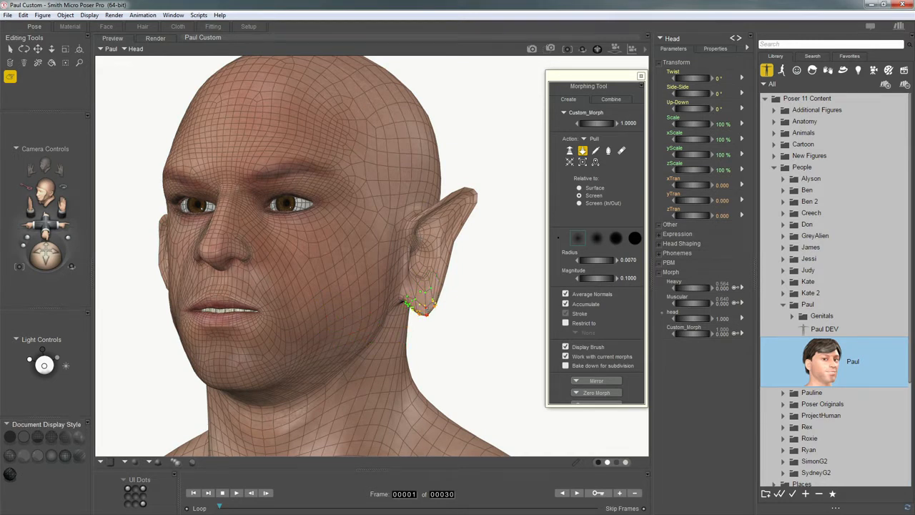
- Try pulling the bottom of the earlobe into a sharper point, and undo it
drag(429, 311, 428, 321)
drag(435, 317, 428, 320)
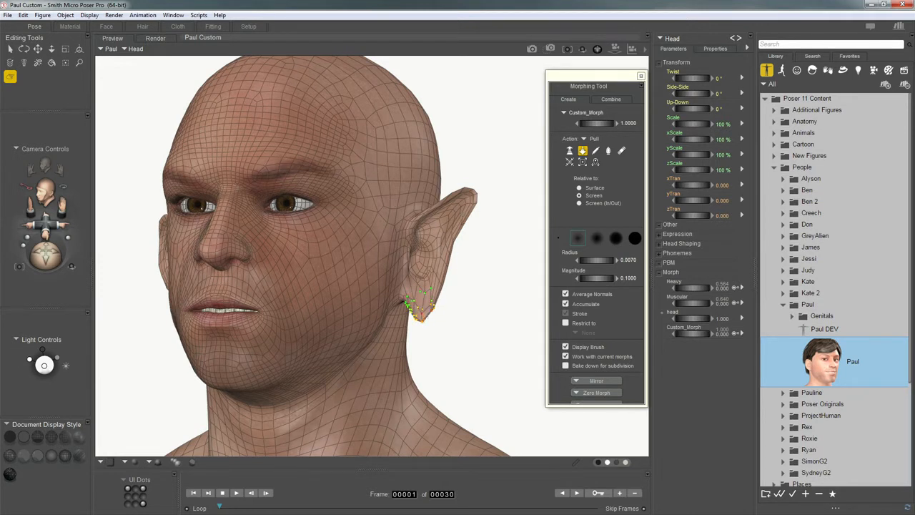
key(ctrl+z)
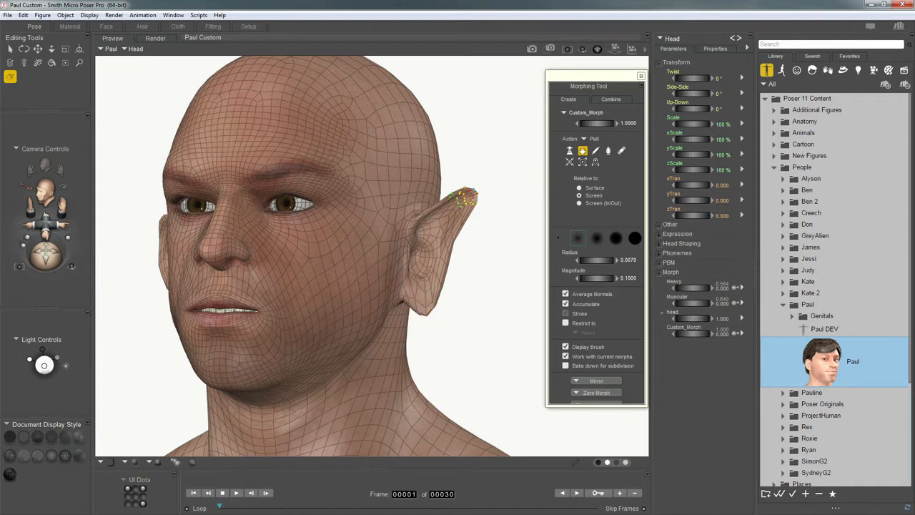
- Pull the pointed ear tip slightly further outward and choose the Smooth action for the ear
drag(474, 188, 475, 187)
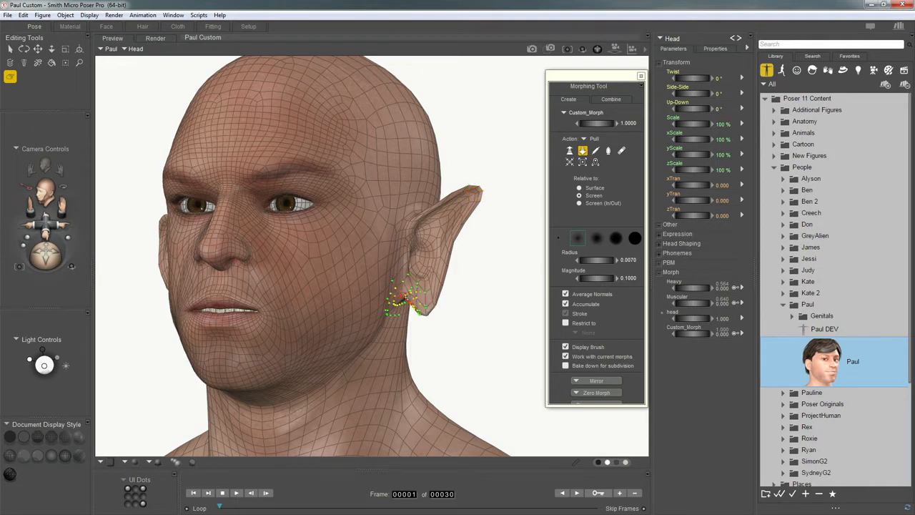
mouse_move(480, 313)
middle_down()
mouse_move(501, 310)
mouse_move(434, 310)
middle_up()
click(609, 152)
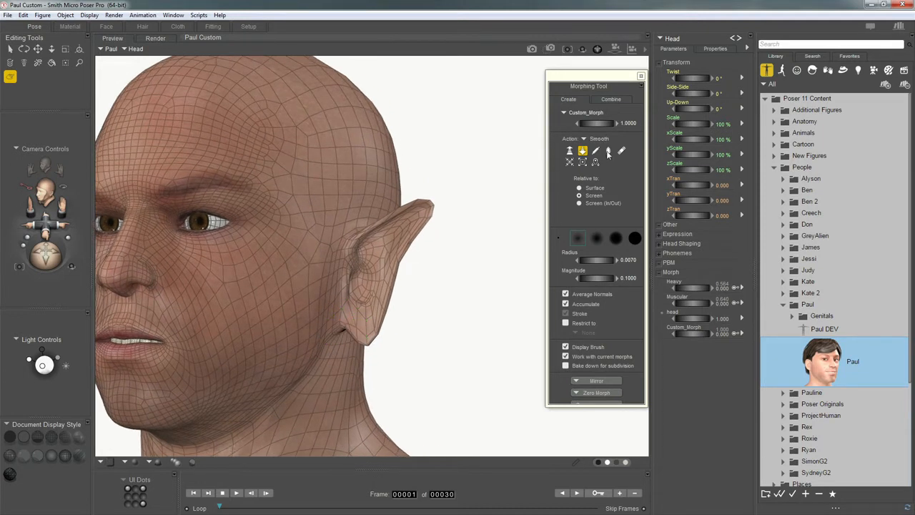
click(608, 152)
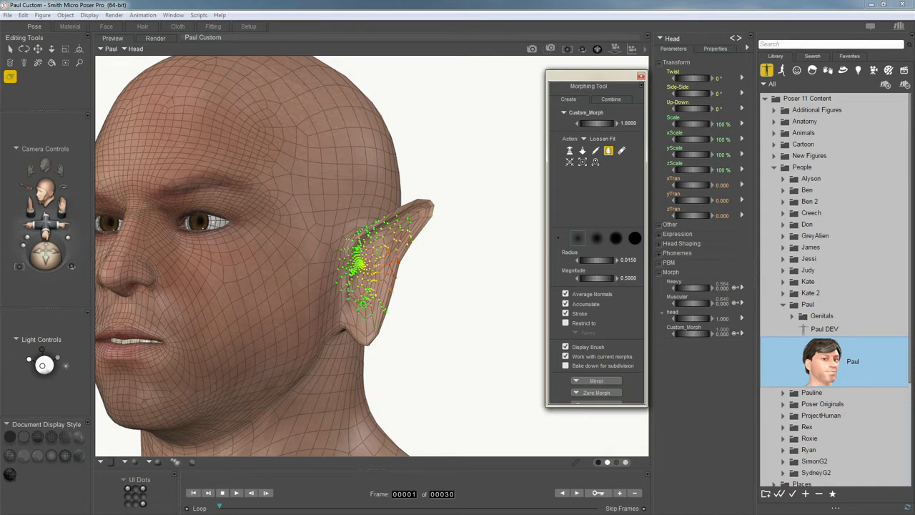
- Smooth the pointed ear's tip and the bottom of its earlobe
key(shift)
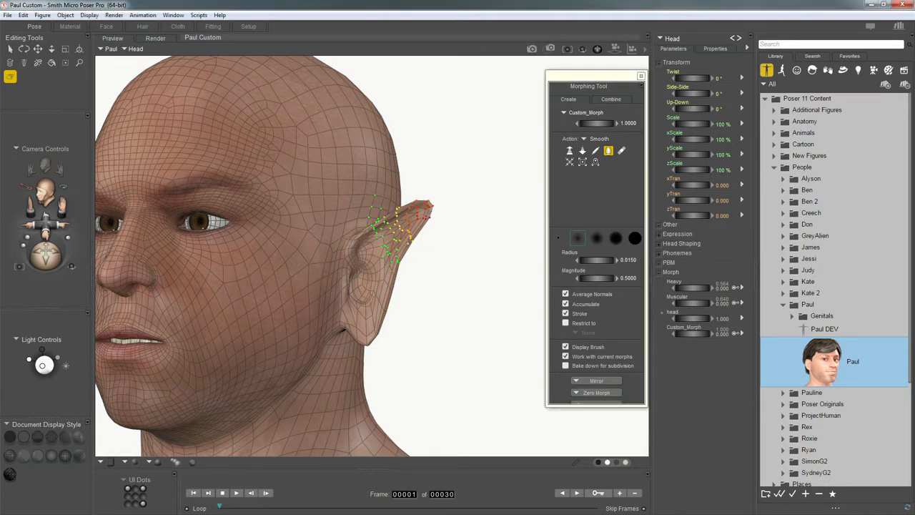
mouse_move(438, 204)
mouse_down()
mouse_move(445, 198)
mouse_move(413, 240)
mouse_up()
middle_drag(427, 239, 454, 254)
mouse_move(424, 310)
middle_down()
mouse_move(383, 337)
mouse_move(401, 336)
mouse_move(402, 325)
middle_up()
drag(413, 327, 418, 319)
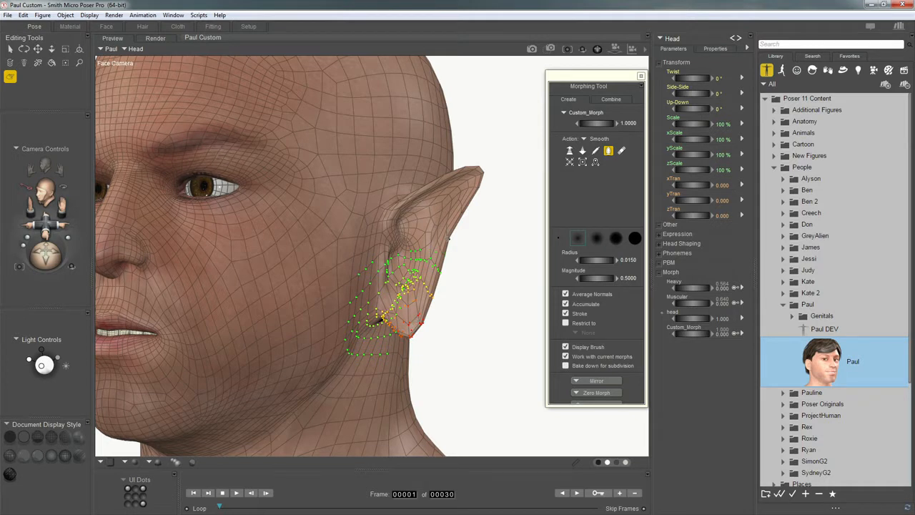
- Set the Pull brush radius to 0.0080 and pull the ear's outer edge slightly inward from behind the head
mouse_move(419, 322)
middle_down()
mouse_move(543, 355)
mouse_move(439, 265)
mouse_move(384, 265)
mouse_move(389, 258)
mouse_move(369, 308)
middle_up()
click(582, 153)
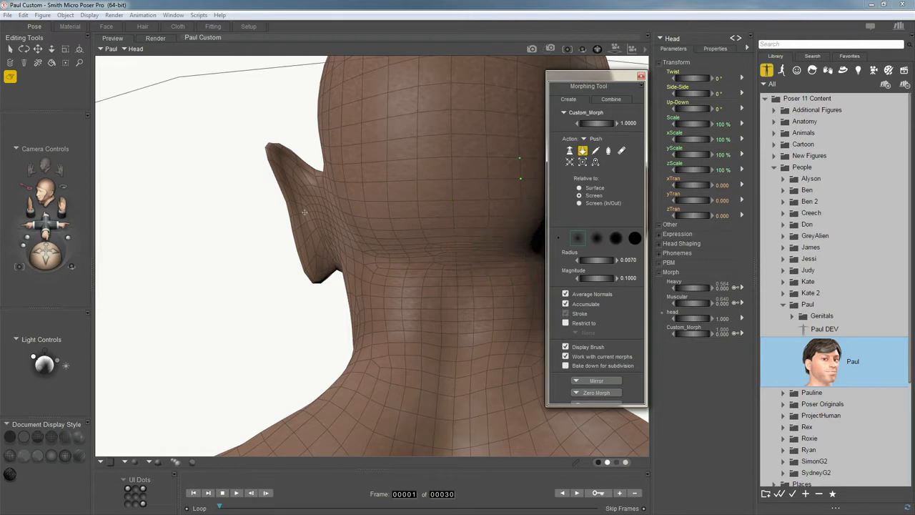
click(627, 260)
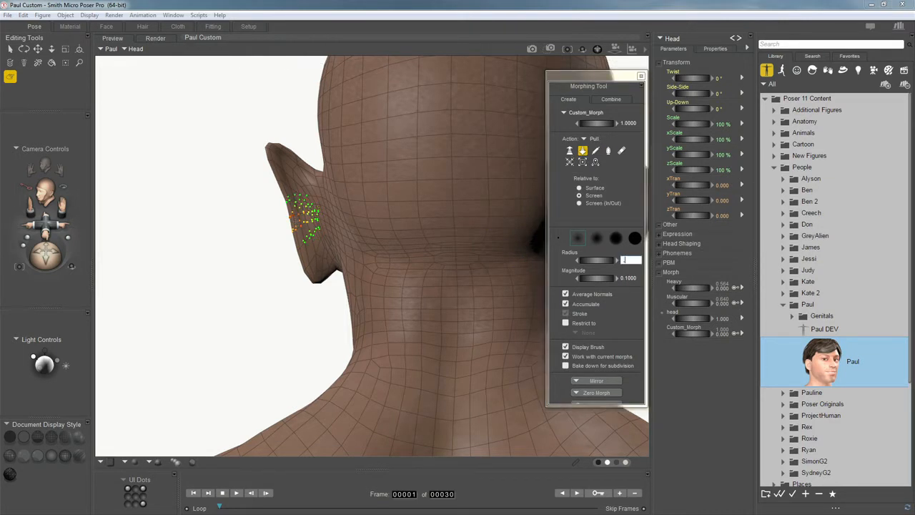
text(.005)
key(Return)
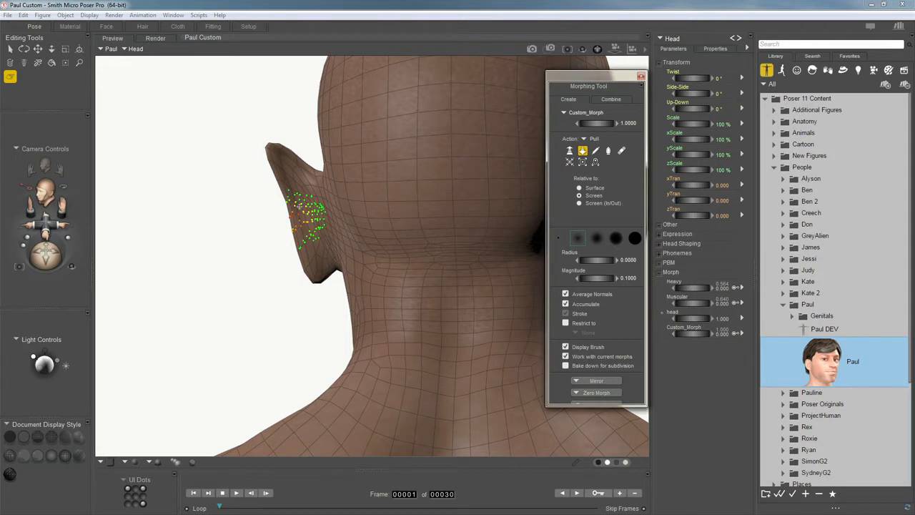
drag(293, 219, 297, 224)
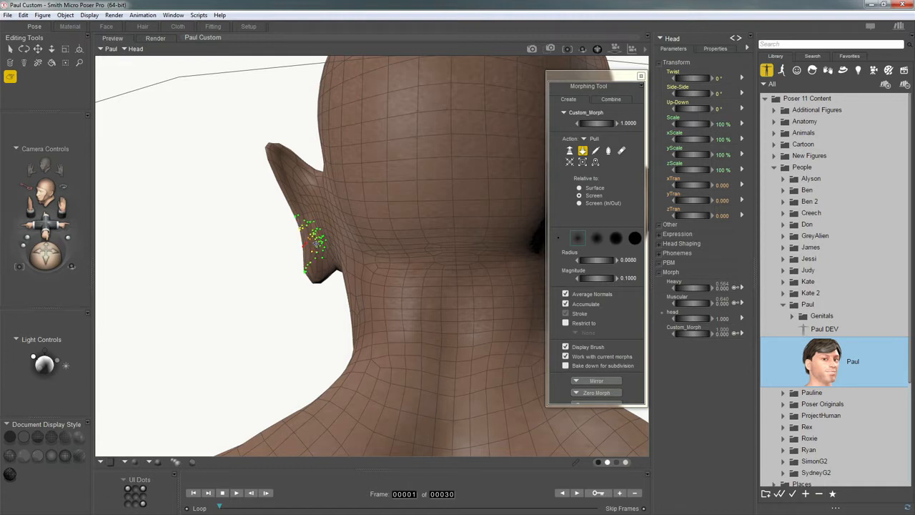
- Increase the Pull brush radius to 0.0100 and pull a long horn up and outward from the forehead above the pointed ear
mouse_move(343, 299)
middle_down()
mouse_move(495, 297)
mouse_move(525, 321)
mouse_move(488, 345)
mouse_move(498, 355)
mouse_move(445, 343)
mouse_move(432, 327)
middle_up()
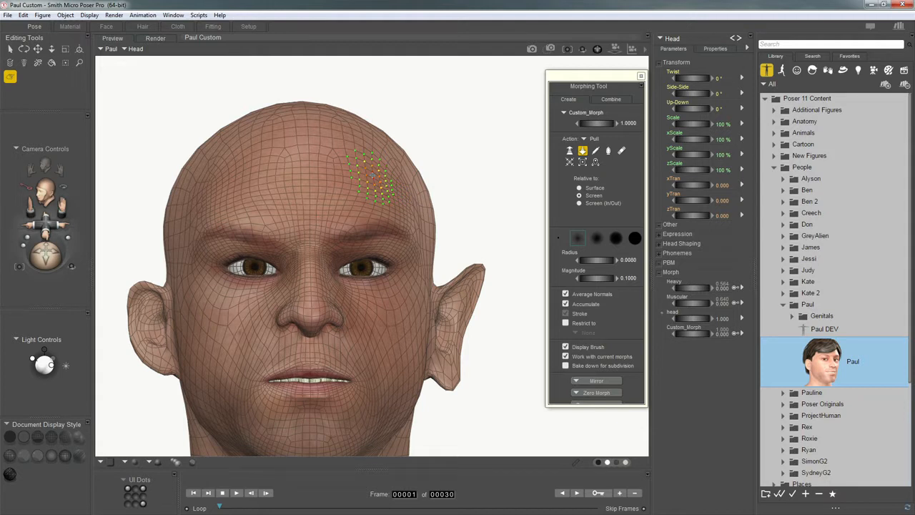
click(627, 261)
text(.01)
key(Return)
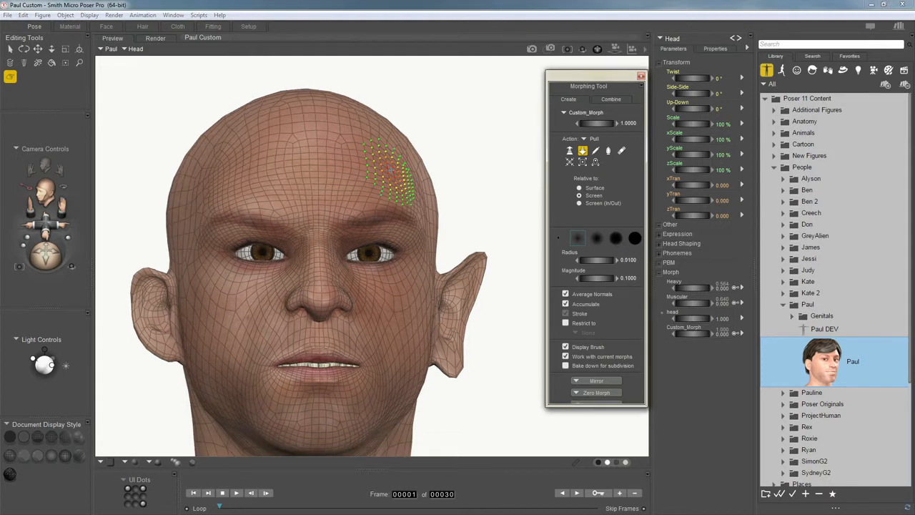
mouse_move(388, 171)
middle_down()
mouse_move(393, 184)
mouse_move(374, 187)
middle_up()
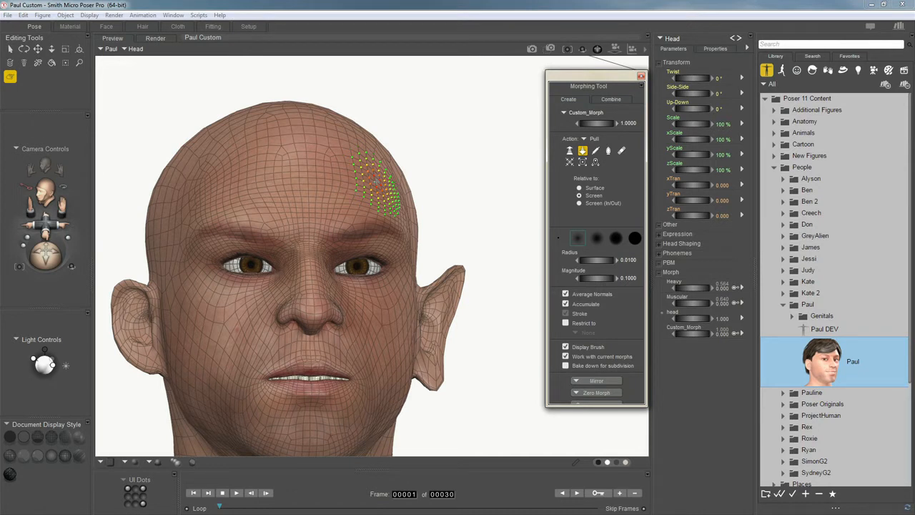
drag(442, 144, 604, 27)
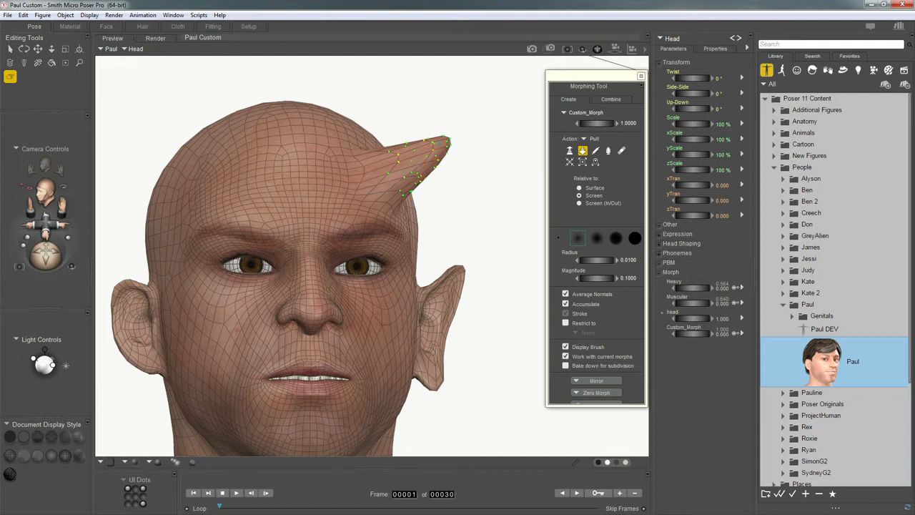
mouse_move(447, 140)
mouse_down()
mouse_move(509, 92)
mouse_move(570, 68)
mouse_move(496, 104)
mouse_move(563, 52)
mouse_up()
- Smooth the horn from tip to base so it tapers to a clean point
middle_drag(433, 166, 512, 193)
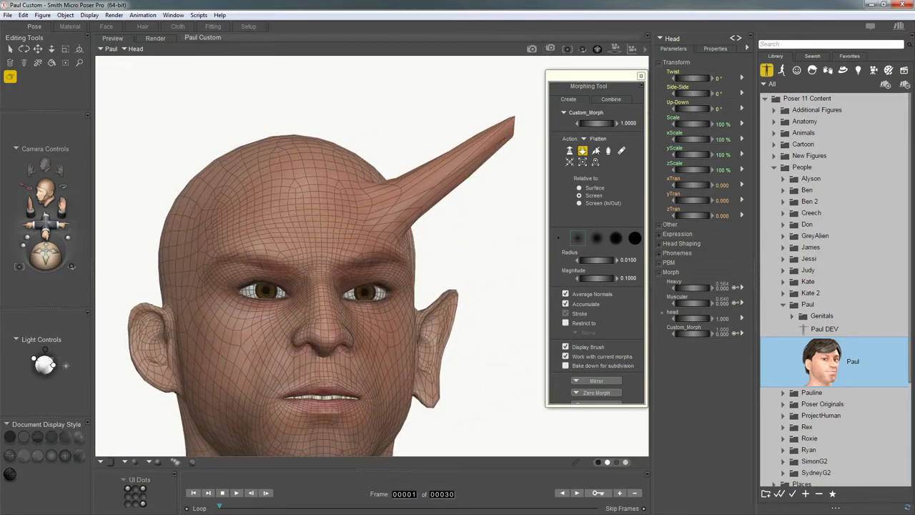
click(609, 152)
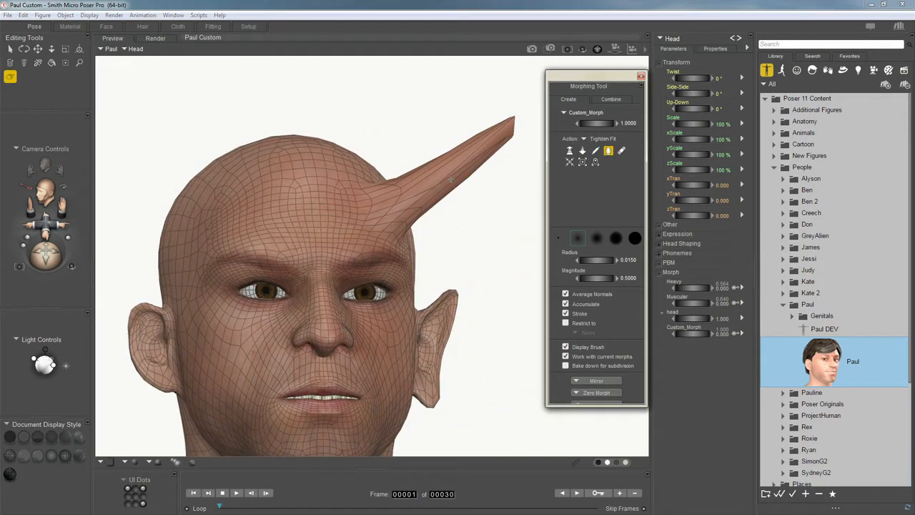
key(shift)
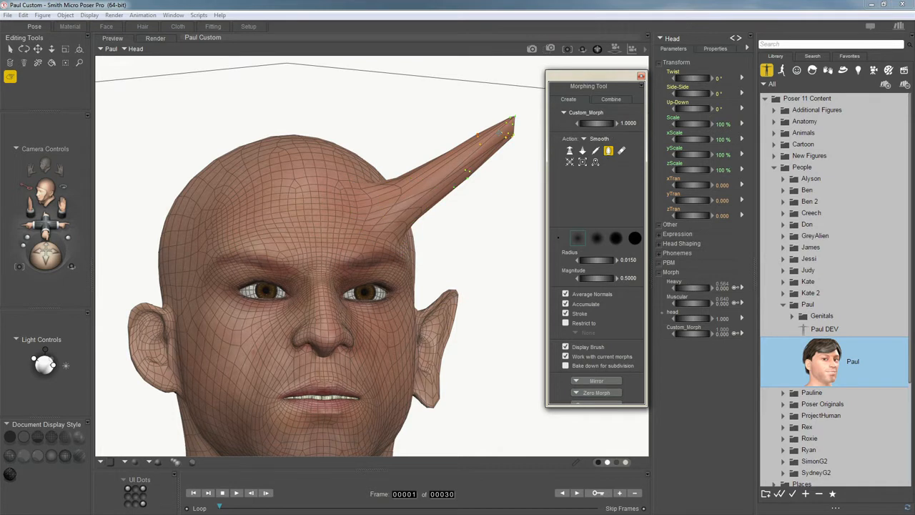
mouse_move(494, 134)
shift+mouse_down()
mouse_move(398, 223)
mouse_move(461, 165)
mouse_move(422, 194)
mouse_move(430, 183)
shift+mouse_up()
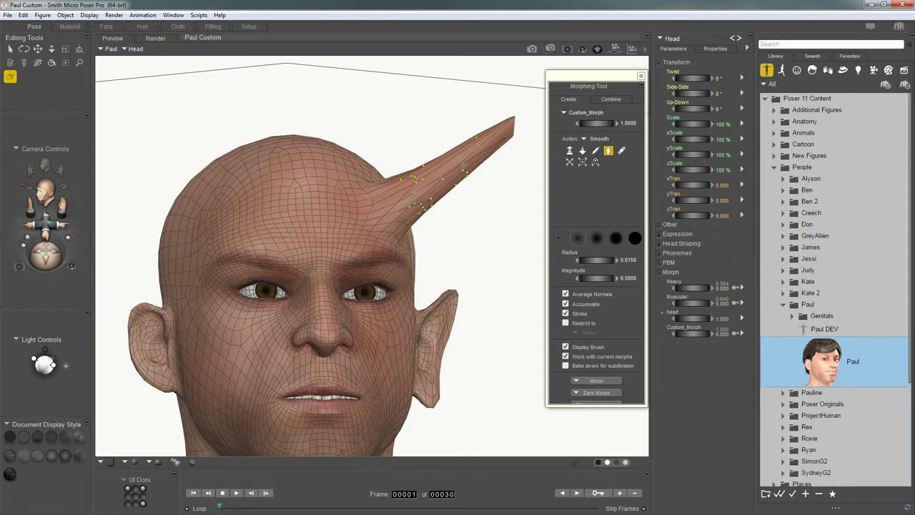
mouse_move(480, 152)
mouse_down()
mouse_move(500, 132)
mouse_move(399, 199)
mouse_up()
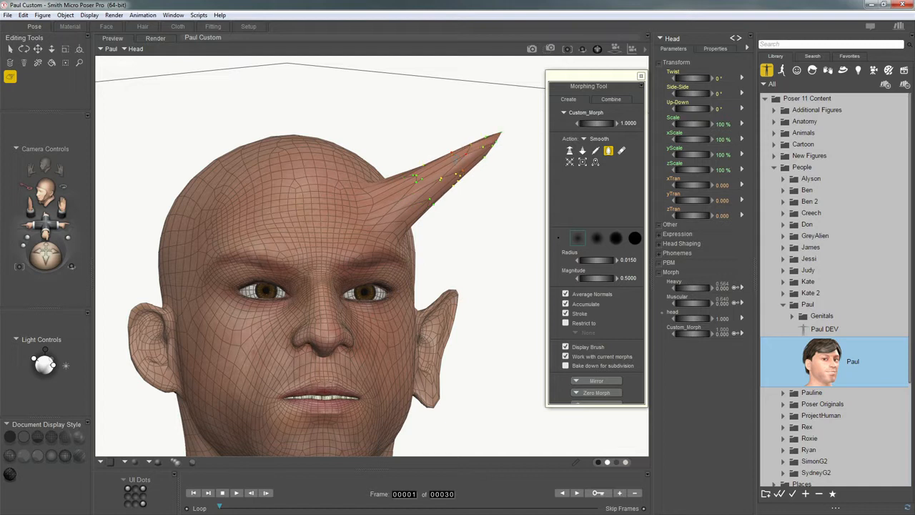
mouse_move(458, 161)
middle_down()
mouse_move(416, 200)
mouse_move(440, 191)
middle_up()
- Mirror the custom morph on Paul from left to right, copying the horn and pointed ear to the other side
middle_drag(357, 372, 434, 386)
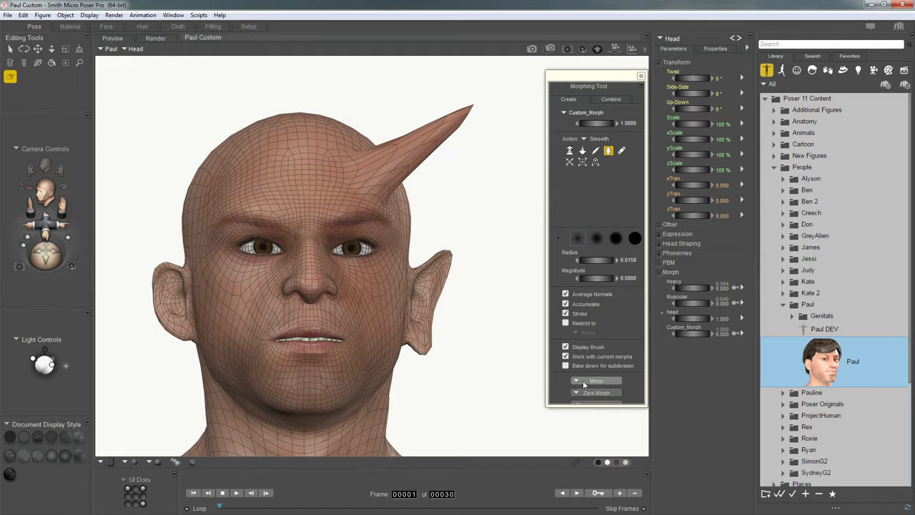
drag(597, 406, 597, 423)
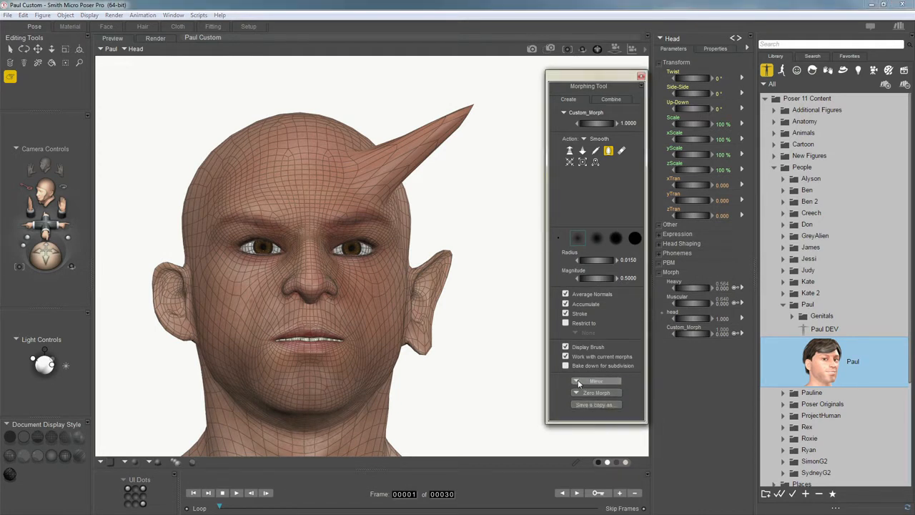
click(577, 382)
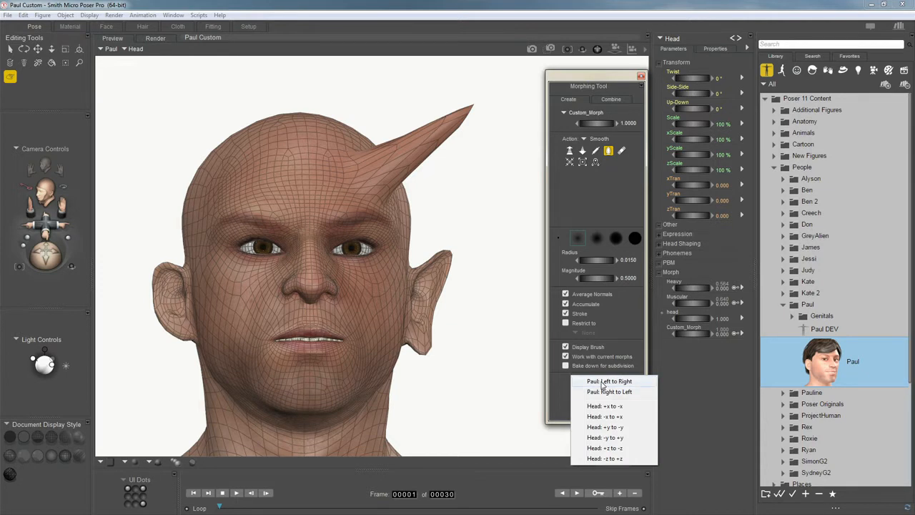
click(602, 382)
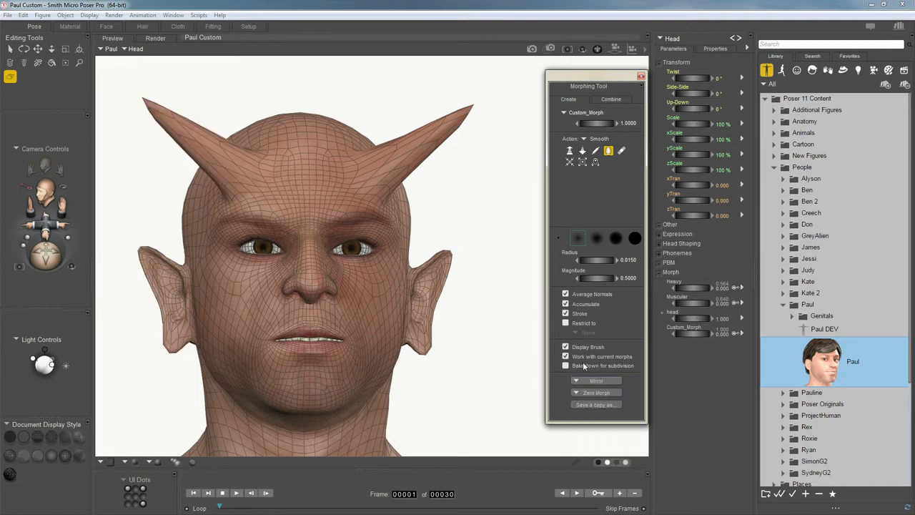
- Close the Morphing Tool and raise the head's Custom_Morph parameter to exaggerate the horns and ears, reaching 1.184
mouse_move(441, 280)
middle_down()
mouse_move(484, 364)
mouse_move(443, 361)
middle_up()
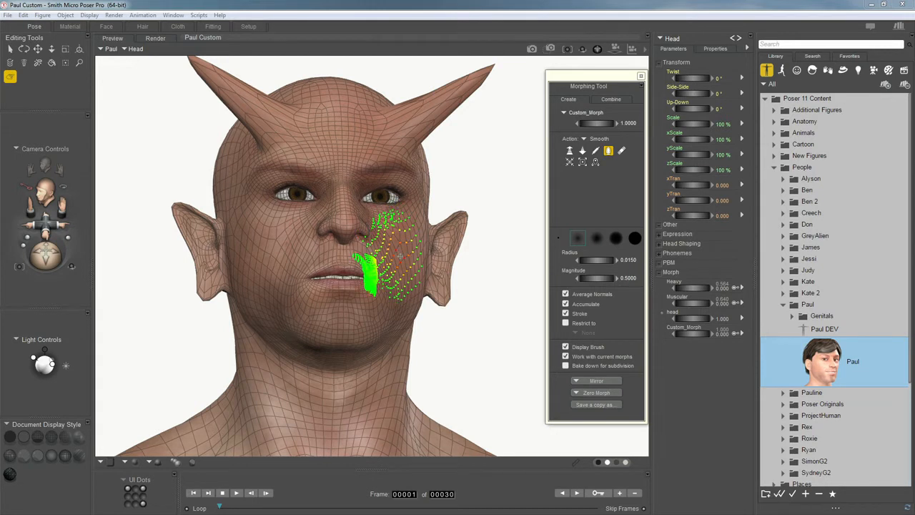
drag(399, 256, 391, 261)
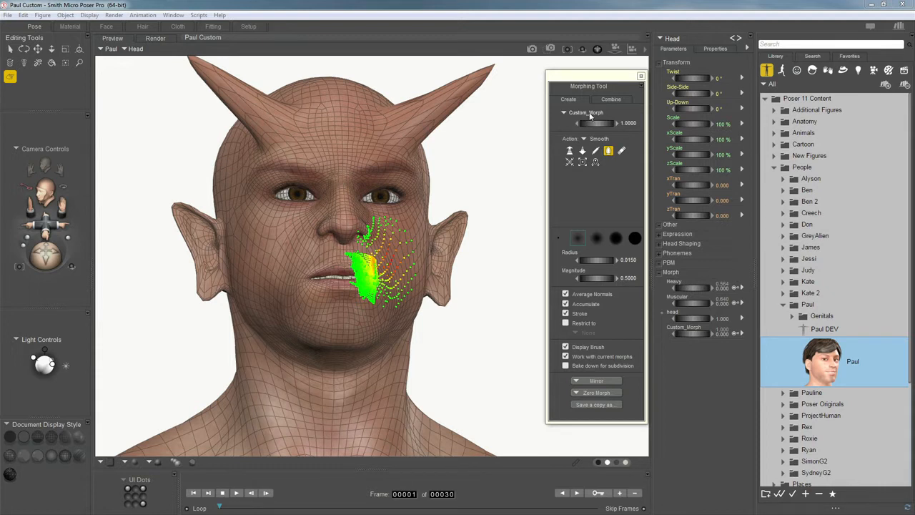
click(640, 76)
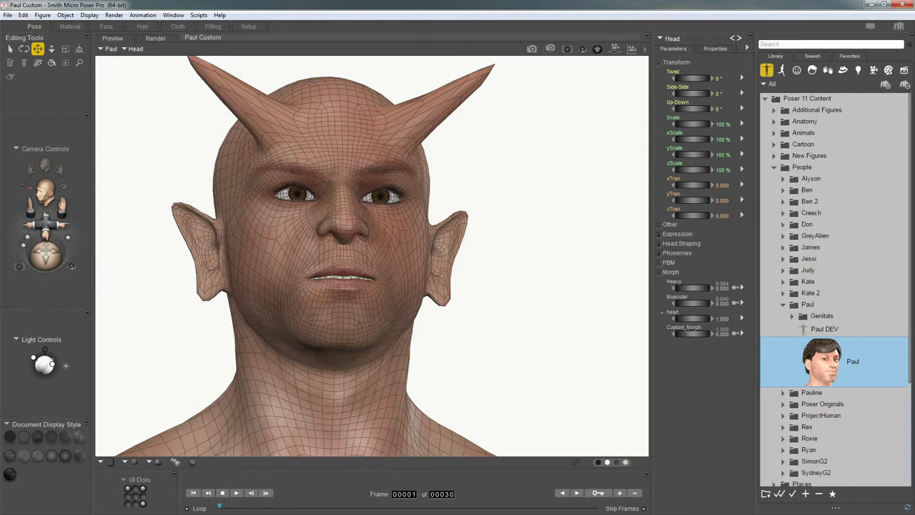
drag(697, 333, 721, 341)
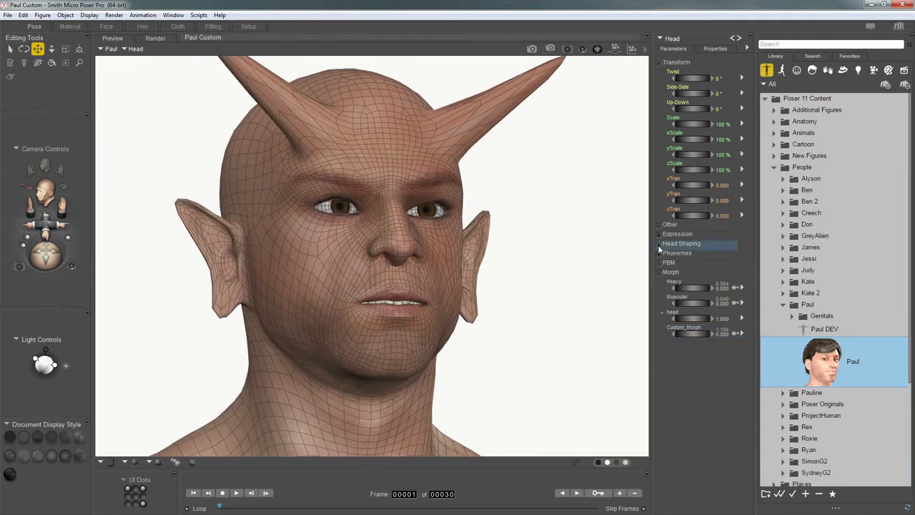
- Display the figure texture shaded without wireframe, and expand the head's Head Shaping and Brow and Forehead parameters
click(660, 244)
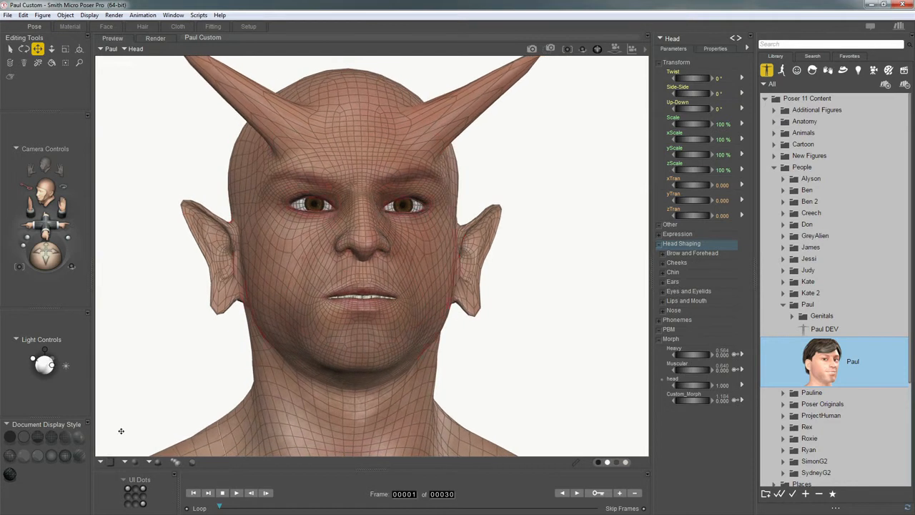
click(79, 457)
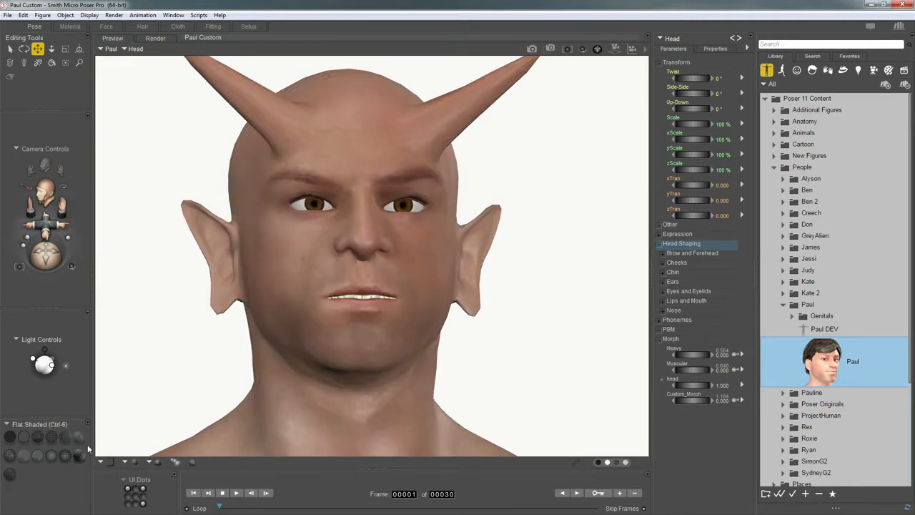
middle_drag(412, 321, 430, 251)
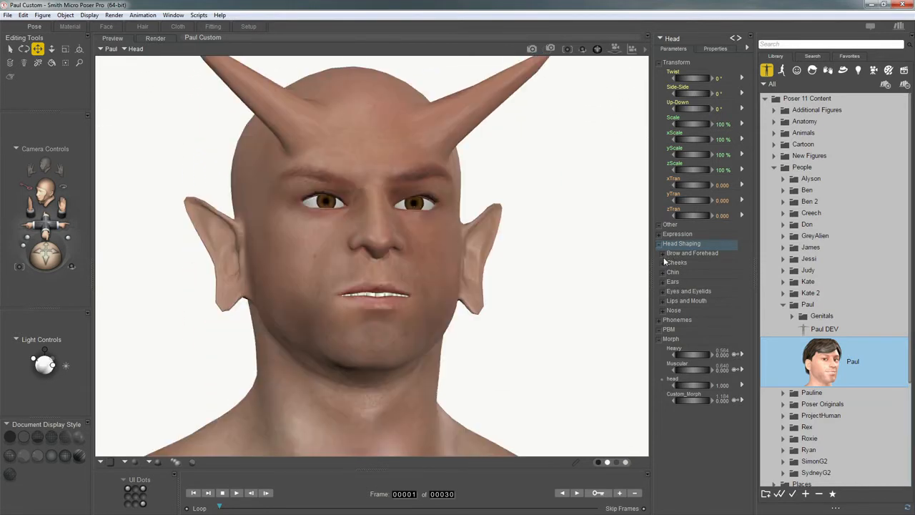
click(661, 253)
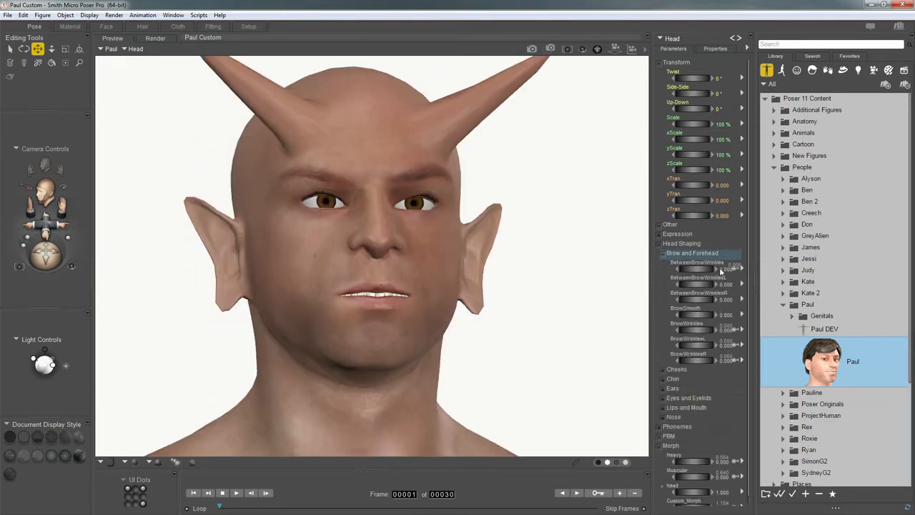
- Give the head a sneering expression with Anger 0.220, BrowsAngry 0.567, Disgust 0.360 and Joy 0.380
click(665, 237)
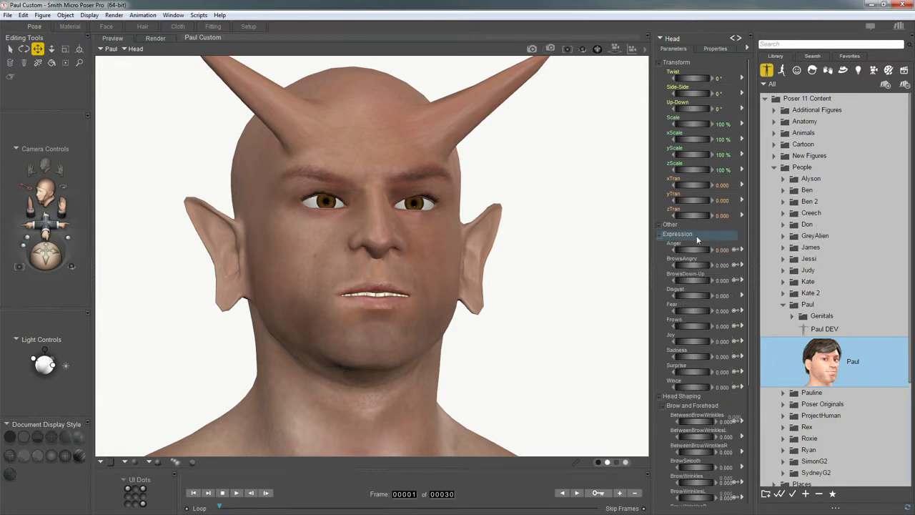
drag(689, 250, 708, 295)
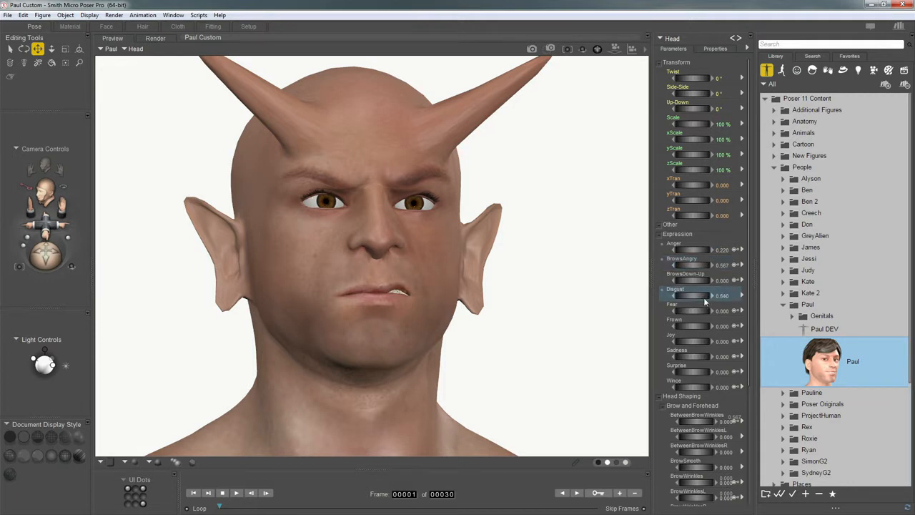
key(ctrl+z)
drag(699, 342, 698, 340)
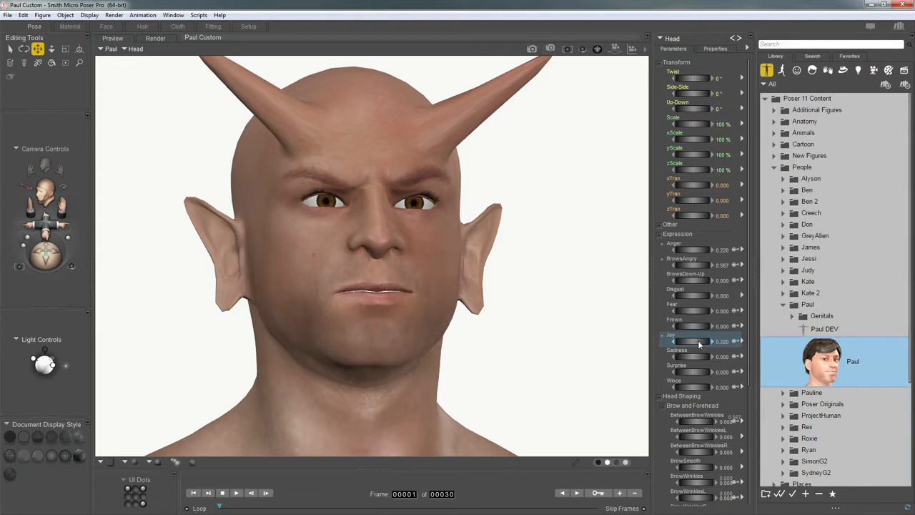
drag(702, 296, 705, 300)
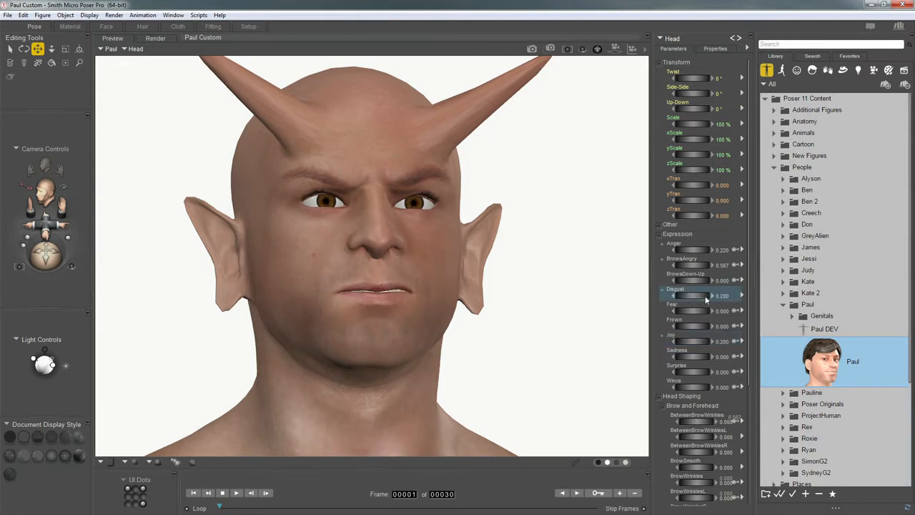
drag(693, 340, 702, 342)
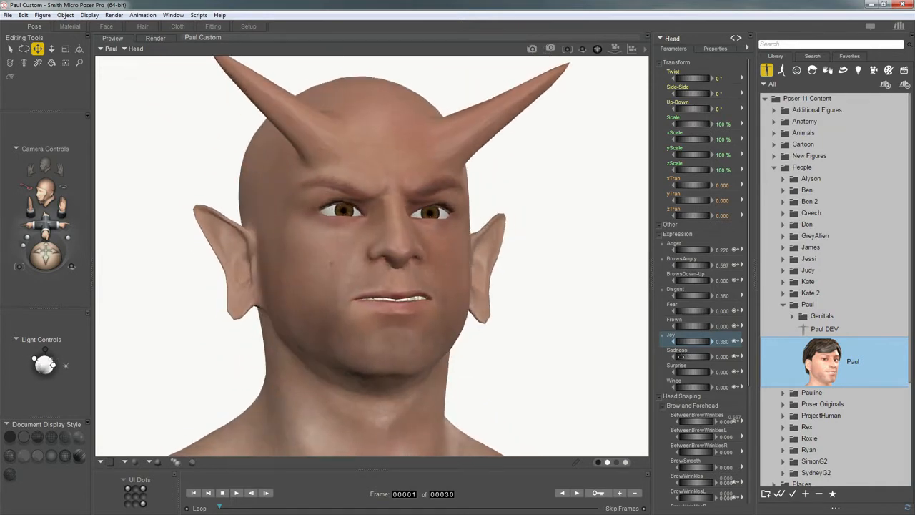
- Deepen the brow creases by raising BetweenBrowWrinkles above 1 and increasing BrowWrinkles
click(665, 237)
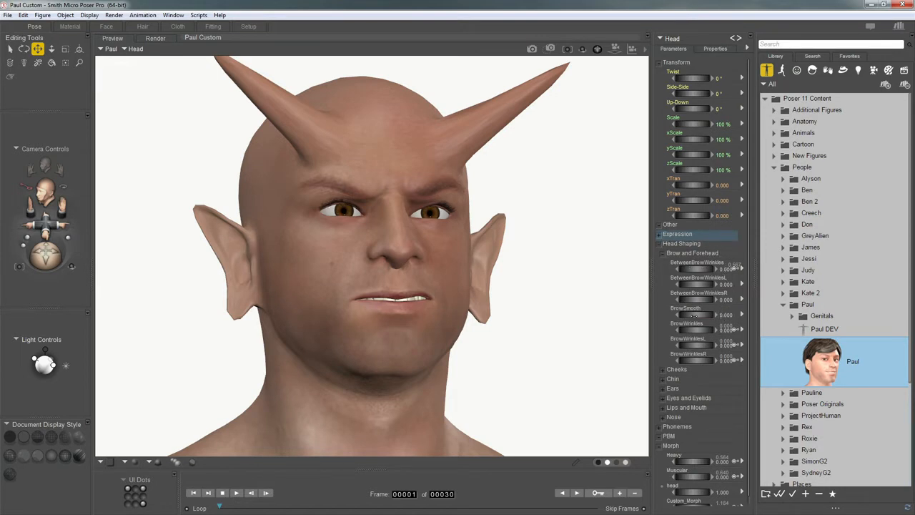
drag(692, 269, 723, 275)
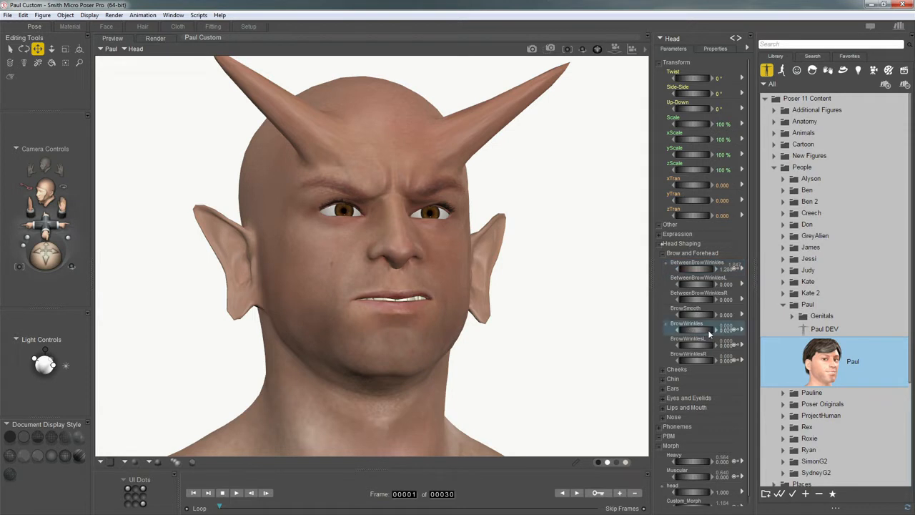
mouse_move(714, 329)
mouse_down()
mouse_move(745, 332)
mouse_move(724, 333)
mouse_up()
click(669, 255)
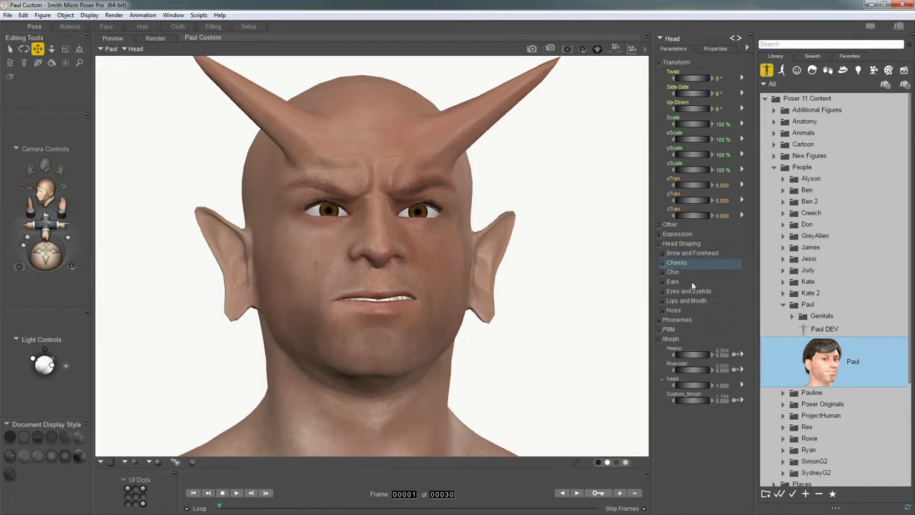
- Set the head's ChinCleft parameter in the Chin shaping group to 2.000 to deepen the chin cleft
click(664, 273)
drag(692, 288, 733, 293)
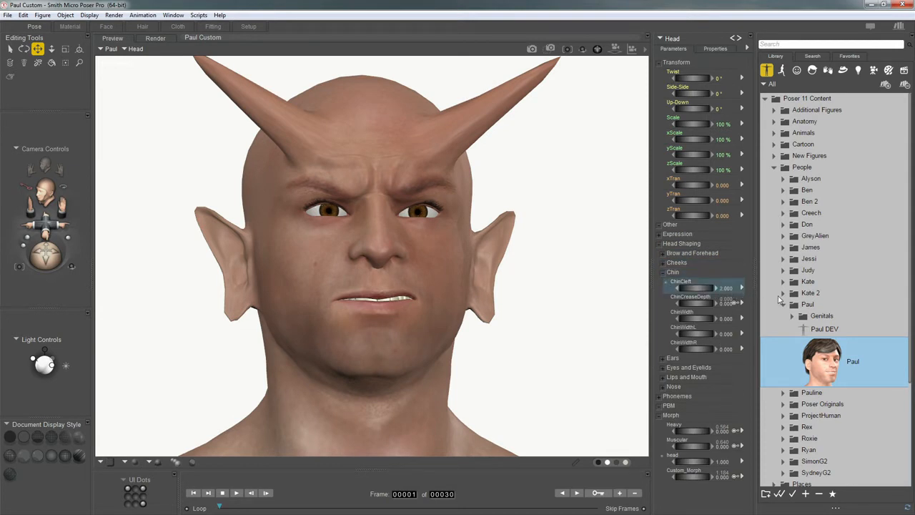
click(718, 272)
- Raise the head's NasolabialFold parameter in the Nose shaping group to deepen the folds beside the nose
click(708, 311)
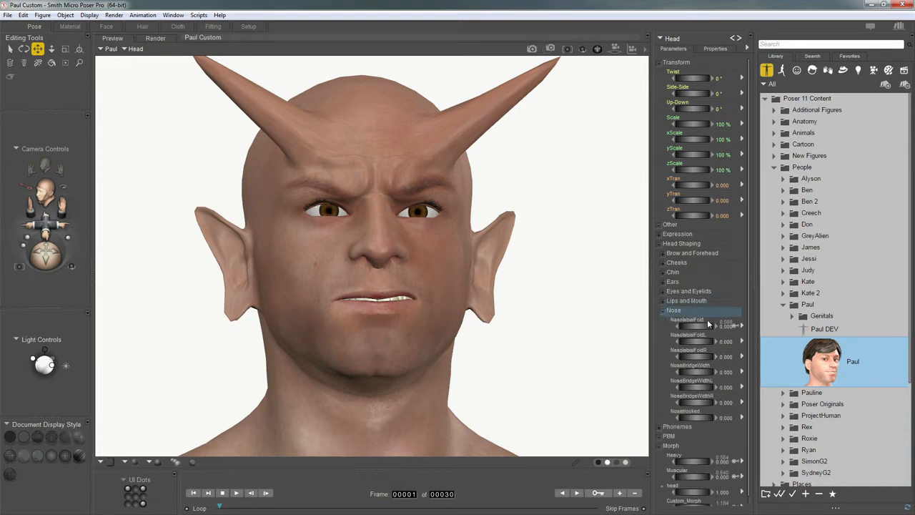
mouse_move(703, 326)
mouse_down()
mouse_move(722, 333)
mouse_move(690, 327)
mouse_up()
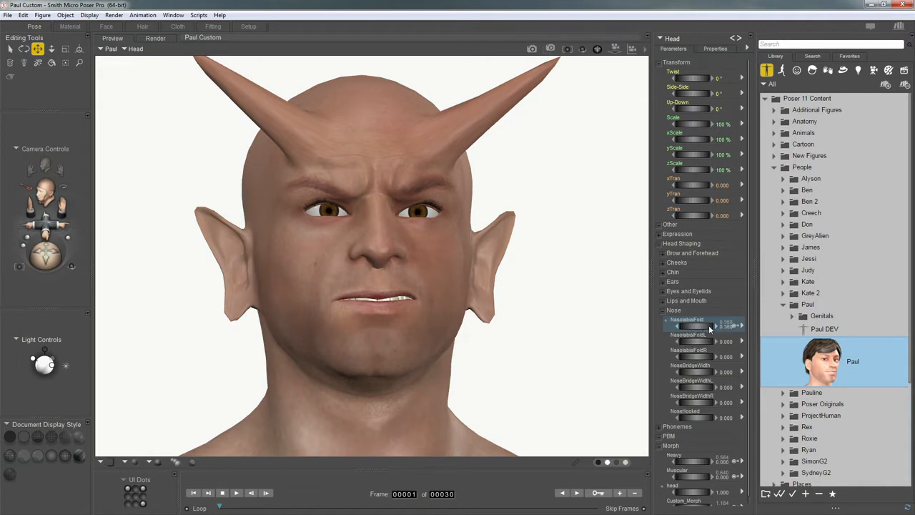
drag(724, 325, 721, 325)
mouse_move(597, 49)
mouse_down()
mouse_move(541, 55)
mouse_move(609, 55)
mouse_up()
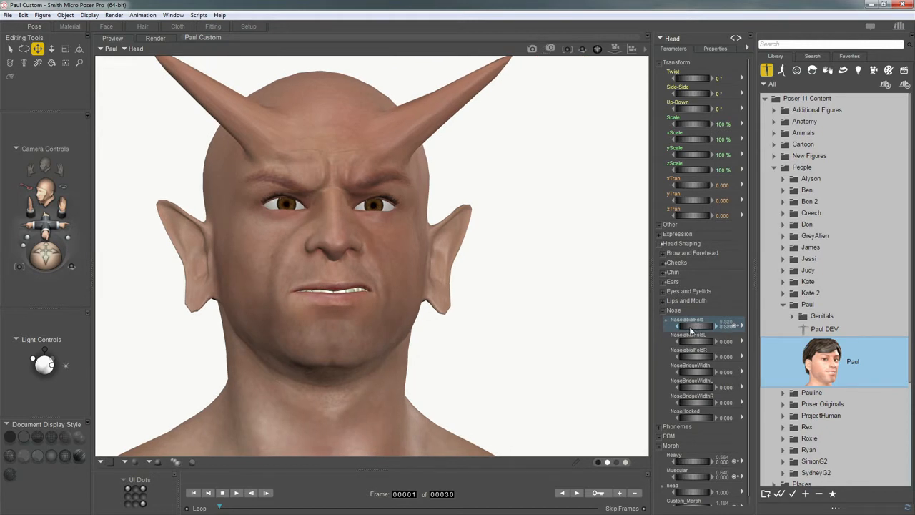
click(673, 312)
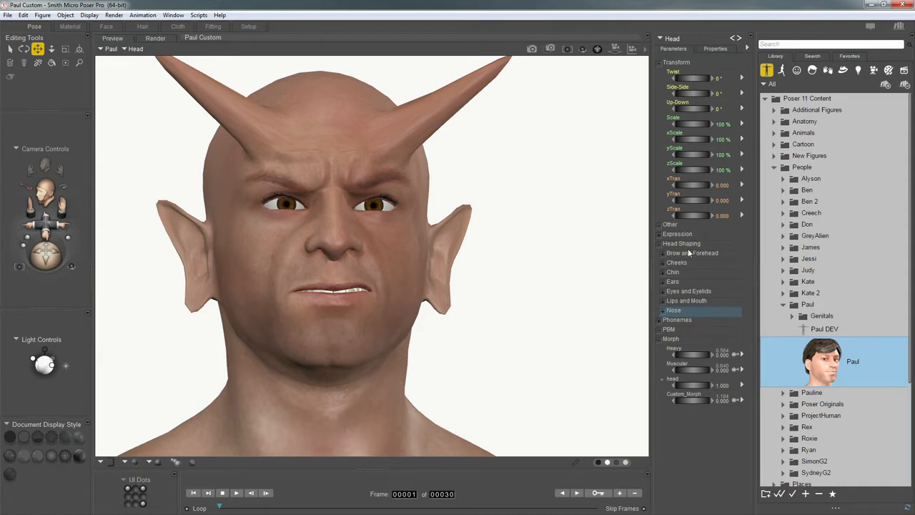
middle_drag(586, 309, 549, 319)
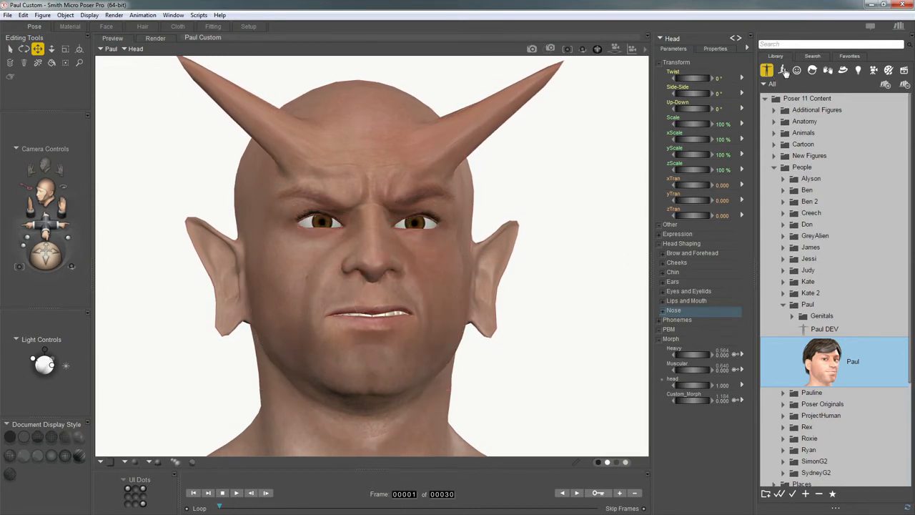
- From Paul's Face Controls in the People poses, try the chin's jaw handle and apply Control Handles Edge Display
click(783, 71)
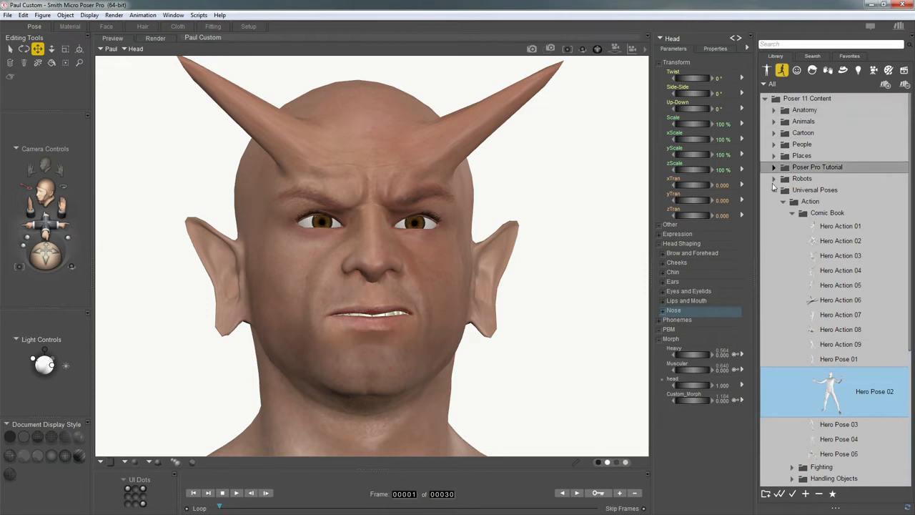
click(773, 145)
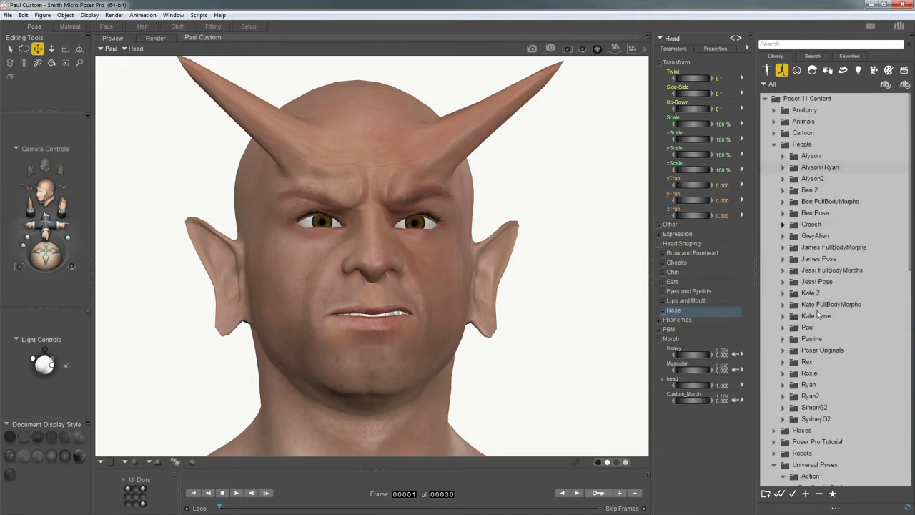
click(784, 328)
click(792, 339)
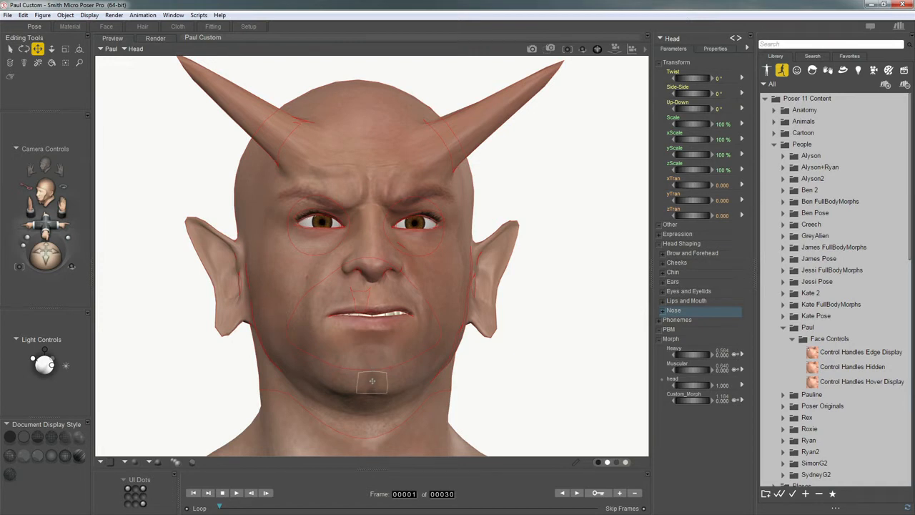
drag(371, 381, 369, 418)
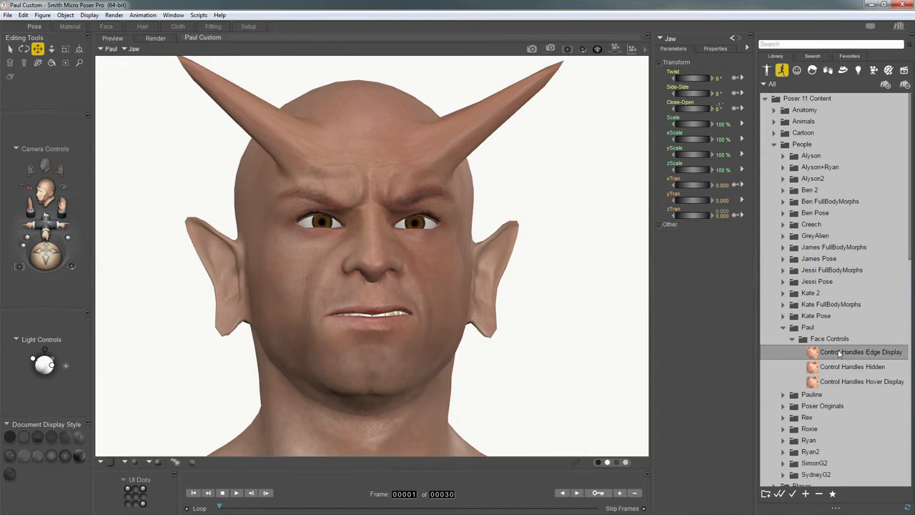
click(834, 355)
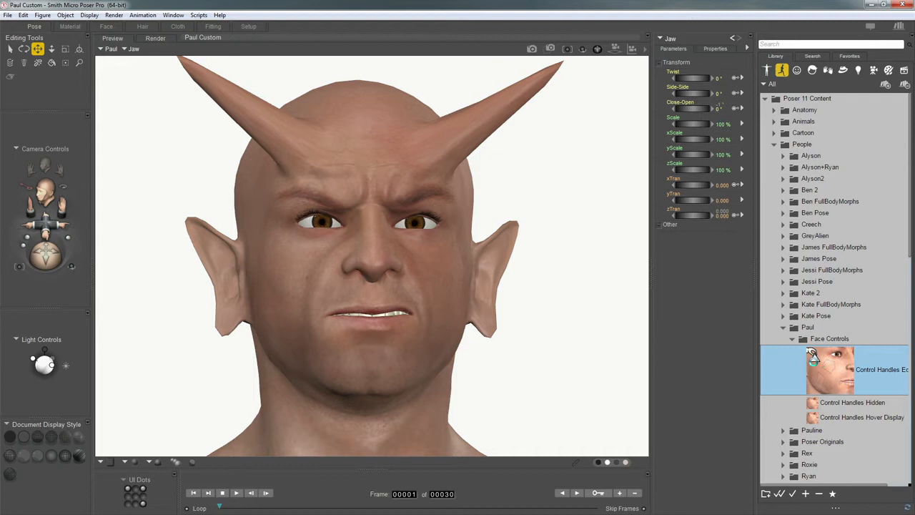
double_click(812, 357)
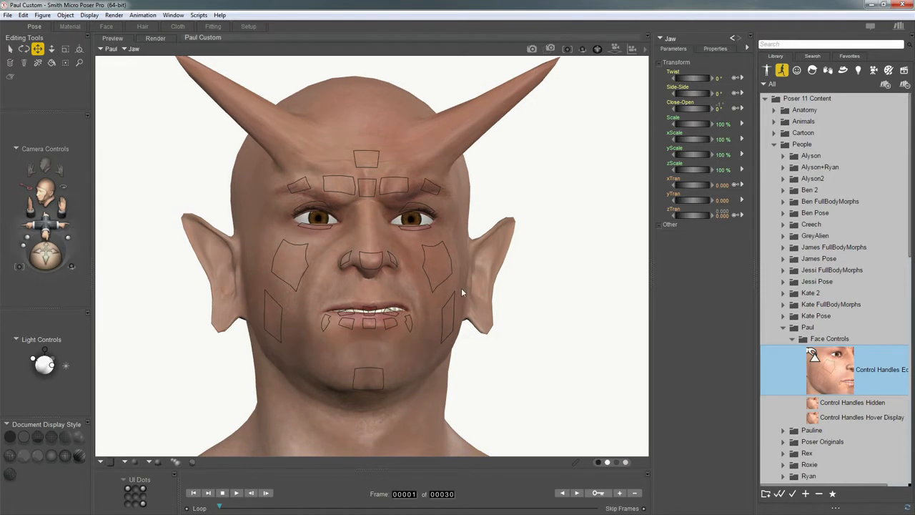
- Flare and lift both nostrils by reshaping them with the left and right nostril face control handles
scroll(465, 322, up, 2)
scroll(459, 331, up, 3)
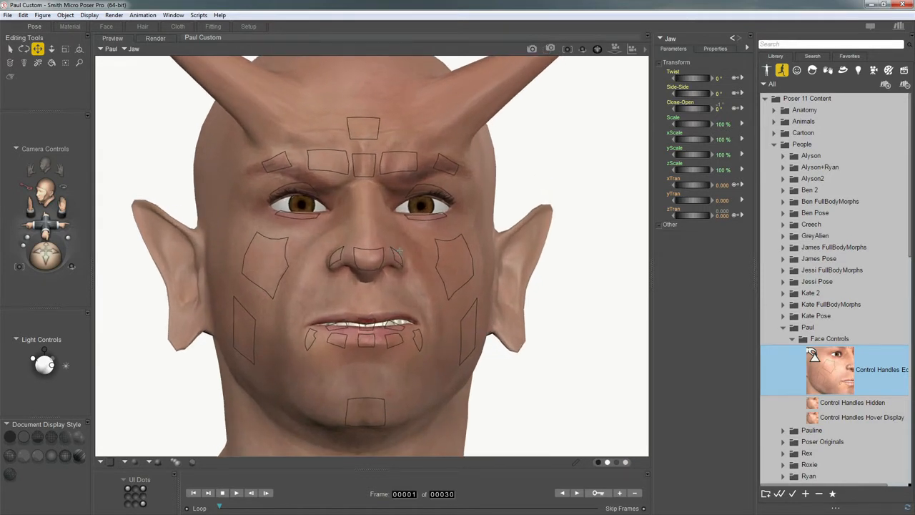
click(405, 245)
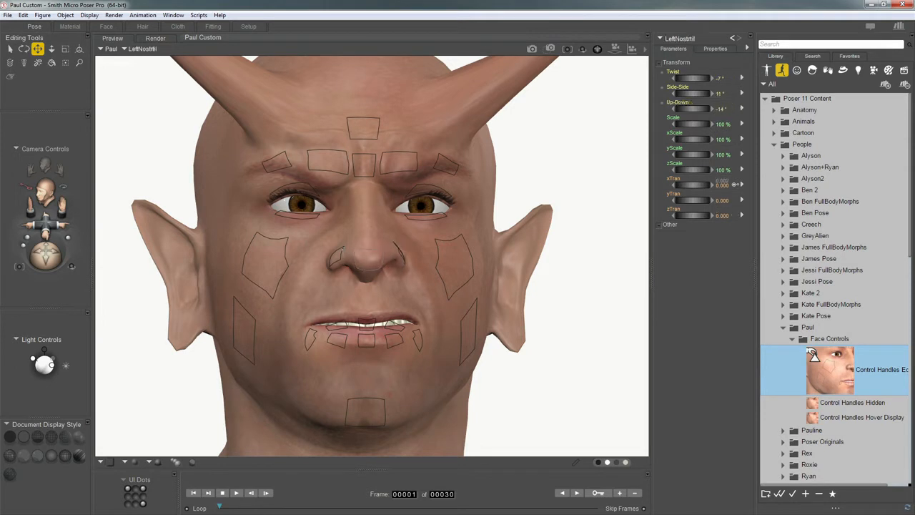
drag(326, 244, 328, 230)
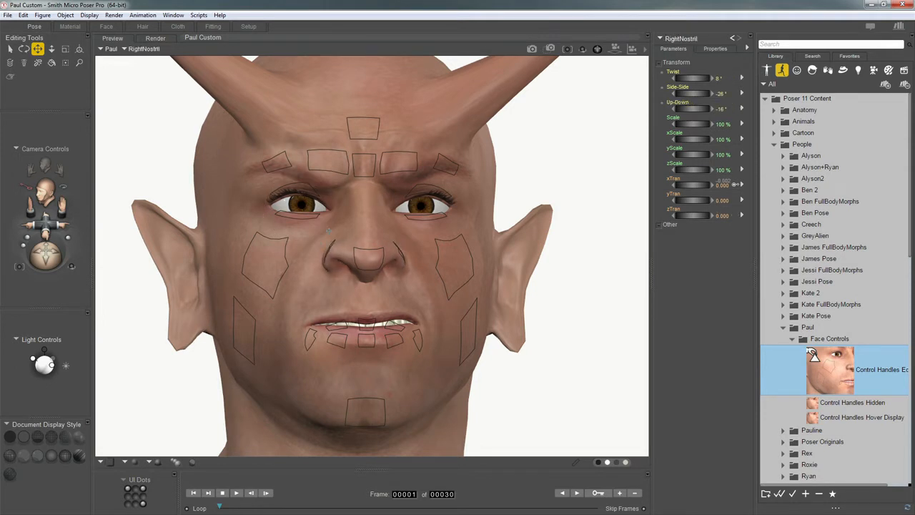
click(411, 251)
- Reshape the nose tip with zTran 0.036 and yTran -0.002, and flare both nostrils further
middle_drag(396, 277, 536, 297)
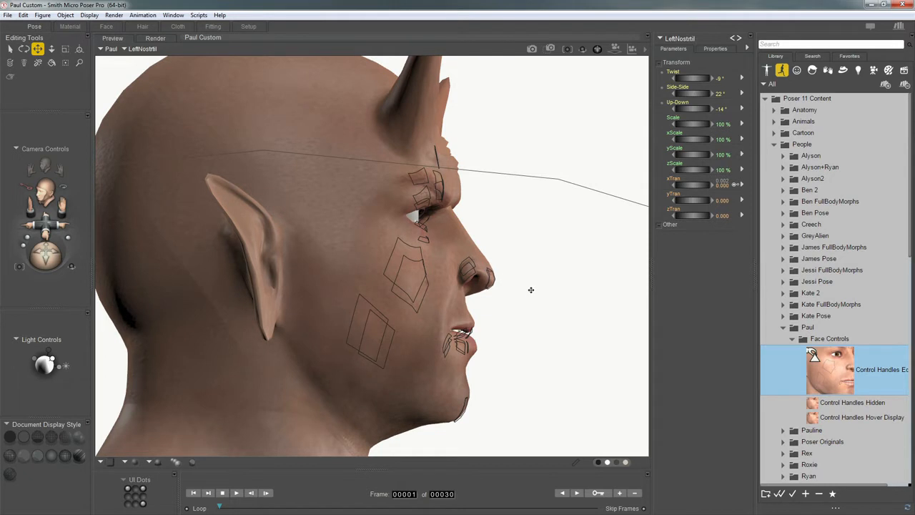
click(513, 288)
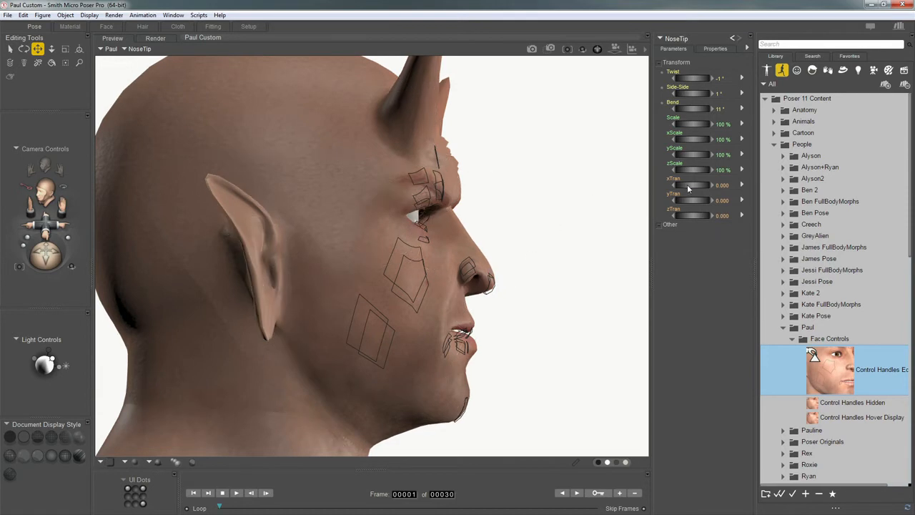
mouse_move(686, 213)
mouse_down()
mouse_move(707, 220)
mouse_move(689, 203)
mouse_up()
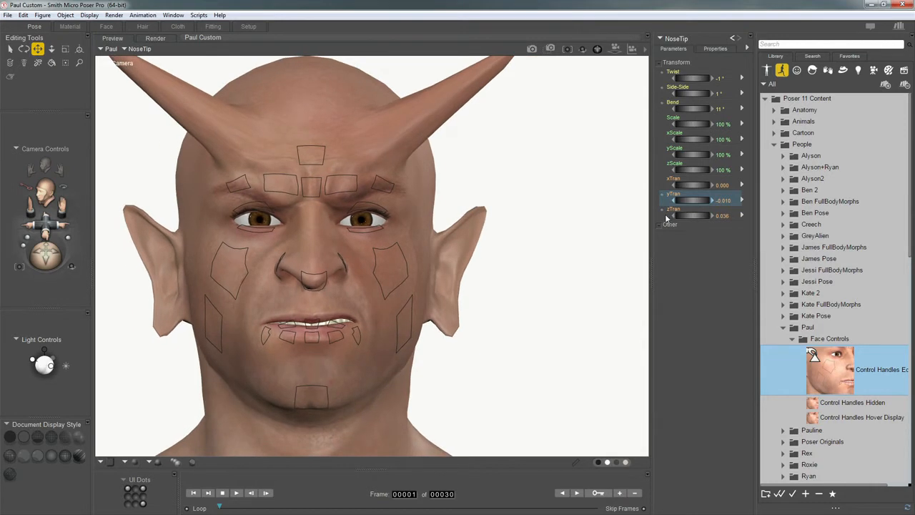
drag(687, 204, 701, 205)
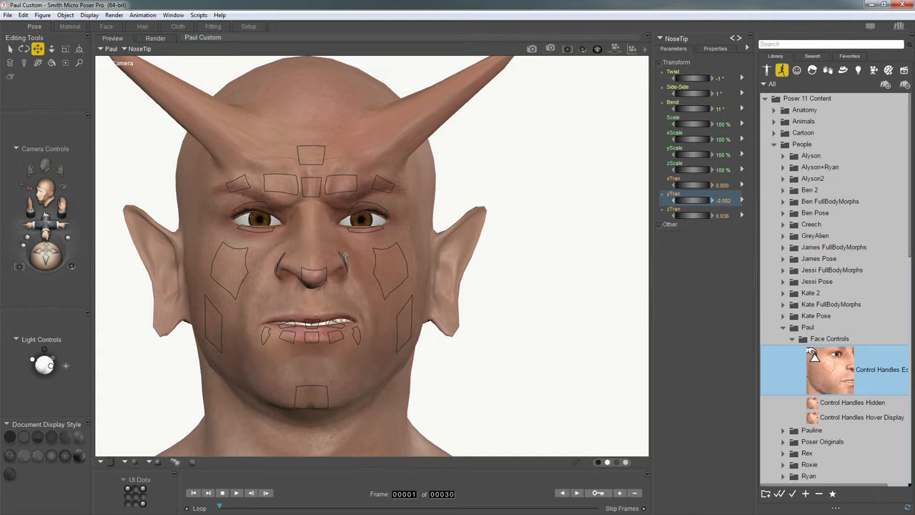
click(342, 258)
click(277, 256)
- Raise the left and right upper lip handles to bare the teeth, and nudge the center lower lip handle
middle_drag(498, 333, 457, 357)
scroll(469, 352, up, 3)
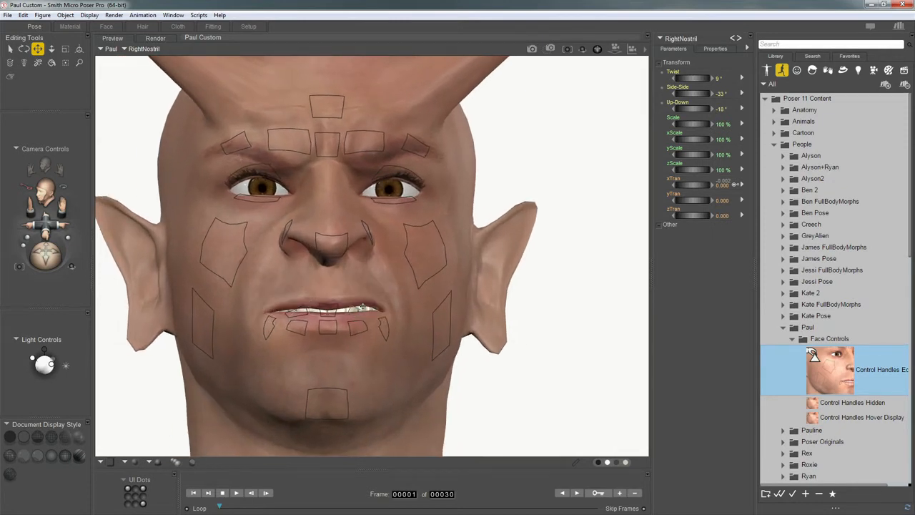
click(364, 302)
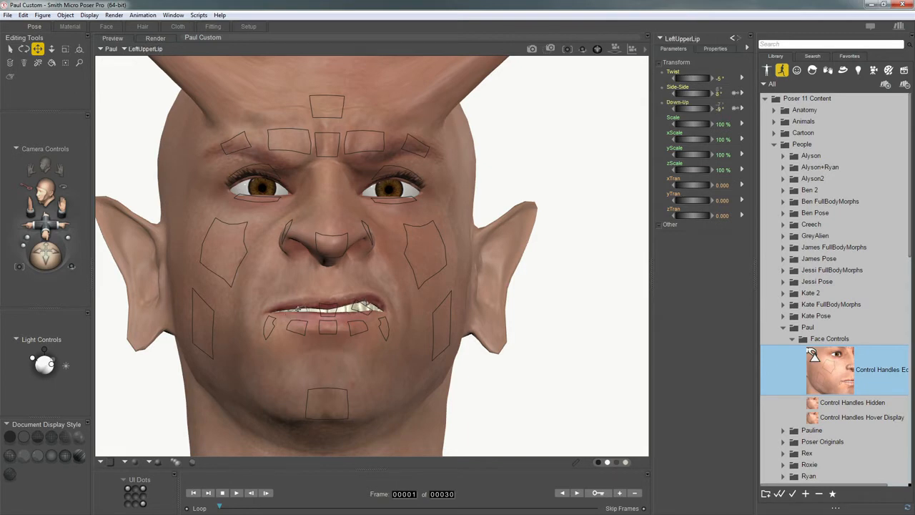
click(295, 300)
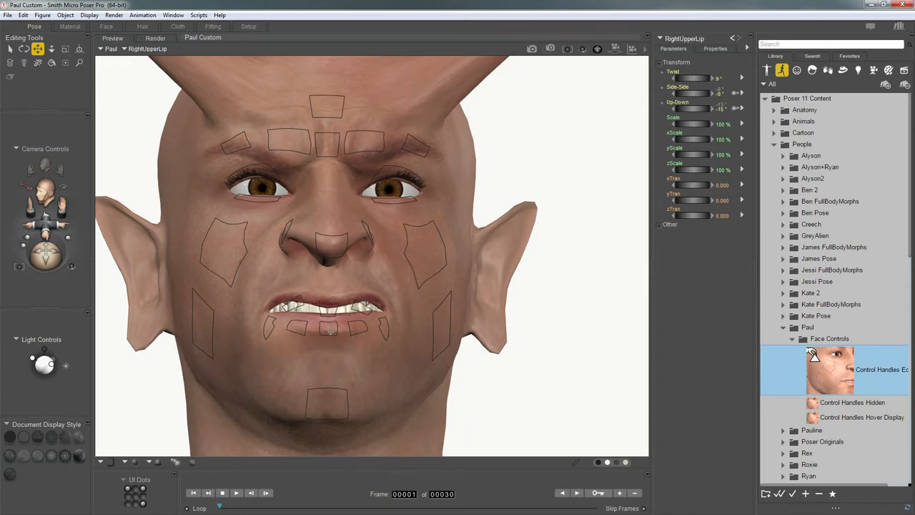
mouse_move(329, 331)
mouse_down()
mouse_move(330, 343)
mouse_move(329, 332)
mouse_up()
- Thicken the lips by scaling CenterLowerLip to 116%, CenterUpperLip to 128% and LeftUpperLip to 136%, and enlarging RightUpperLip
middle_drag(329, 332, 377, 354)
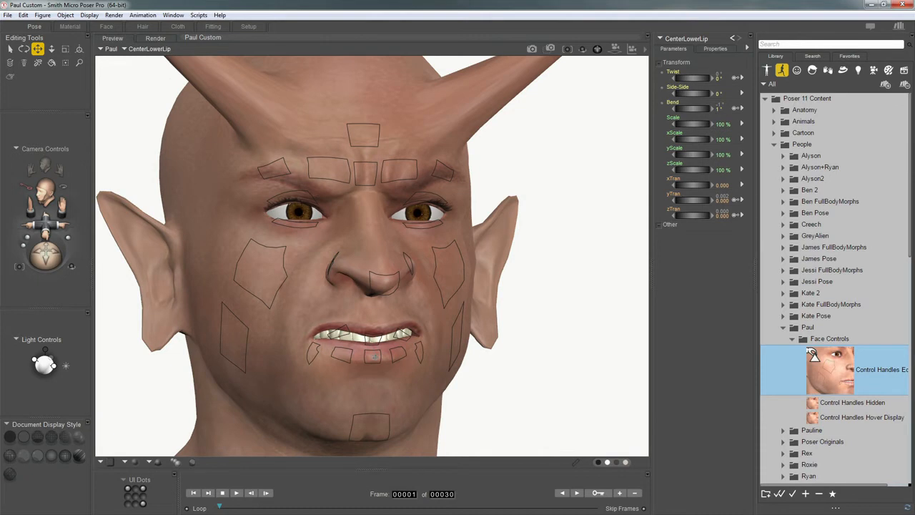
drag(688, 123, 709, 125)
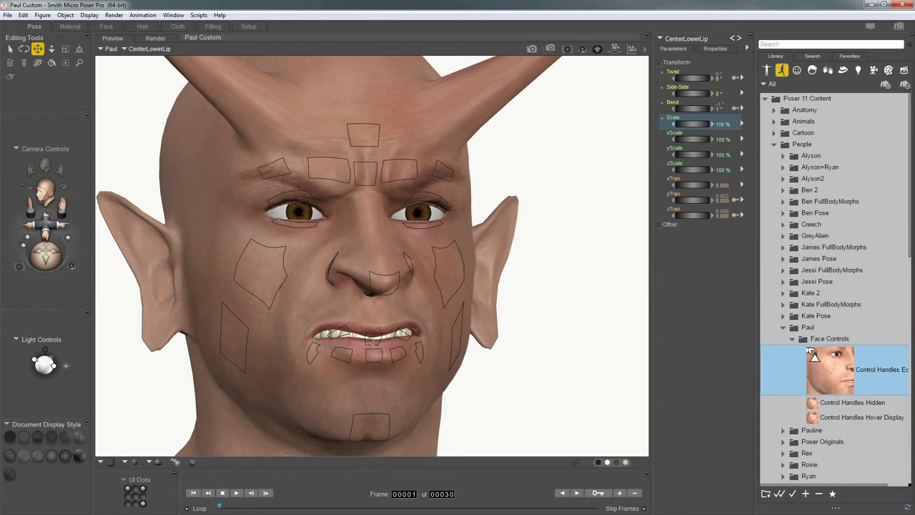
click(375, 336)
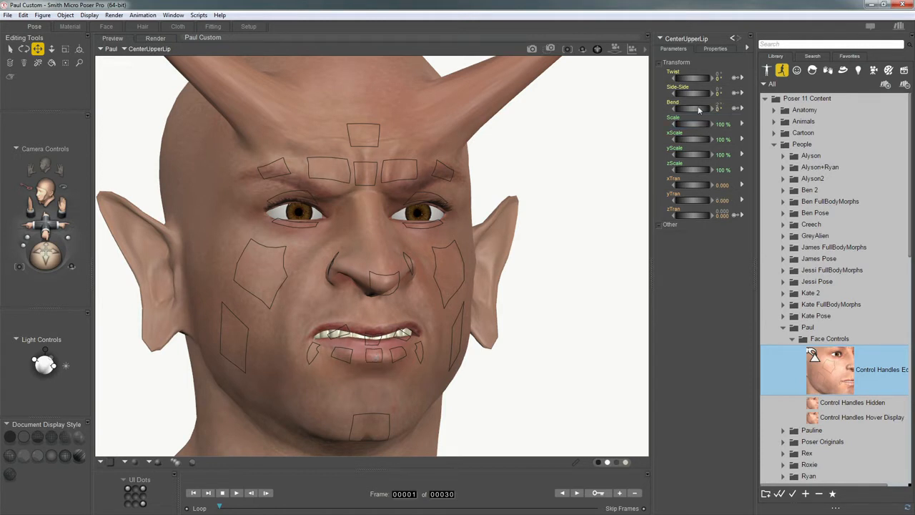
drag(691, 128, 721, 127)
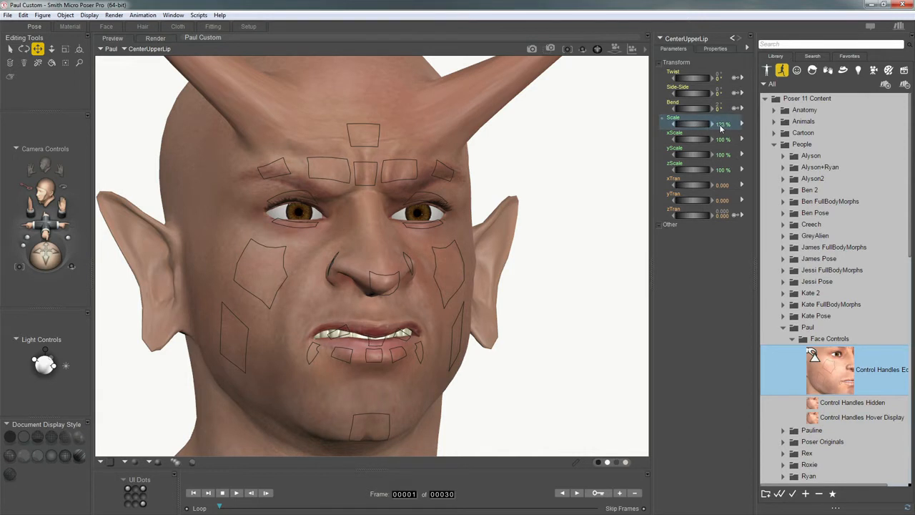
click(342, 334)
drag(690, 127, 722, 126)
click(405, 334)
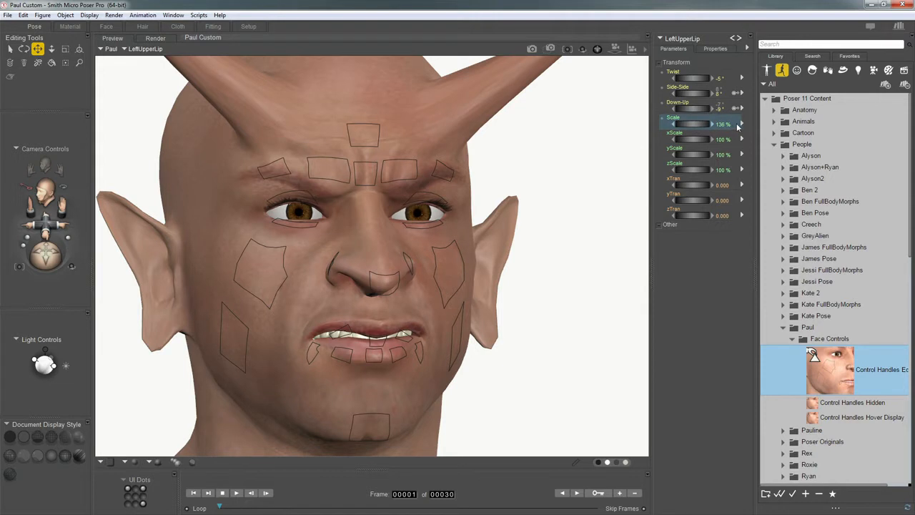
- Adjust the center upper lip handle in profile and pull the left upper lip higher for an uneven snarl
middle_drag(536, 378, 562, 329)
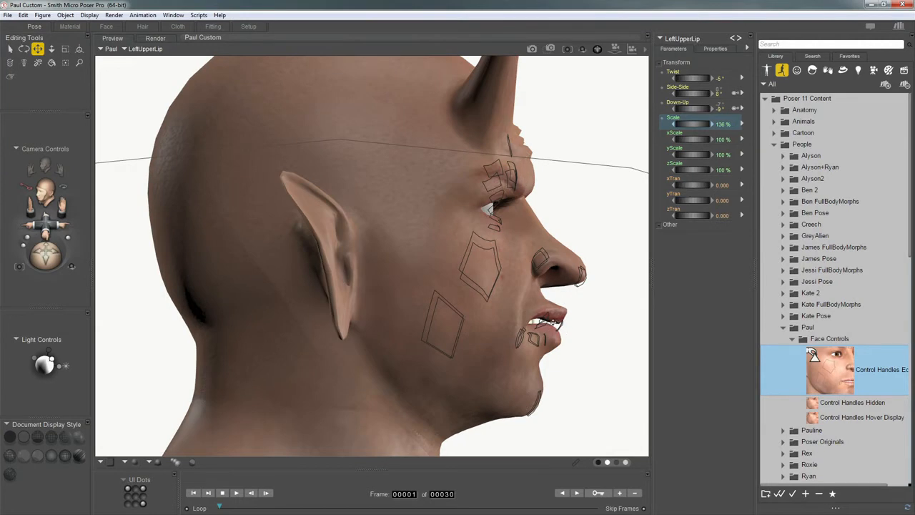
click(554, 322)
middle_drag(553, 324, 539, 338)
scroll(539, 340, up, 5)
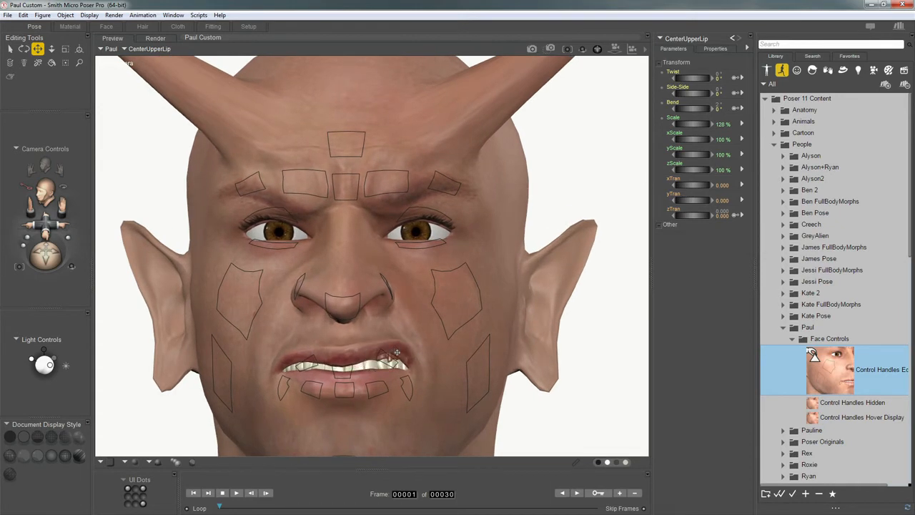
click(391, 357)
- Refine the angry look by adjusting the brow center, inner brow and left upper cheek handles
scroll(380, 390, down, 3)
scroll(380, 389, down, 3)
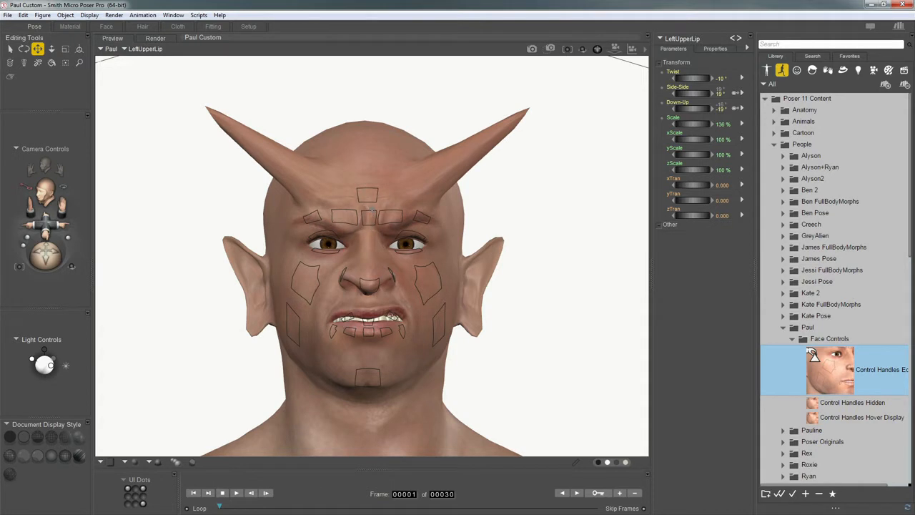
click(368, 217)
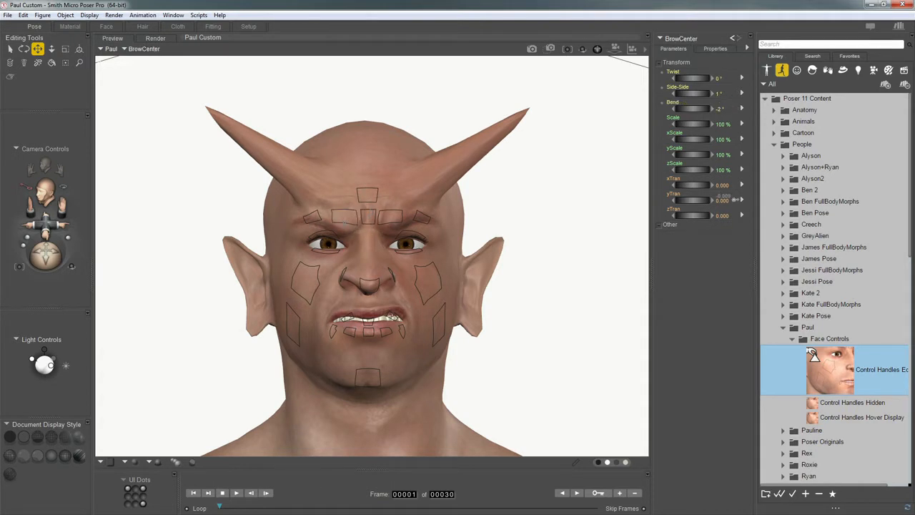
click(344, 225)
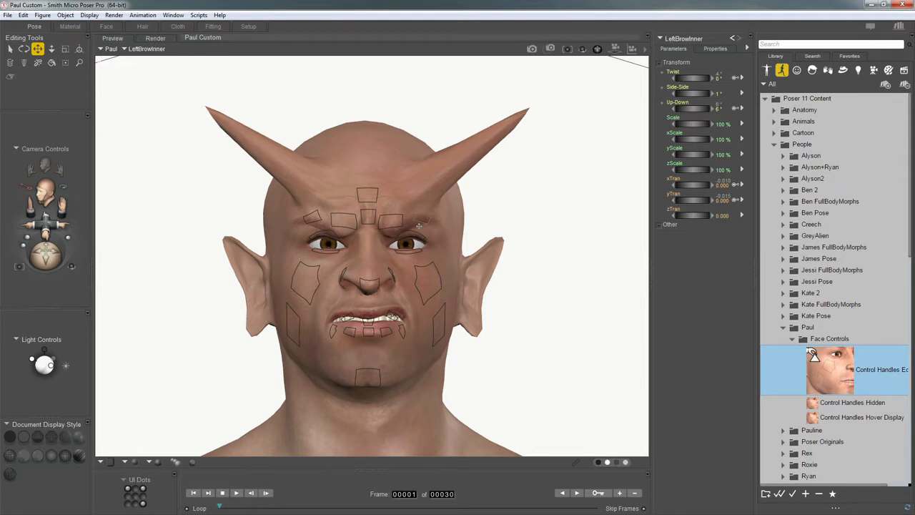
click(428, 281)
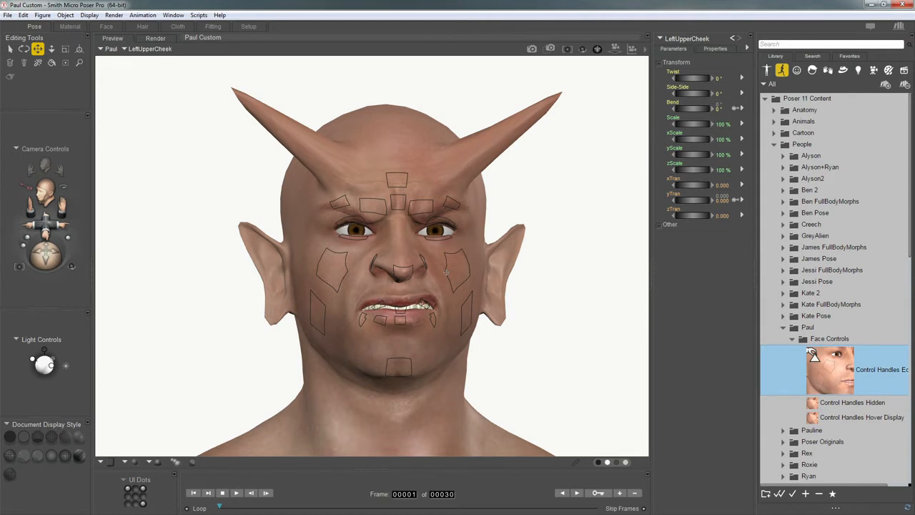
- Apply Control Handles Hover Display from Paul's Face Controls poses to hide the handle outlines
click(850, 419)
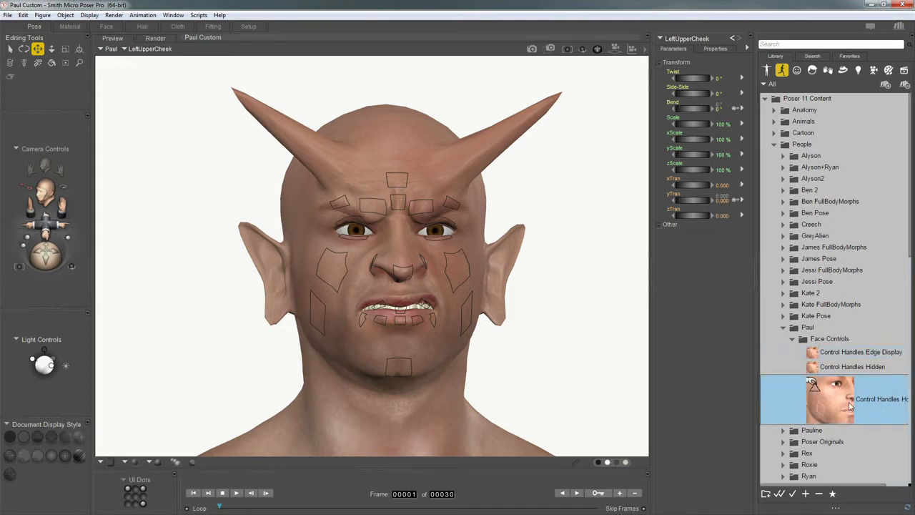
double_click(856, 412)
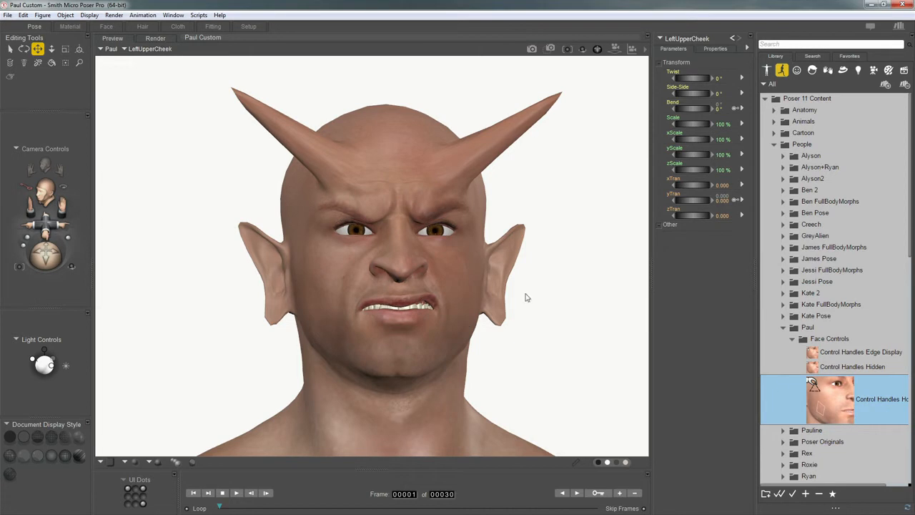
- Open the Head material of the Paul figure in the Material Room
middle_drag(481, 377, 504, 386)
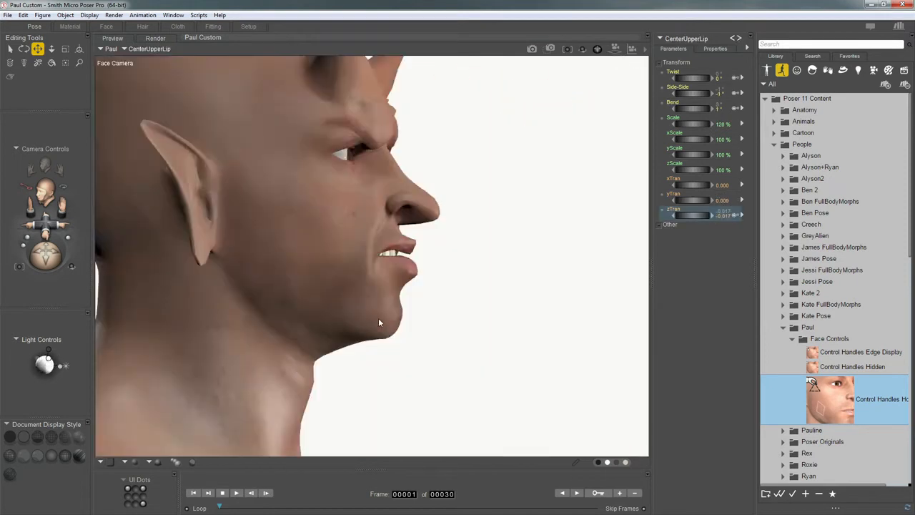
middle_drag(379, 322, 379, 322)
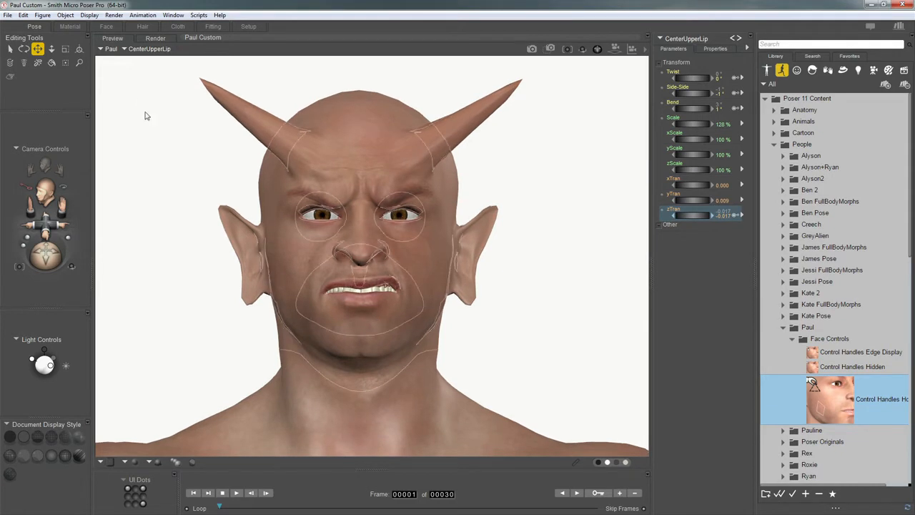
click(69, 26)
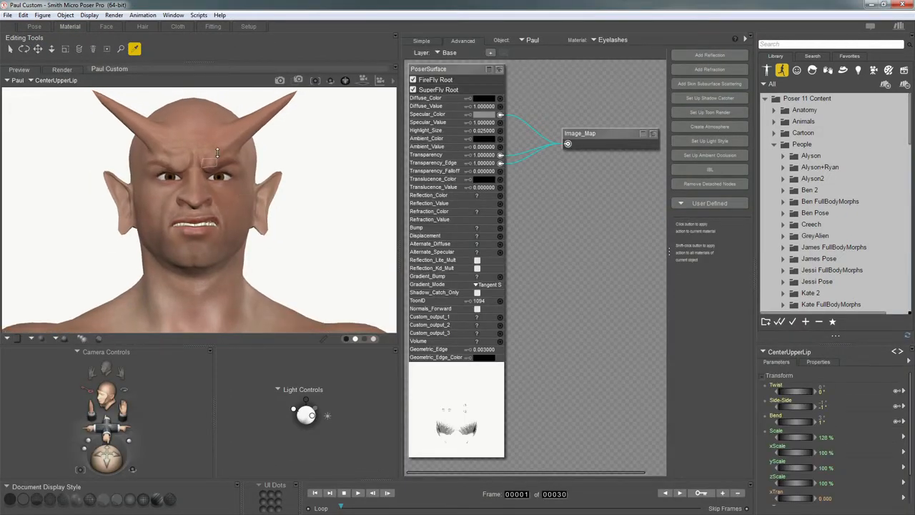
click(230, 209)
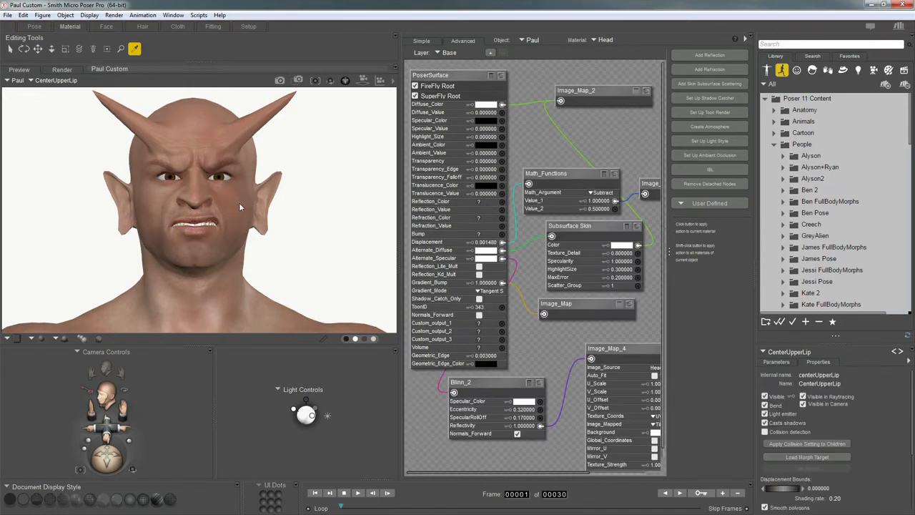
- Spread out the Image_Map_2, Math_Functions and Subsurface Skin nodes of the Head material for easier reading
drag(579, 91, 568, 83)
drag(569, 175, 558, 155)
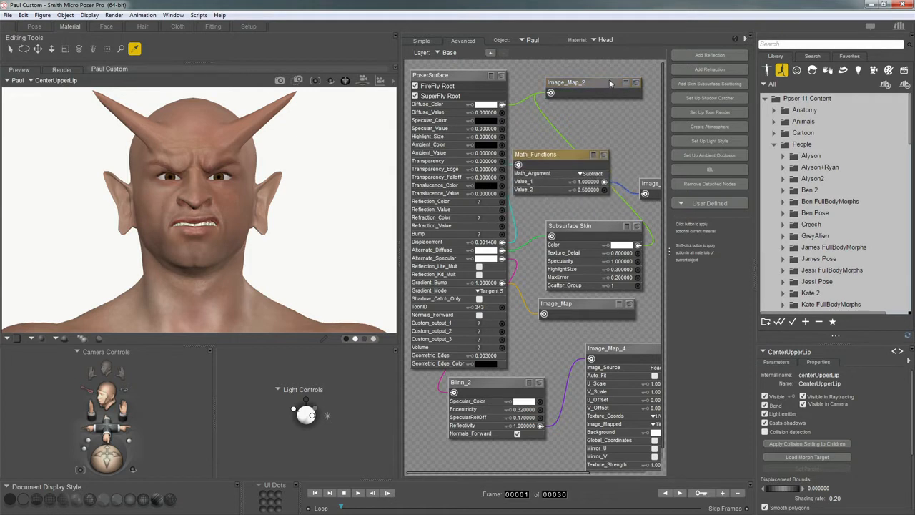
drag(604, 82, 636, 80)
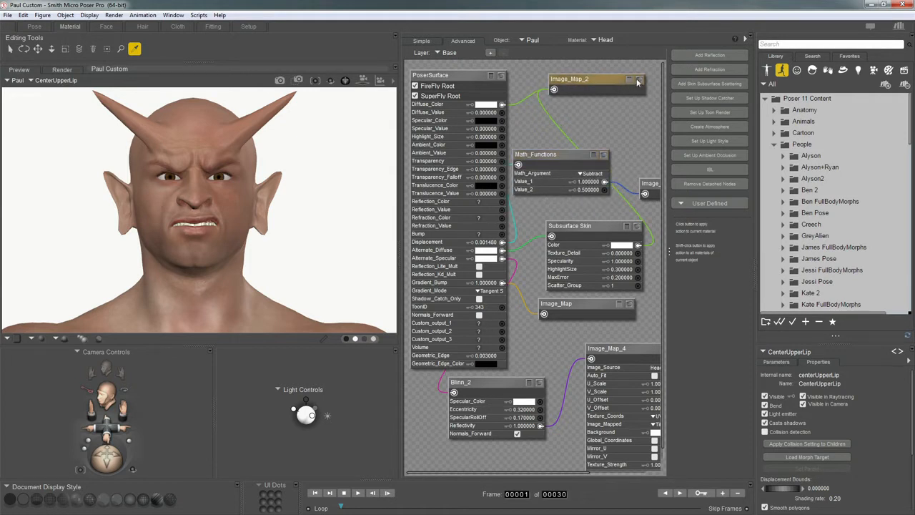
click(637, 82)
click(640, 81)
mouse_move(599, 225)
mouse_down()
mouse_move(576, 220)
mouse_move(586, 214)
mouse_up()
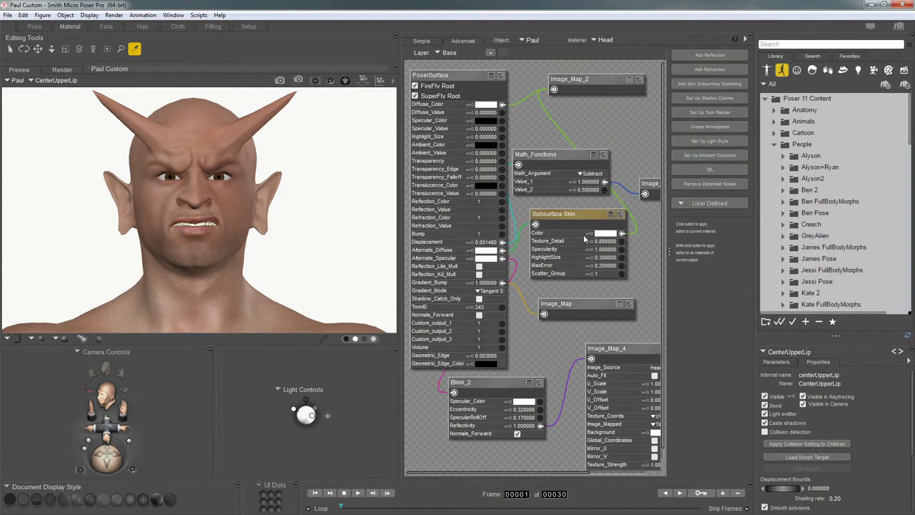
- Set the Head material's Alternate_Diffuse to bright red (RGB 244, 45, 0) and store that red as a custom color
click(486, 250)
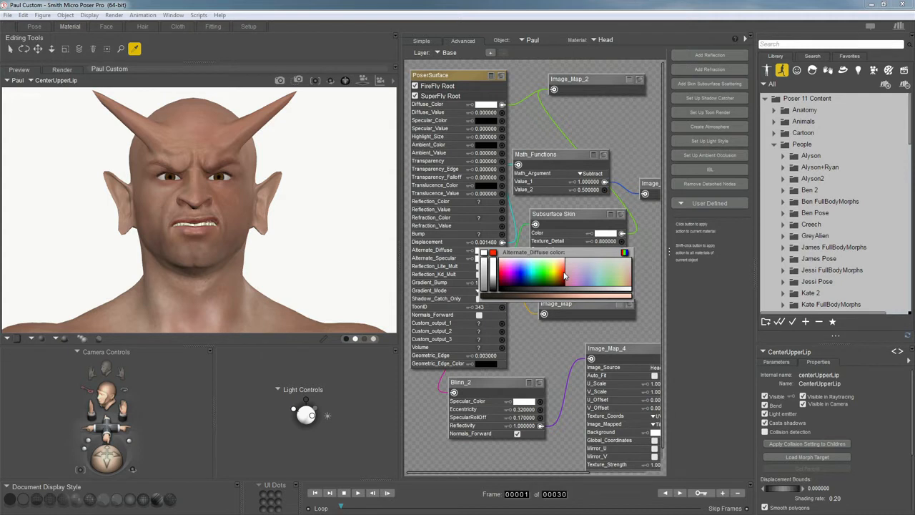
click(564, 277)
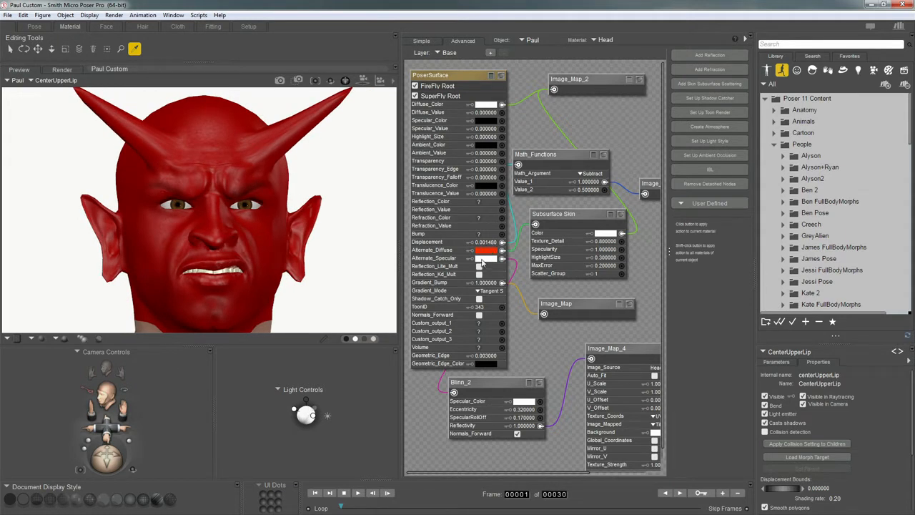
key(ctrl+m)
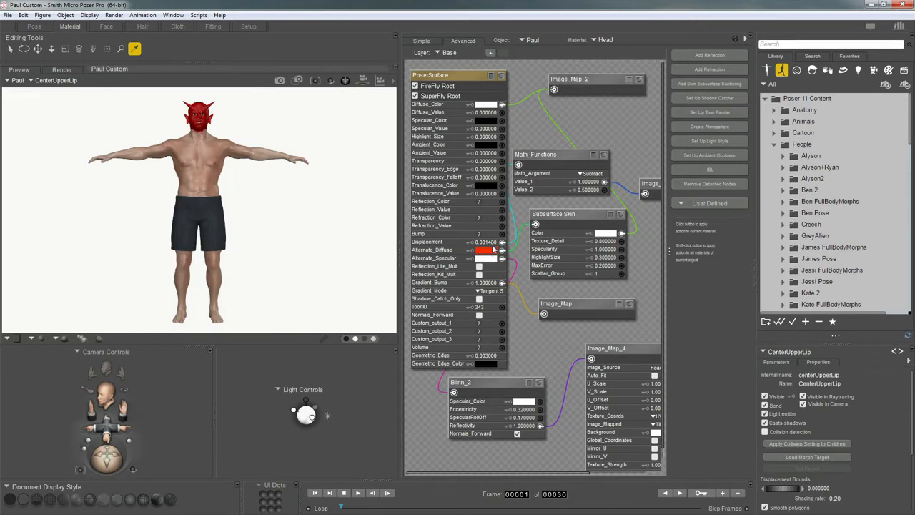
click(490, 256)
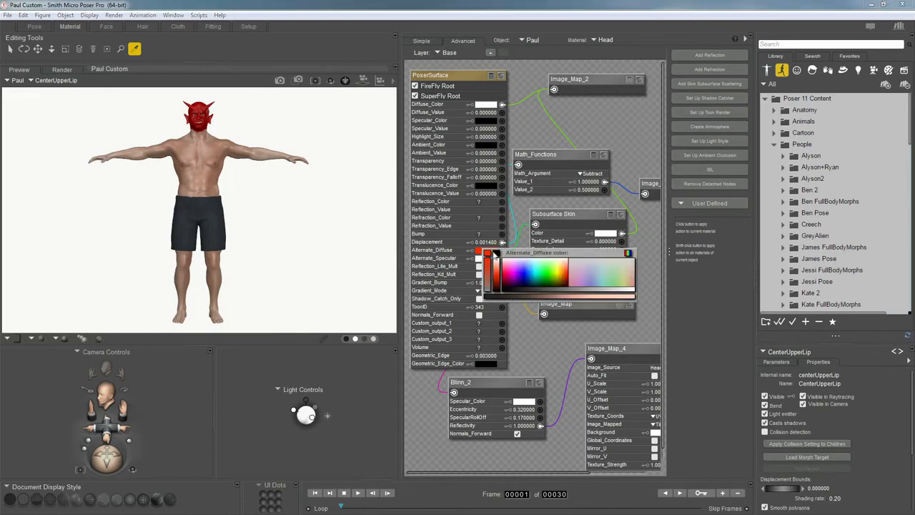
click(628, 255)
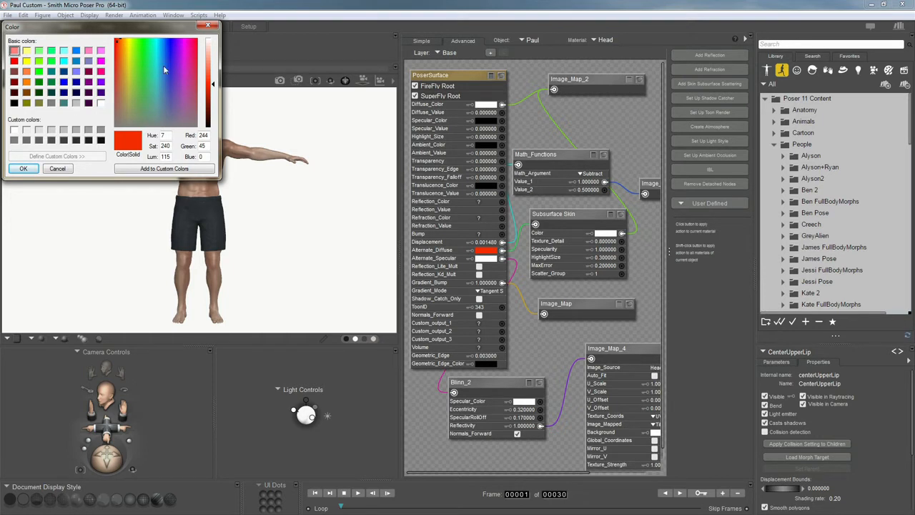
click(182, 175)
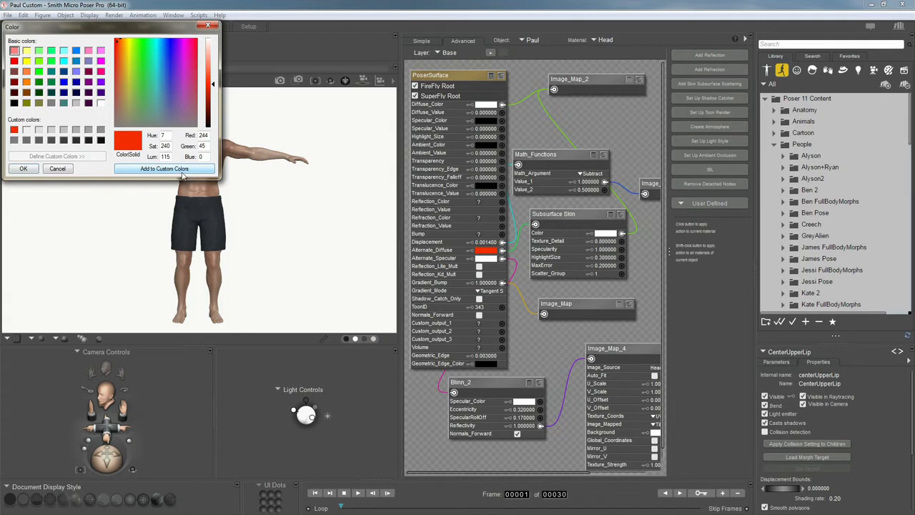
click(25, 169)
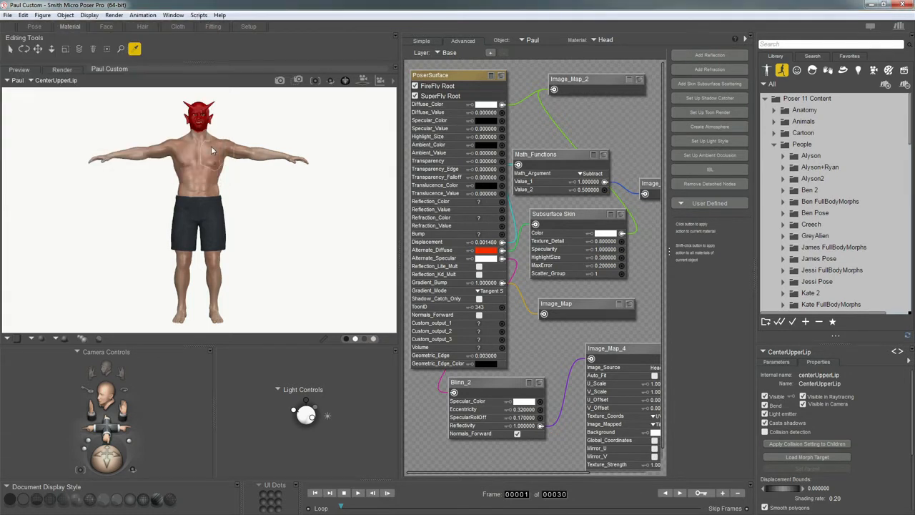
- Set the Torso material's Alternate_Diffuse to the stored custom red, moving its Subsurface Skin node closer
click(212, 148)
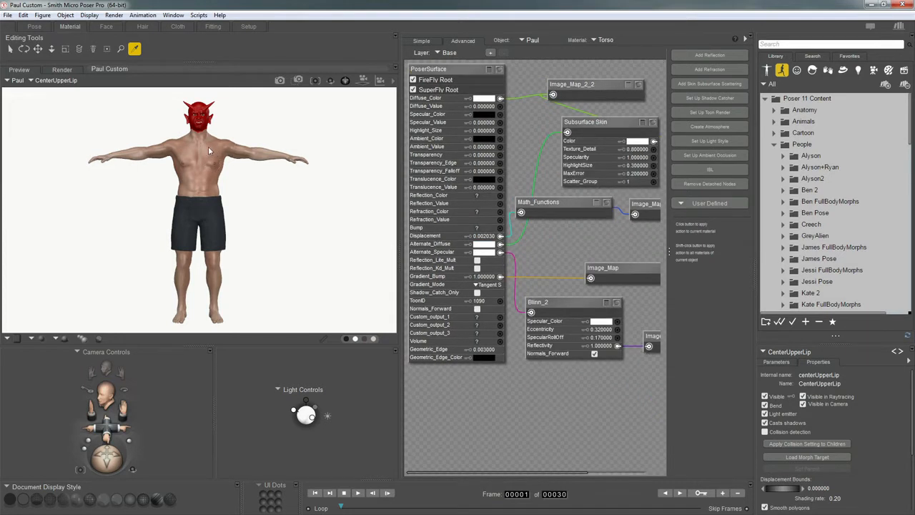
drag(608, 122, 570, 118)
click(489, 244)
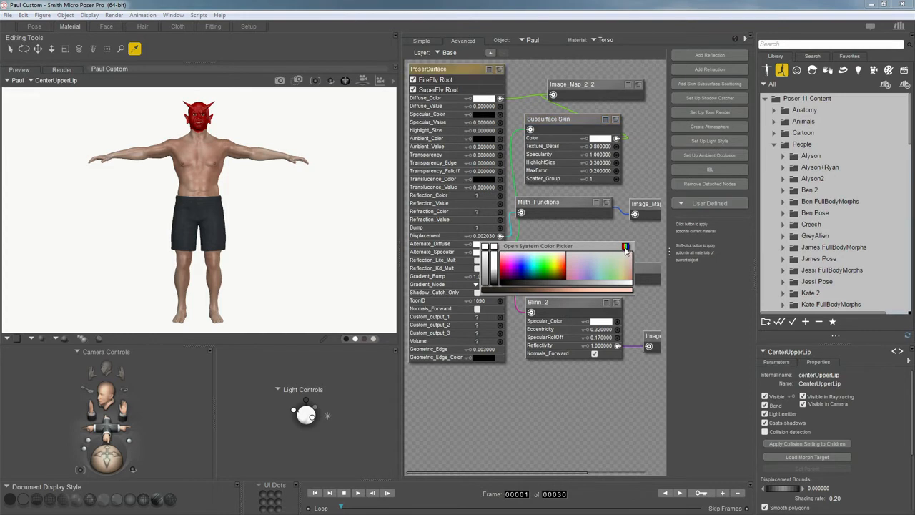
click(625, 247)
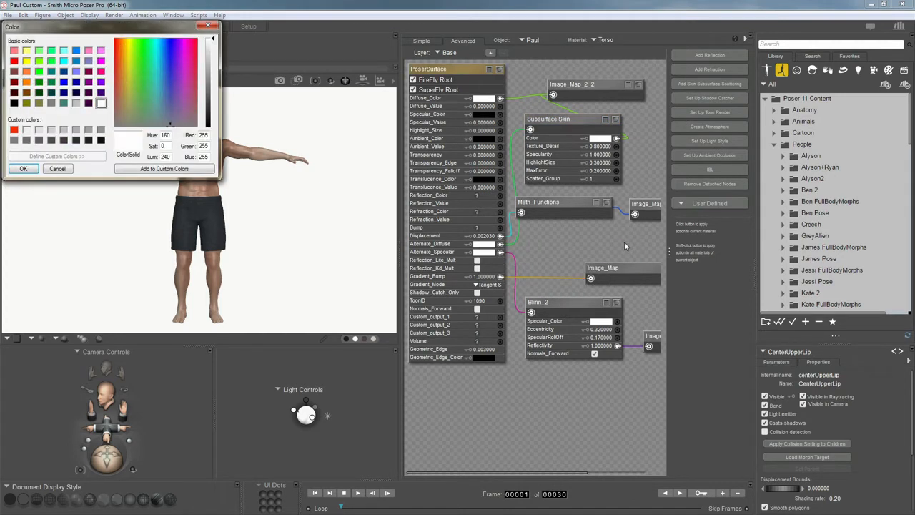
click(14, 130)
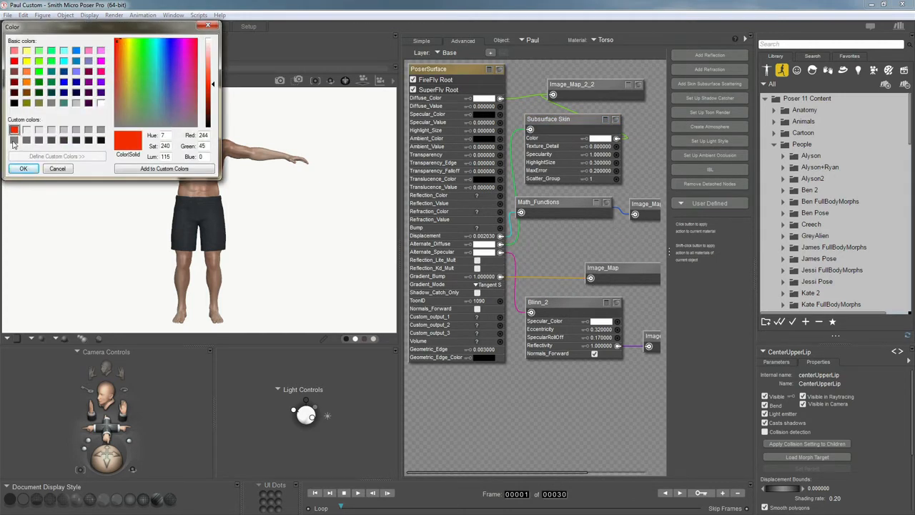
click(24, 169)
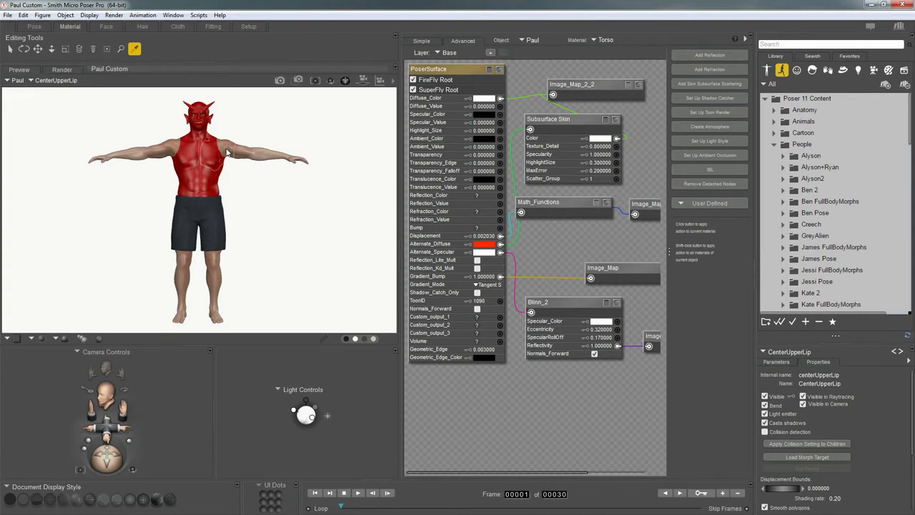
- Set the Arms material's Alternate_Diffuse to the stored custom red
click(244, 158)
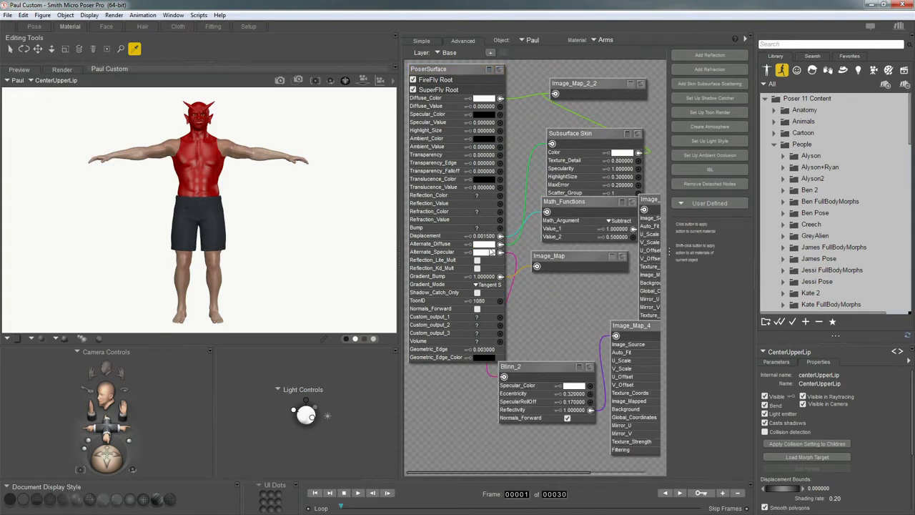
click(488, 247)
click(628, 250)
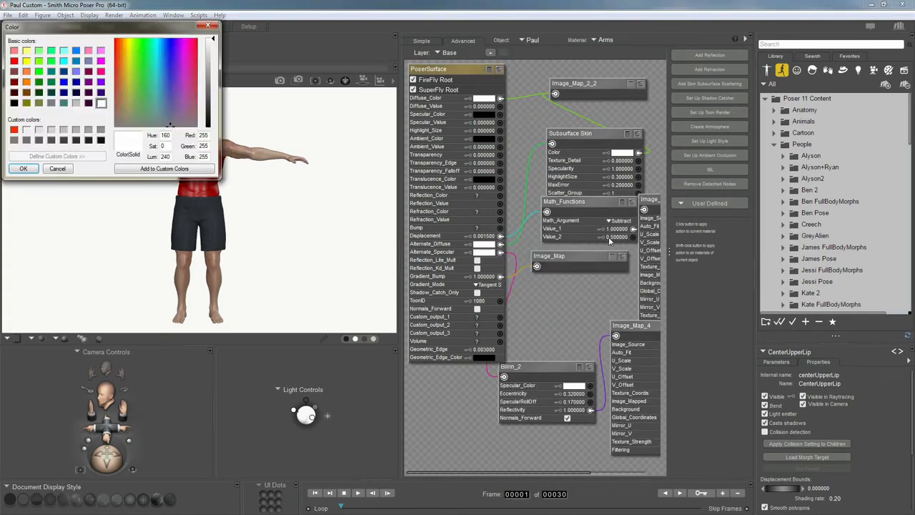
click(14, 129)
click(23, 168)
- Set the Legs material's Alternate_Diffuse to the stored custom red
click(223, 286)
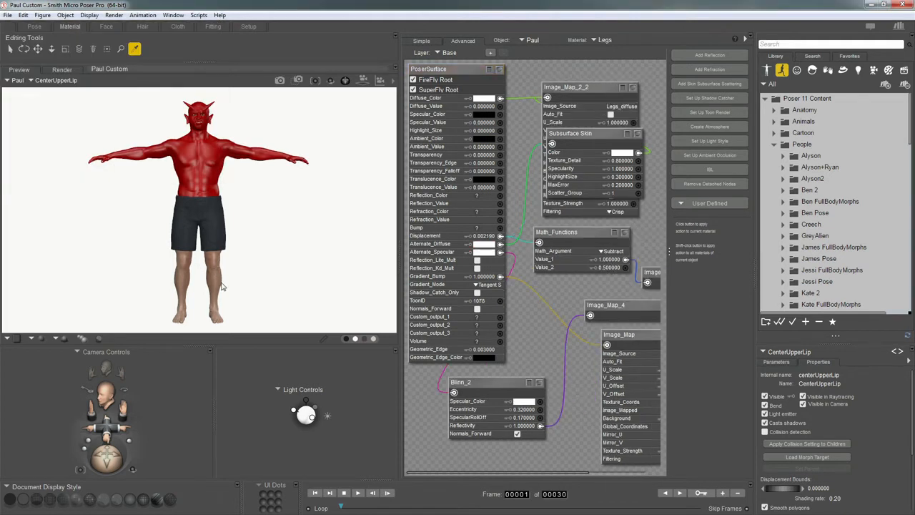
click(499, 248)
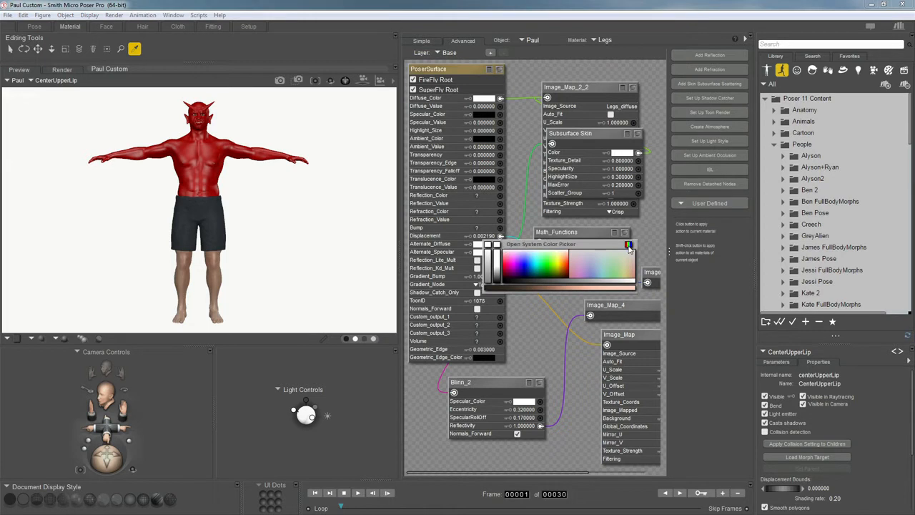
click(611, 243)
click(15, 129)
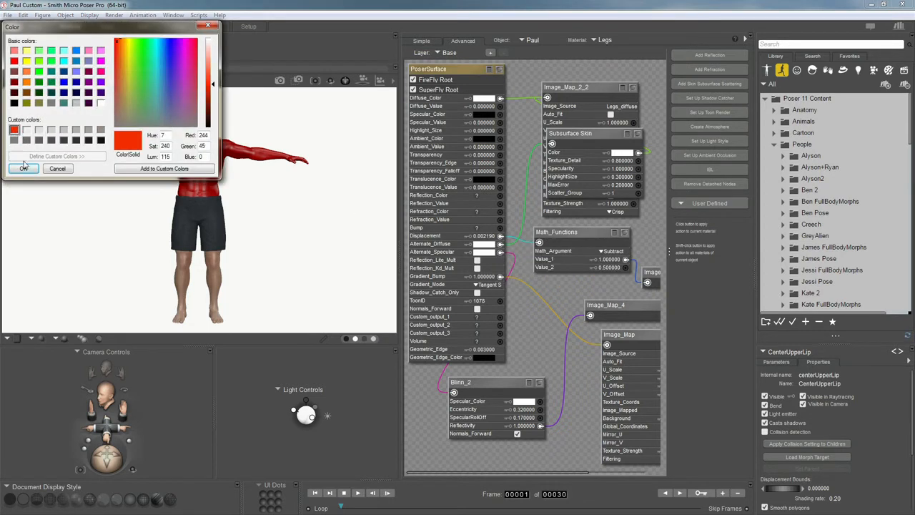
click(24, 167)
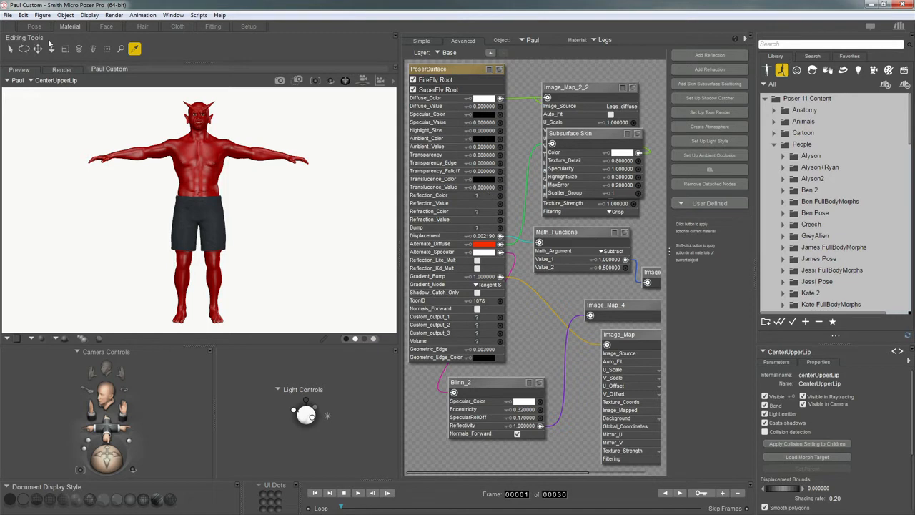
- Fit the PaulJeanShorts Waist to the body in the Pose Room with Scale 93% and zScale 112%
click(34, 27)
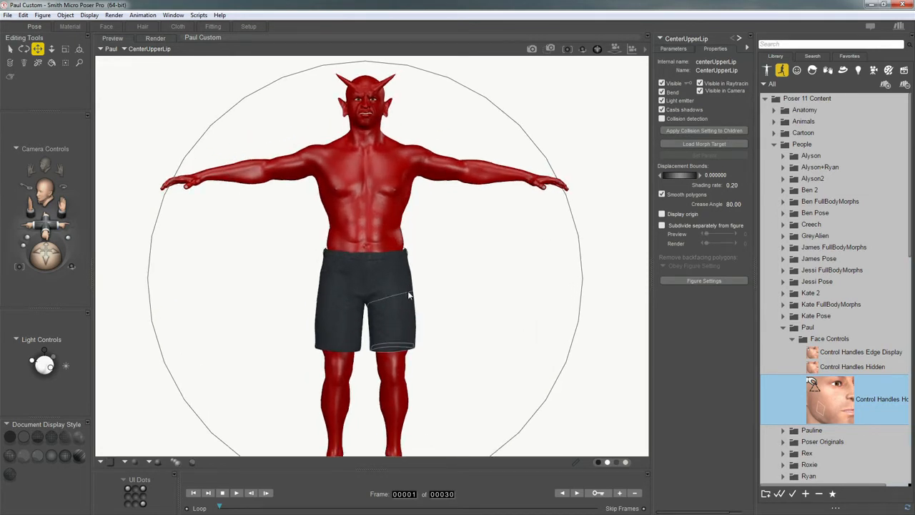
click(399, 259)
click(679, 49)
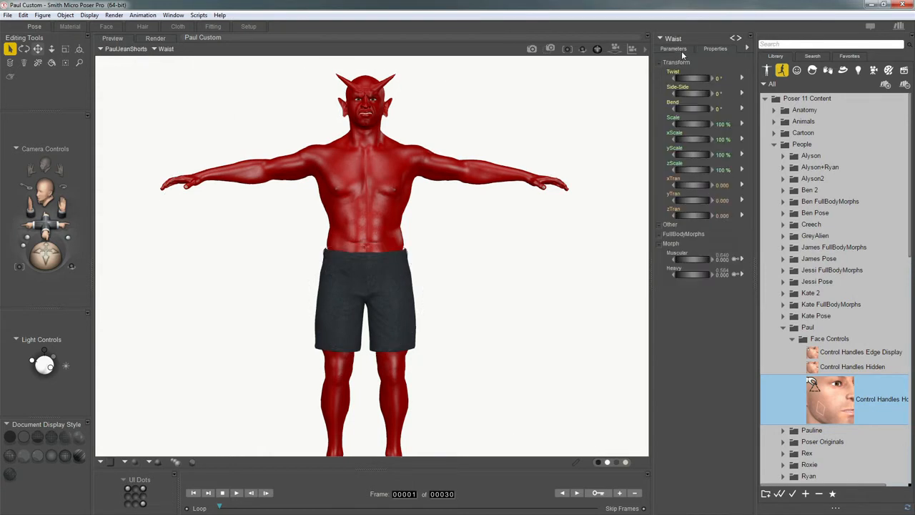
drag(691, 121, 683, 123)
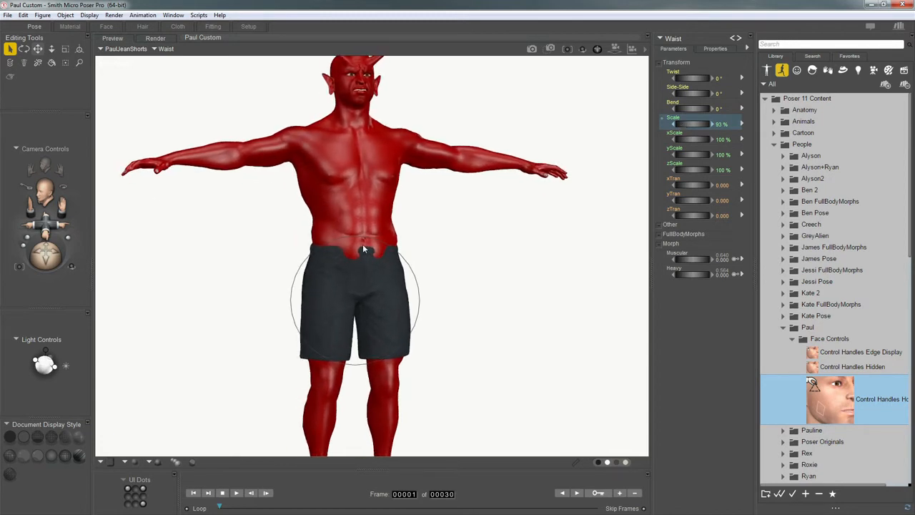
click(688, 170)
drag(686, 172, 692, 172)
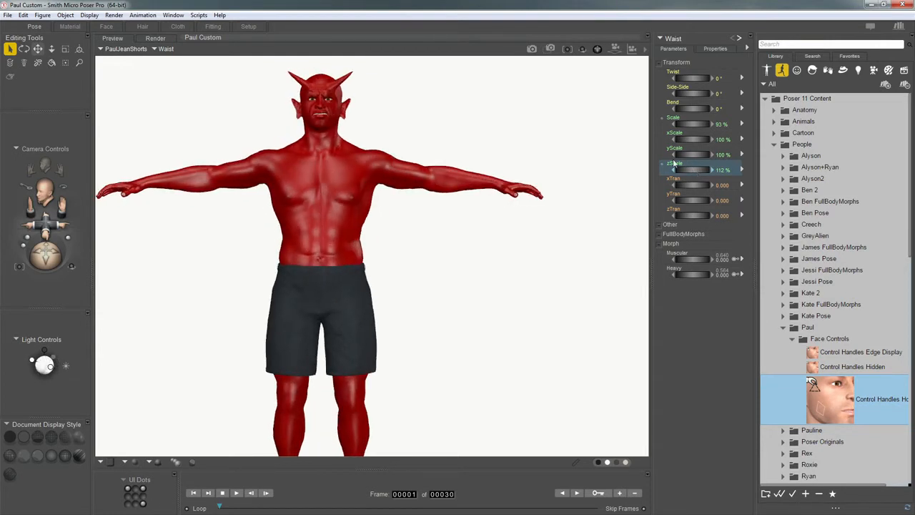
- Set the Shorts material's Alternate_Diffuse to near-black in the Material Room, moving its Fresnel_Blend node aside
click(70, 27)
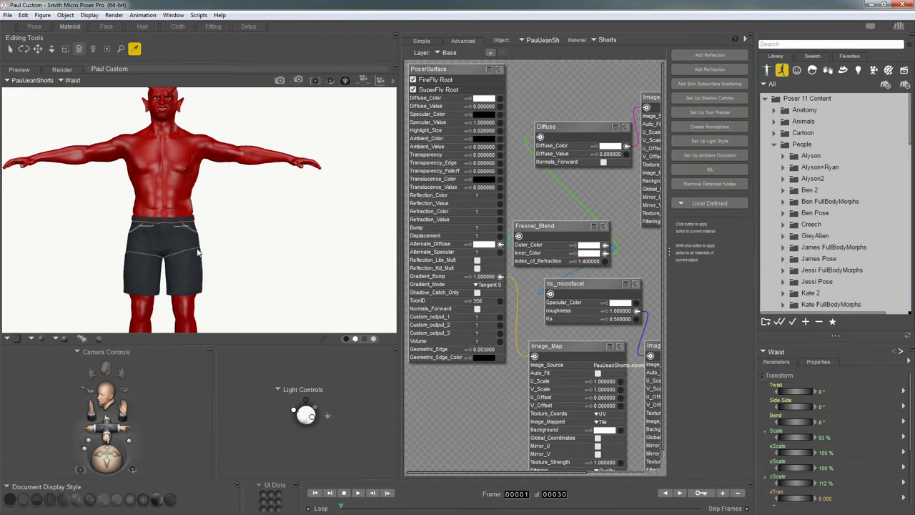
drag(544, 227, 560, 206)
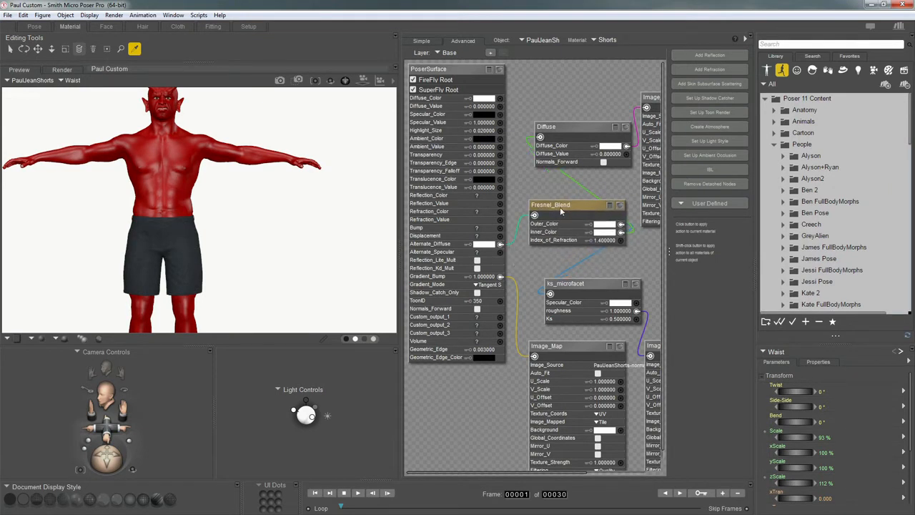
click(486, 244)
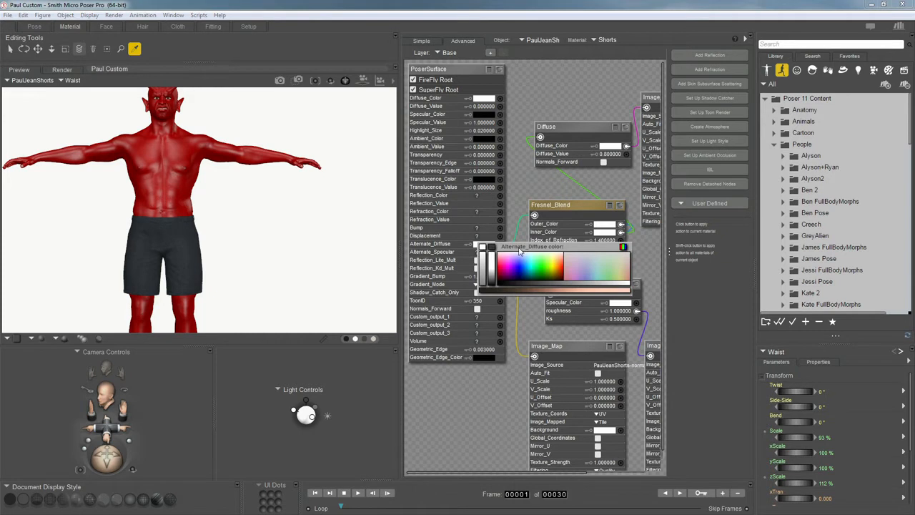
click(507, 282)
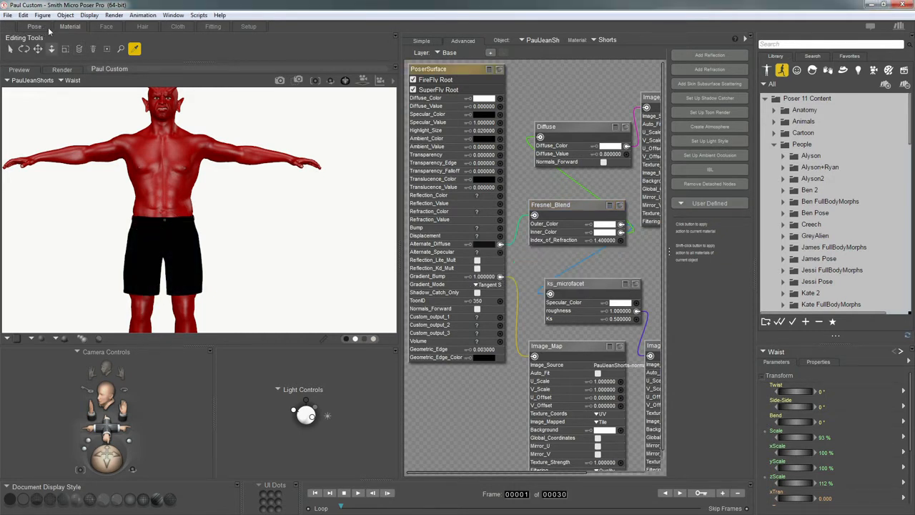
- Set the Diffuse_Color of the shorts' Button material to a dark shade
click(164, 225)
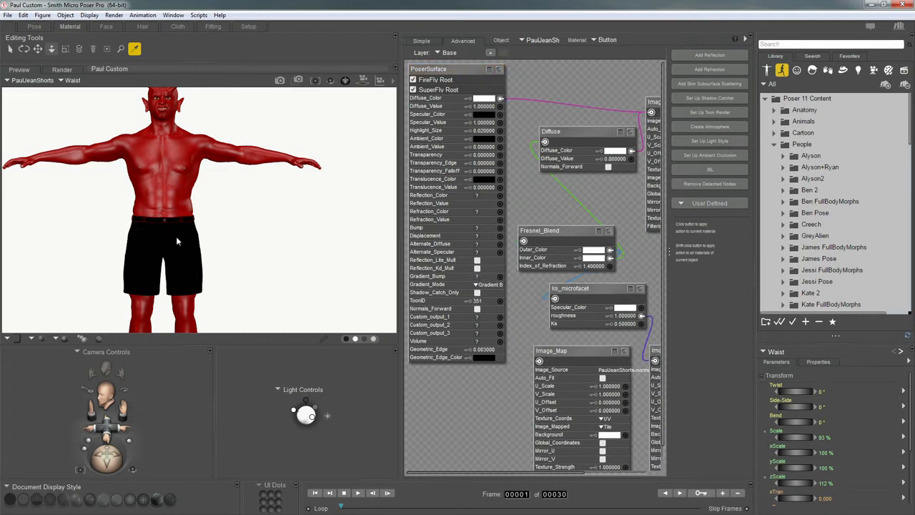
click(485, 100)
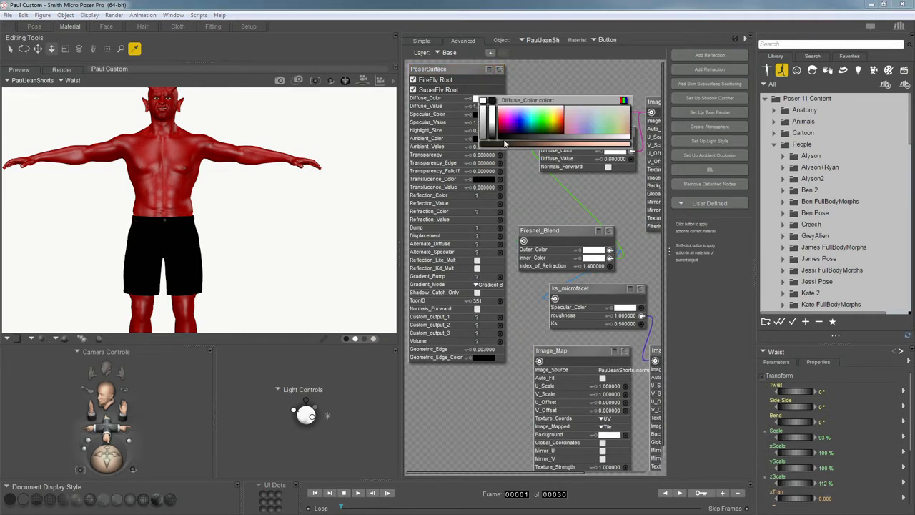
click(508, 139)
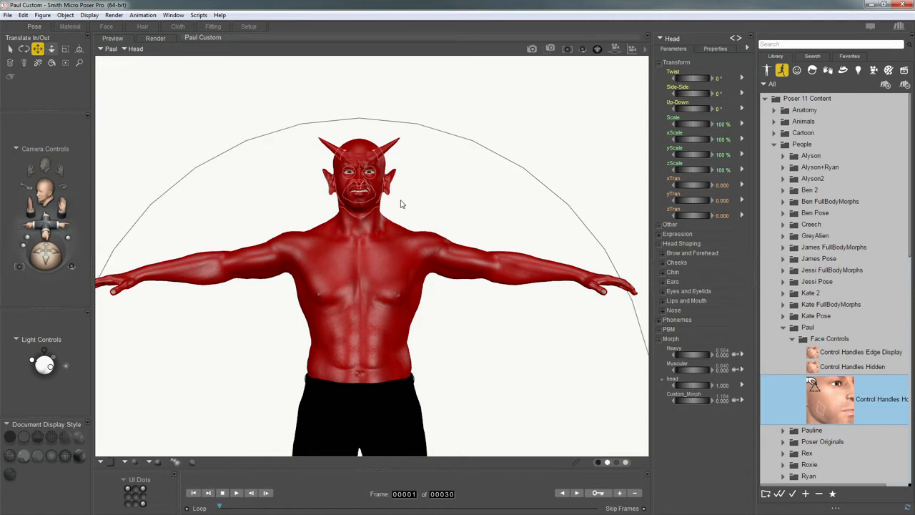
- Create a hair growth group named Devil_Hair on the head in the Hair Room
click(143, 27)
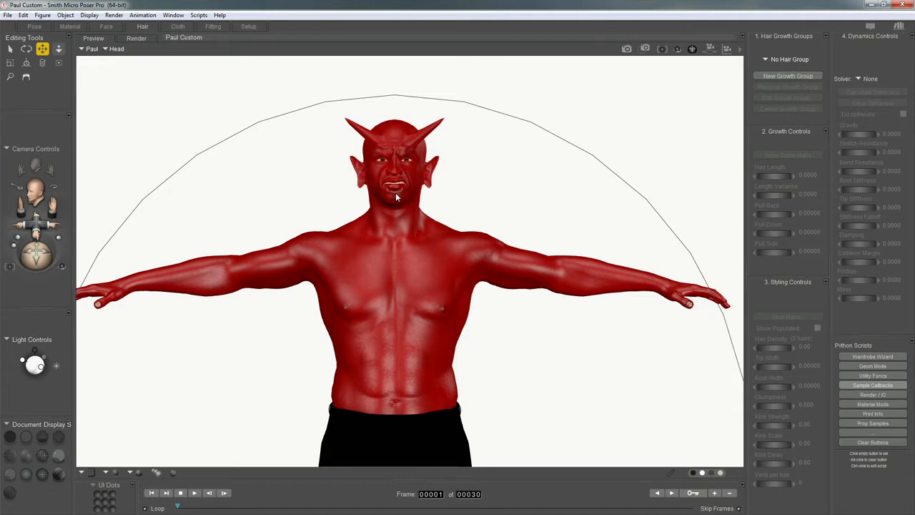
key(ctrl+equal)
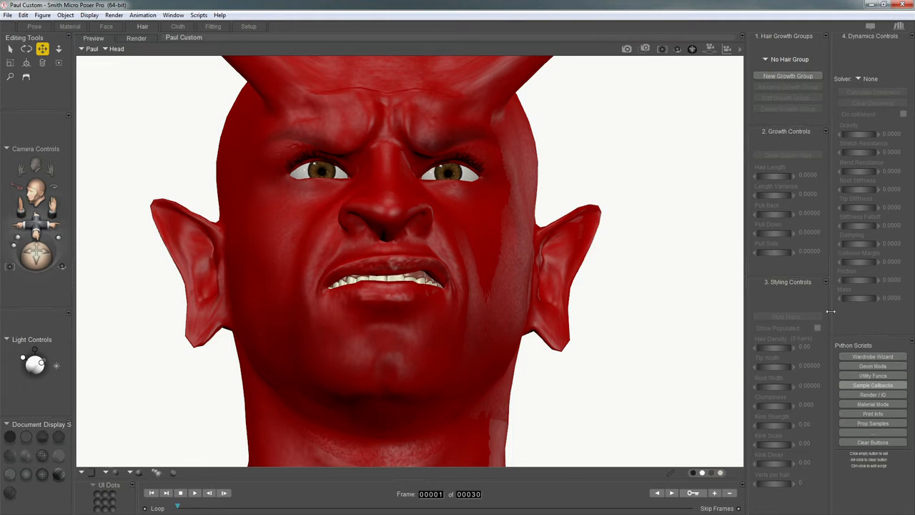
click(779, 76)
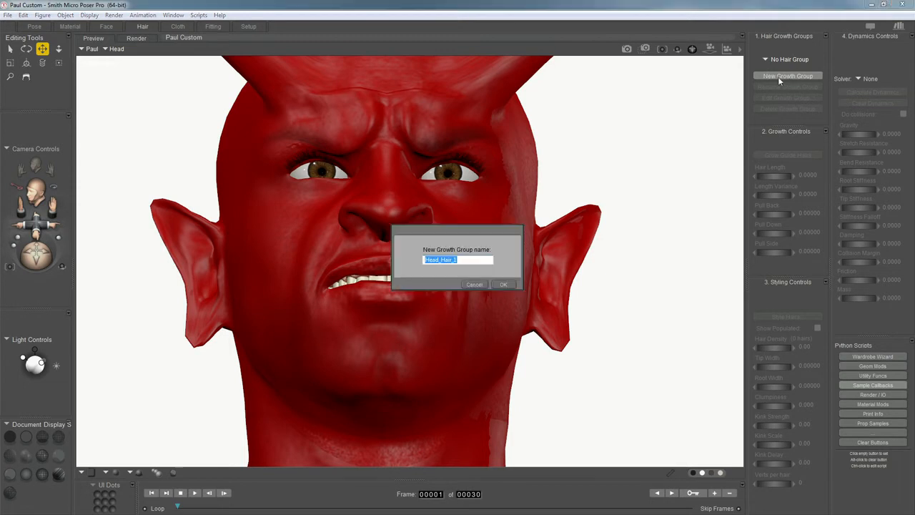
text(Devil)
key(Return)
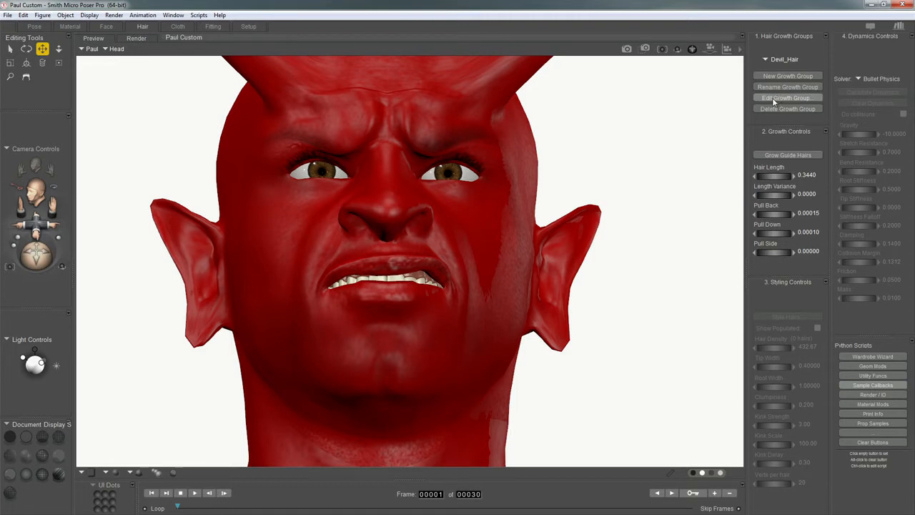
- Open the Devil_Hair group for polygon editing, with the Group Editor moved clear of the face and the figure displayed as wireframe
click(775, 98)
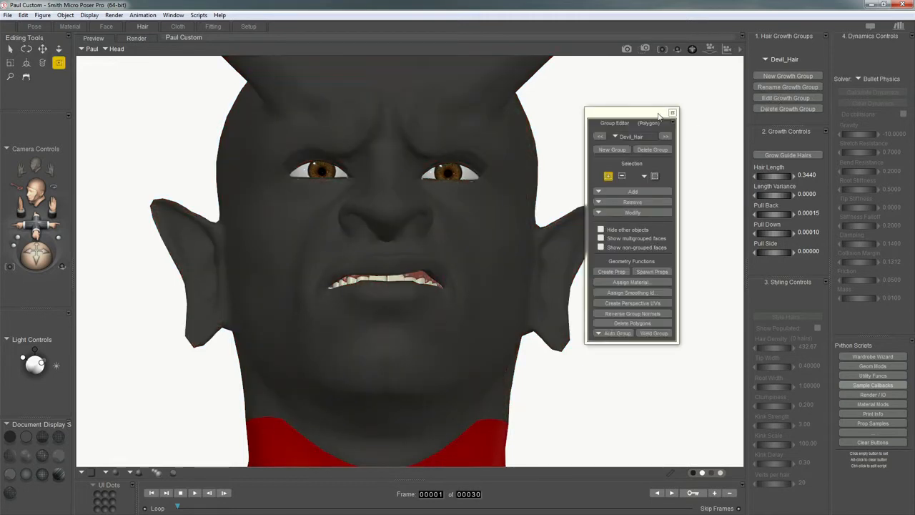
drag(652, 117, 663, 112)
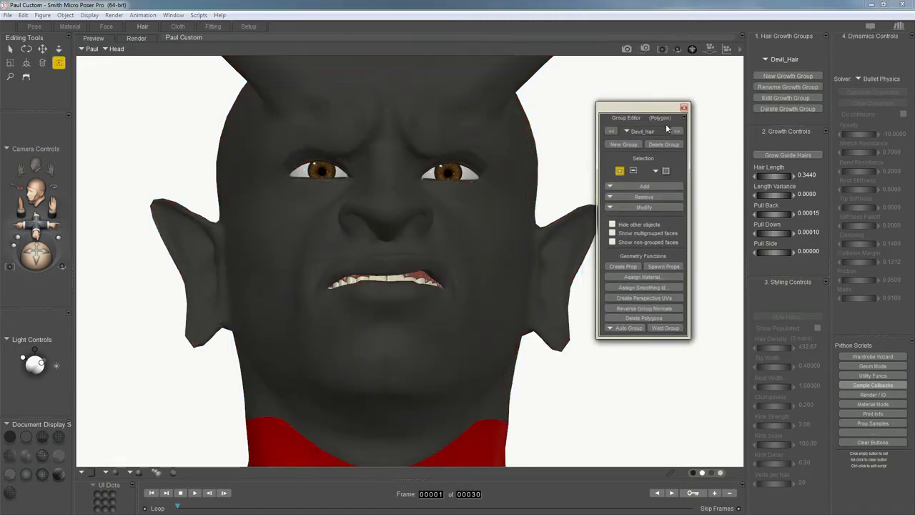
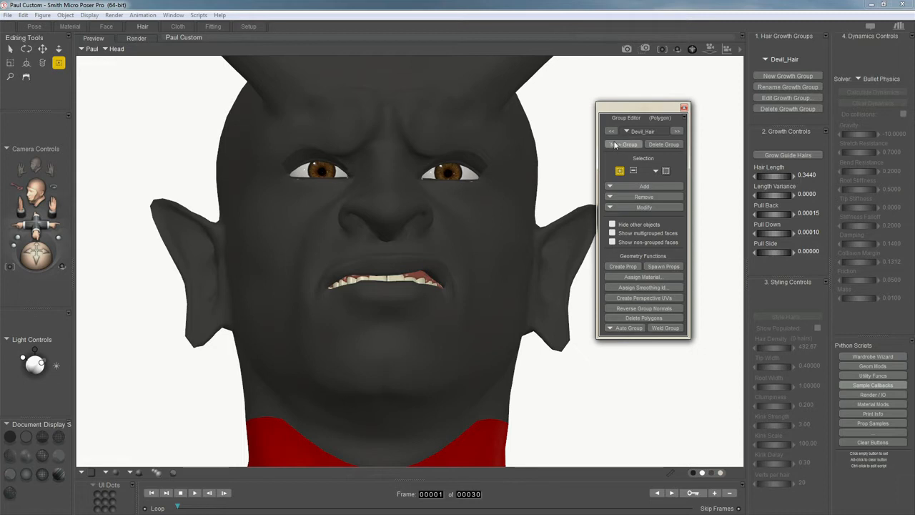
drag(642, 112, 643, 110)
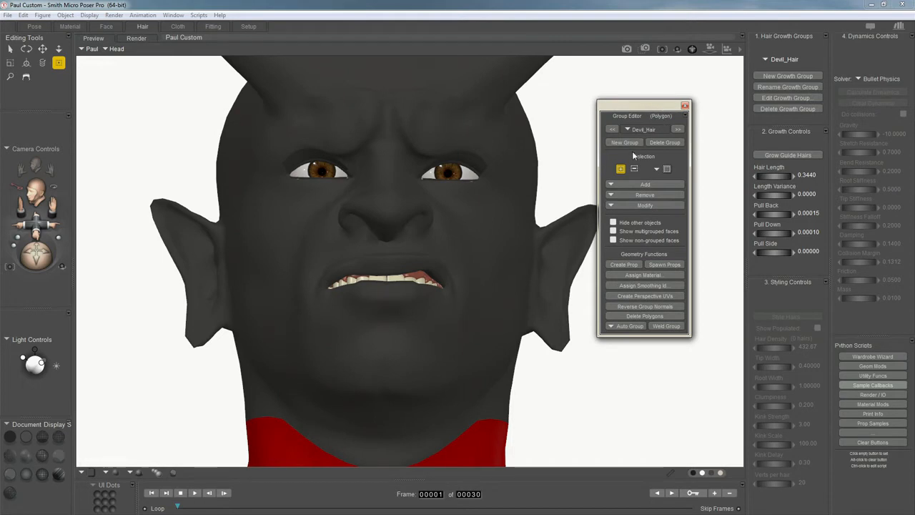
drag(633, 105, 644, 102)
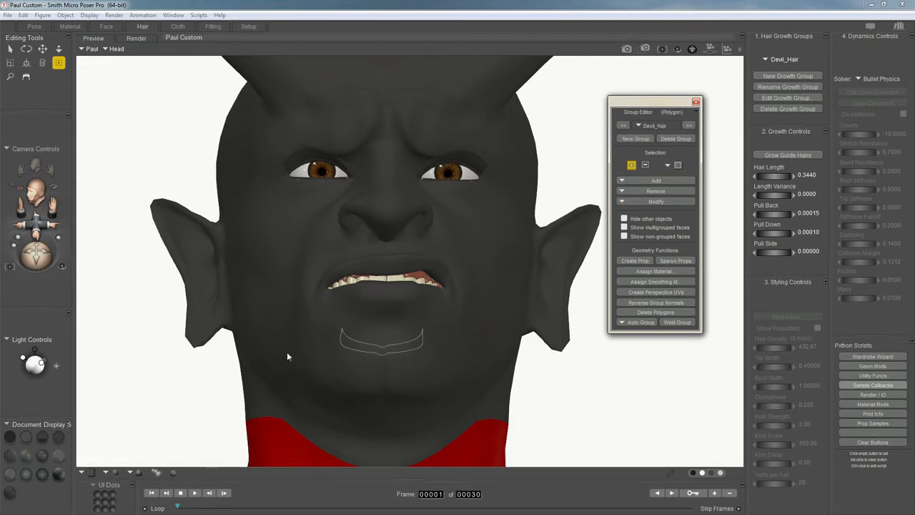
click(58, 437)
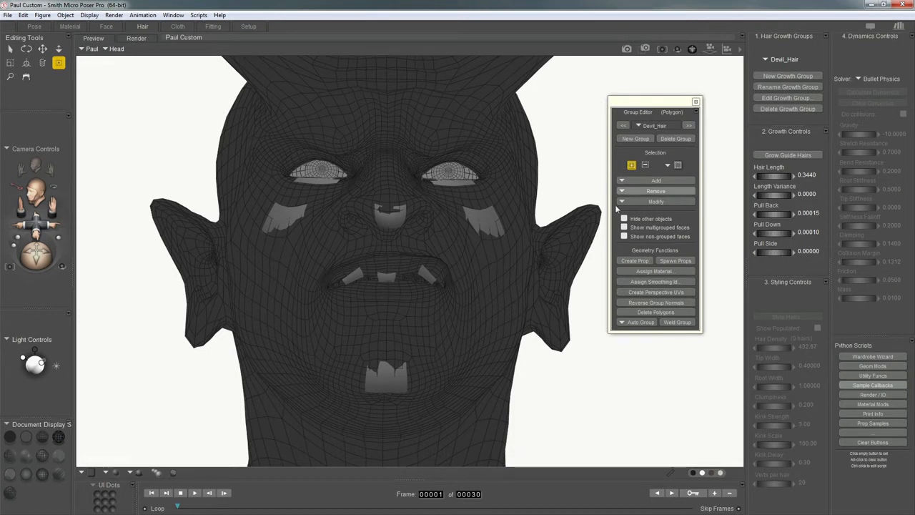
- Add the chin polygons to the growth group with Marquee, widening both sides of the patch with Draw selection
drag(365, 336, 412, 395)
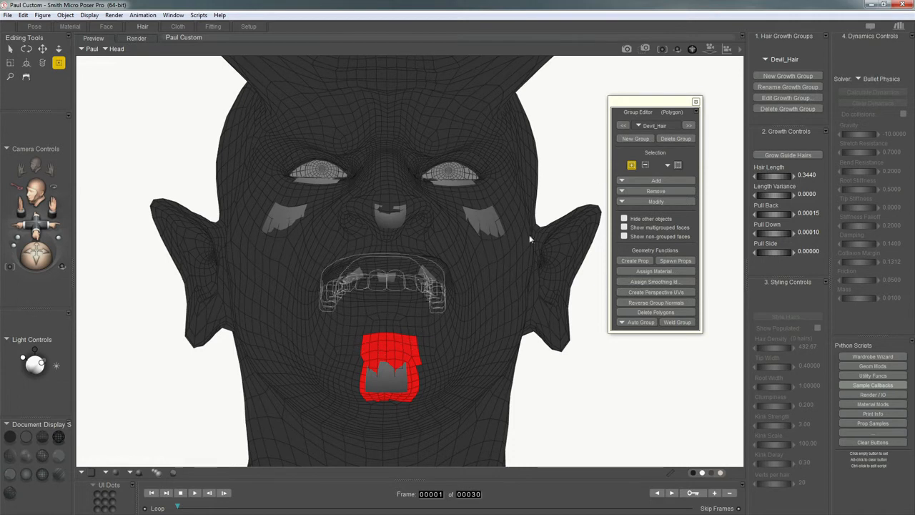
click(668, 166)
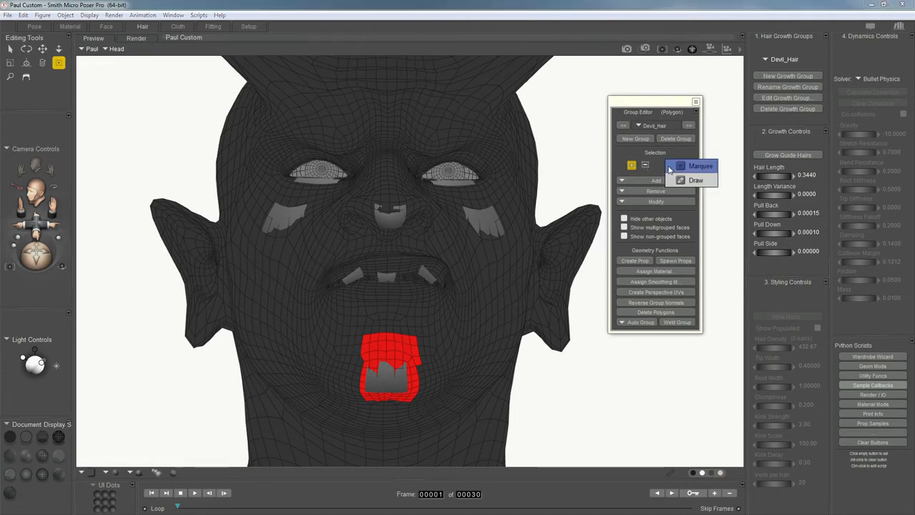
click(692, 184)
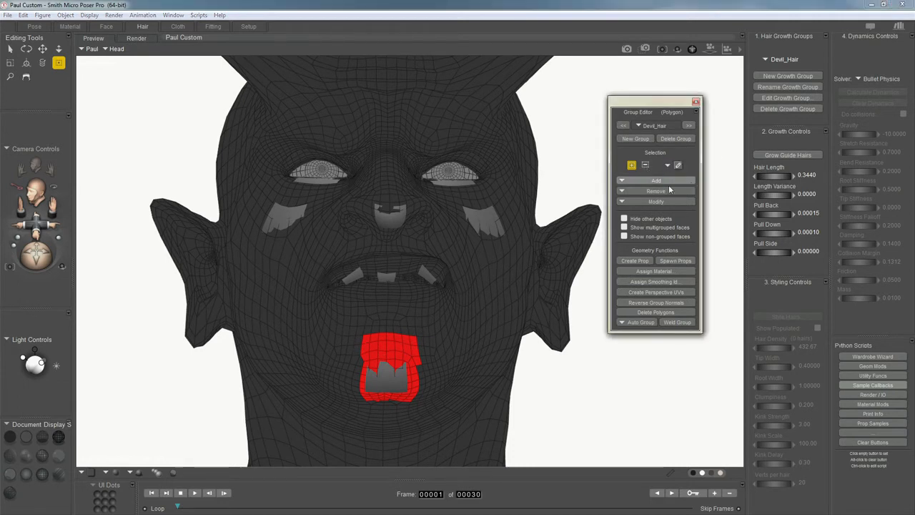
mouse_move(363, 342)
mouse_down()
mouse_move(356, 372)
mouse_move(350, 344)
mouse_up()
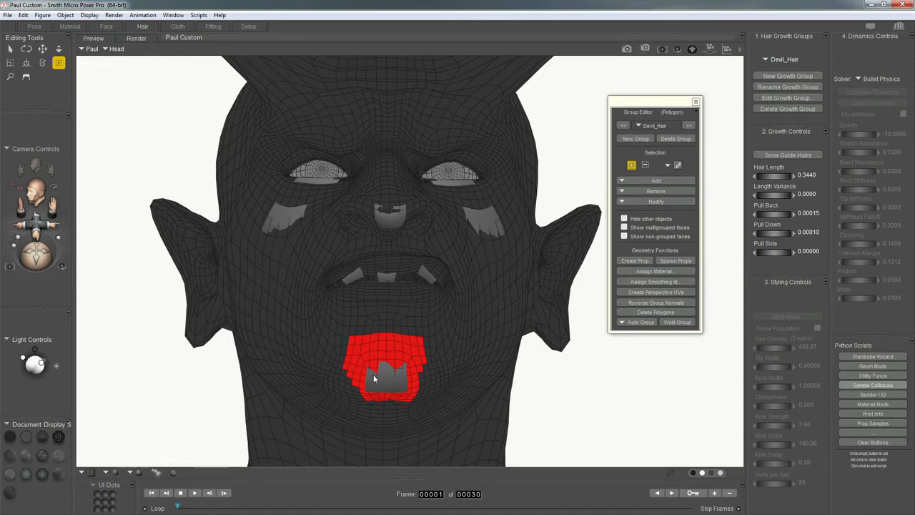
mouse_move(344, 343)
mouse_down()
mouse_move(342, 372)
mouse_move(363, 396)
mouse_up()
drag(422, 367, 418, 390)
- Extend the growth group's polygon patch toward the underside of the chin with Marquee and Draw selection
click(677, 166)
click(687, 170)
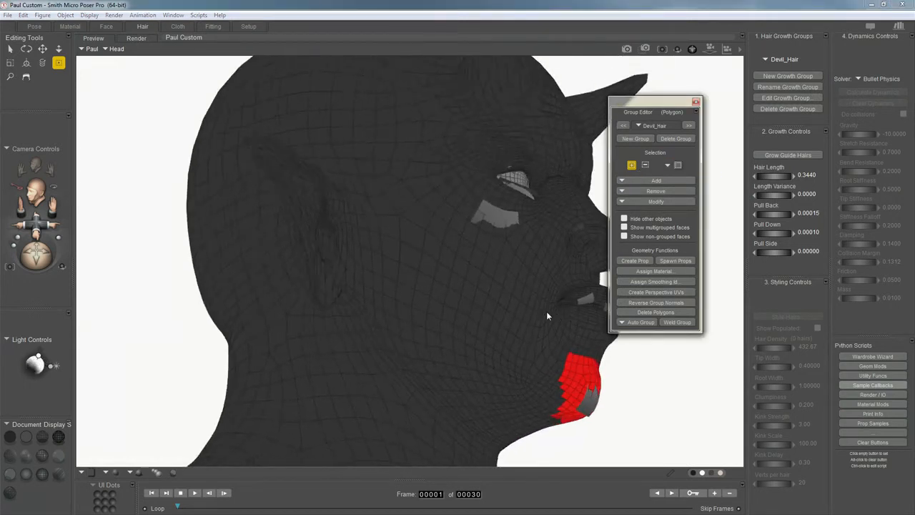
drag(551, 374, 505, 393)
middle_drag(532, 407, 480, 339)
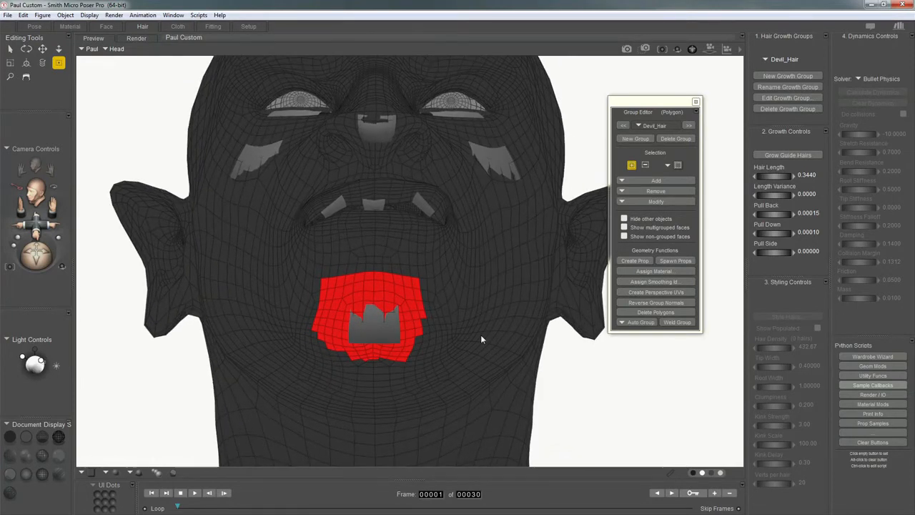
click(667, 165)
click(688, 180)
mouse_move(326, 290)
mouse_down()
mouse_move(421, 331)
mouse_move(414, 342)
mouse_up()
- Clean up the lower edge of the chin patch by removing stray polygons and adding missed ones
click(645, 164)
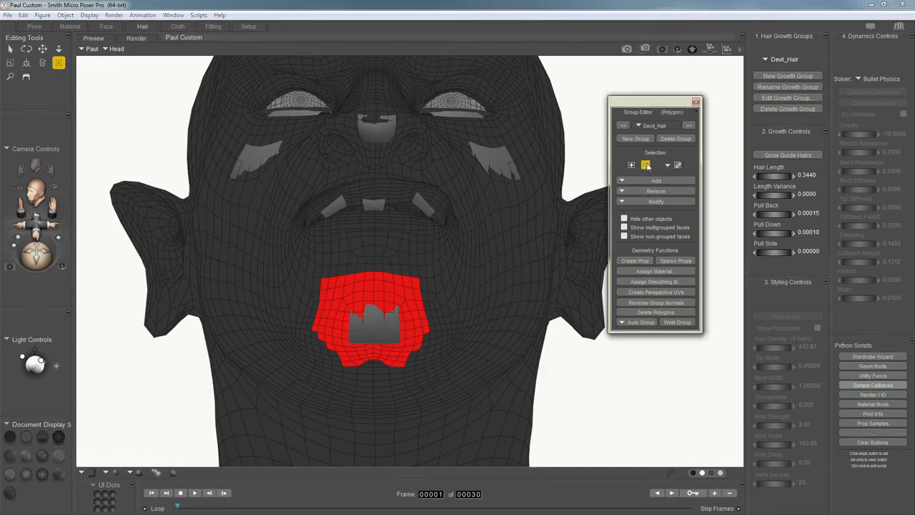
click(416, 346)
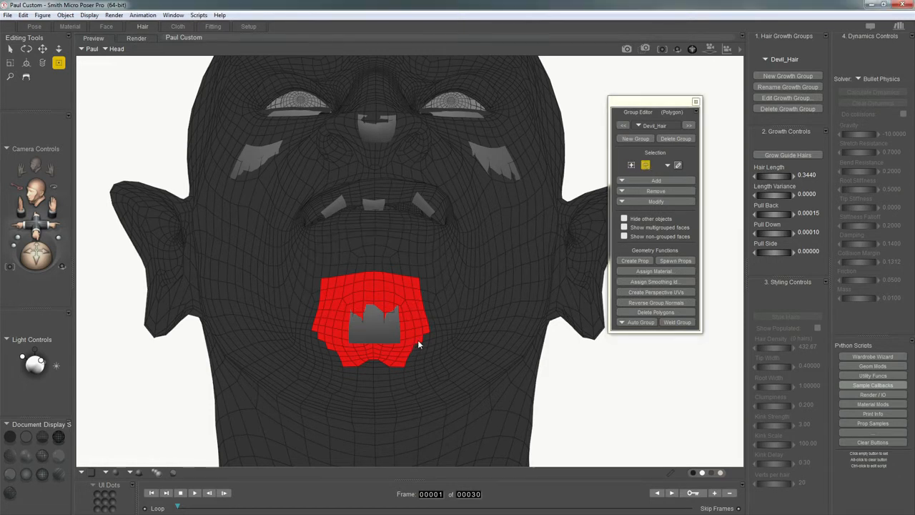
click(632, 164)
drag(347, 303, 409, 345)
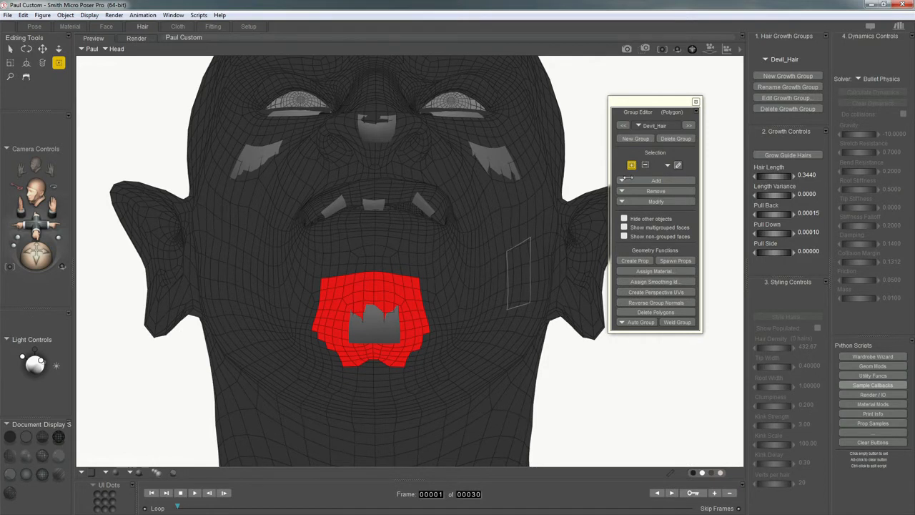
click(645, 165)
click(416, 349)
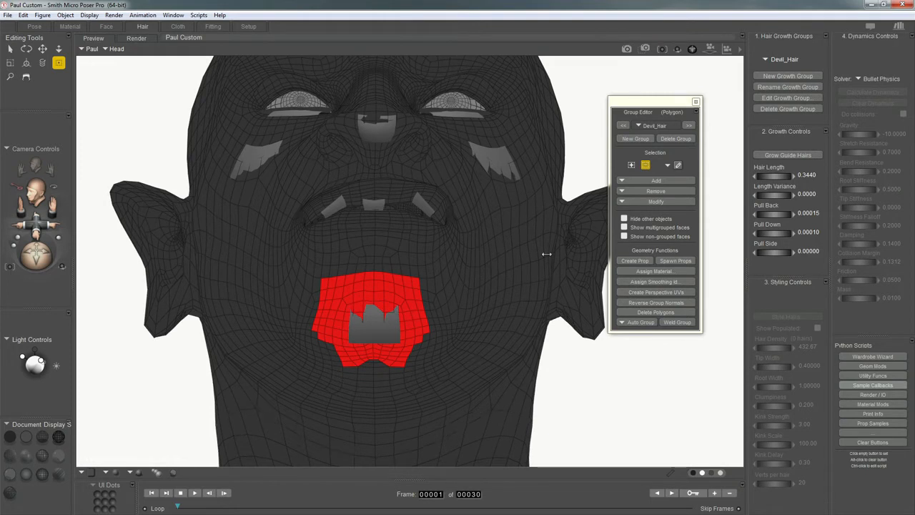
- Grow the chin's guide hairs with the figure back in textured display, using Pull Back 0.00136 and Pull Down 0.00338
click(697, 104)
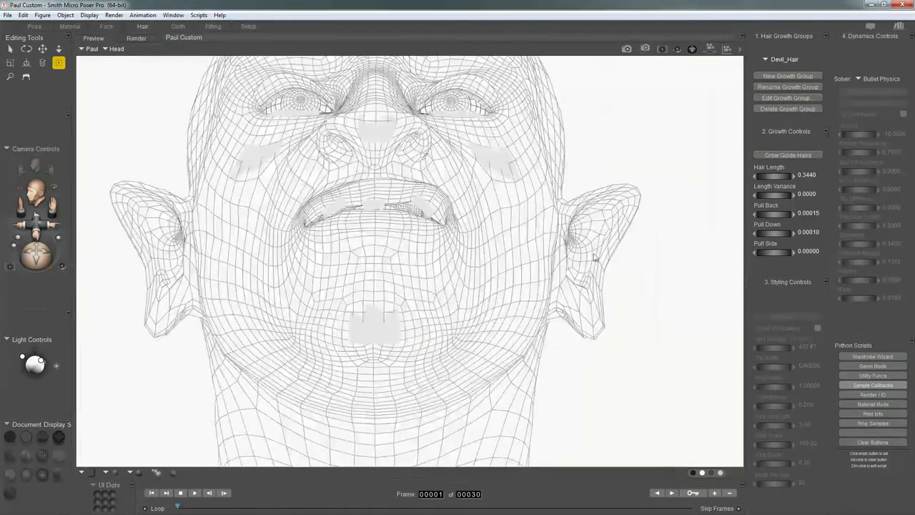
click(56, 474)
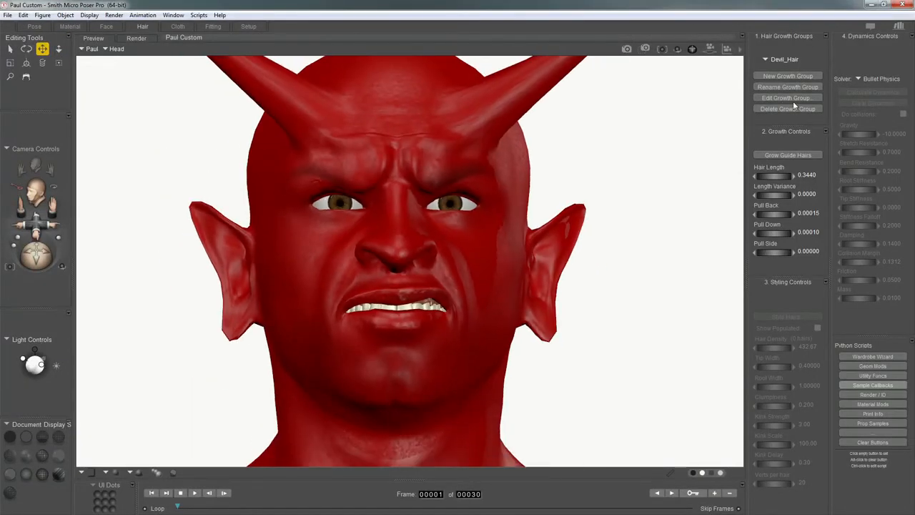
click(782, 155)
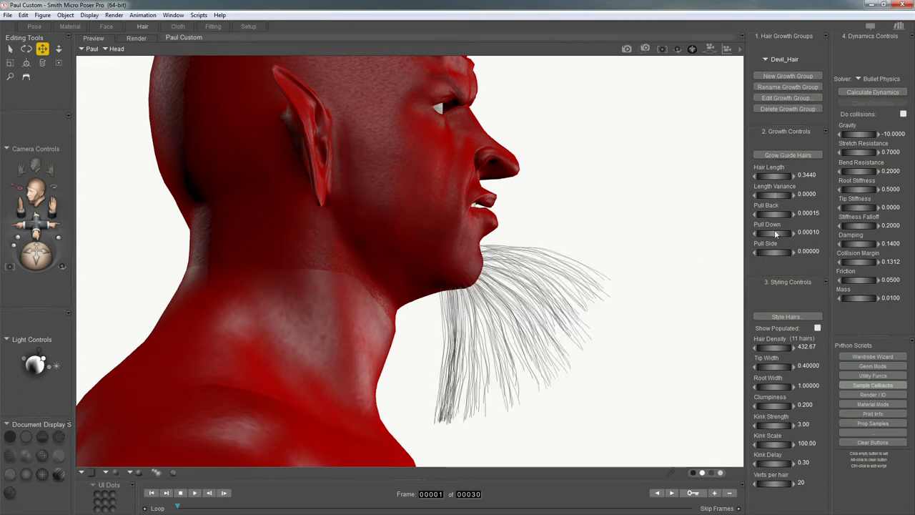
drag(770, 236, 819, 238)
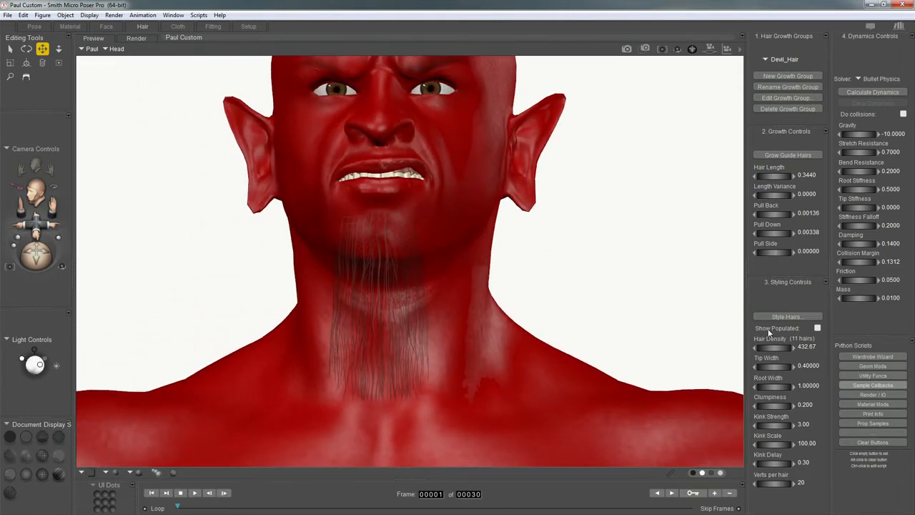
- Style the beard with Show Populated on, Hair Density 2000, Root Width 1.007, Clumpiness 0.272, Kink Strength 4.35 and Kink Scale 102.06
click(817, 328)
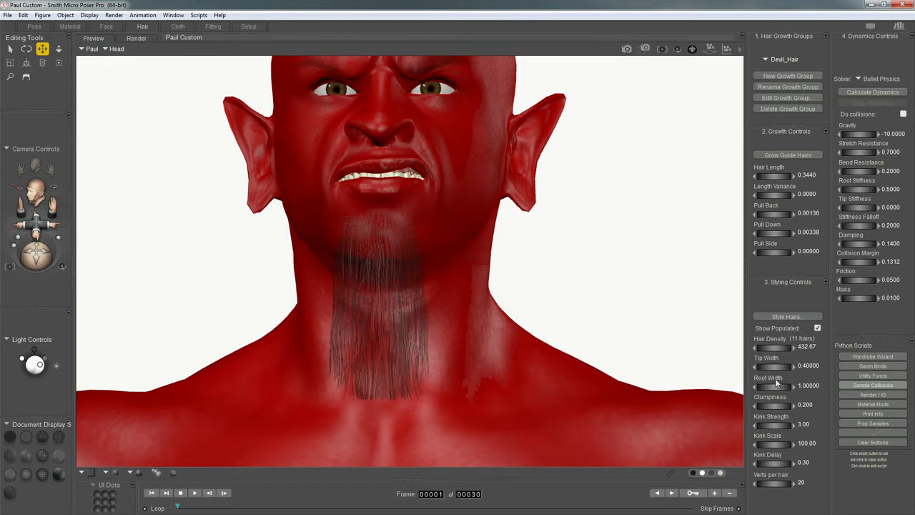
click(804, 346)
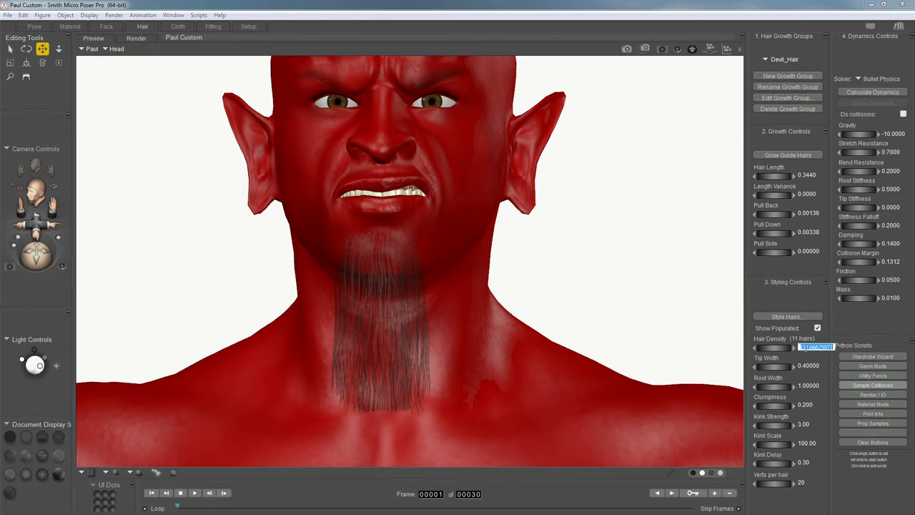
text(2000)
key(Return)
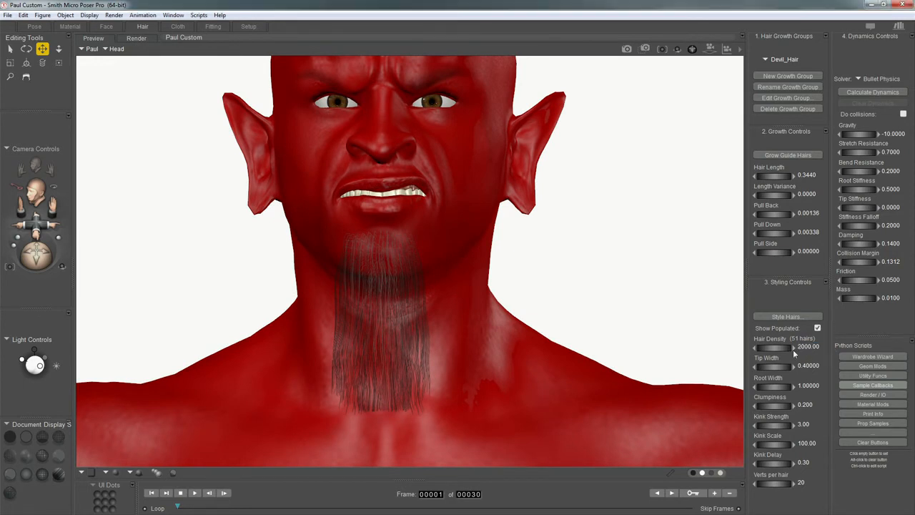
middle_drag(520, 398, 715, 435)
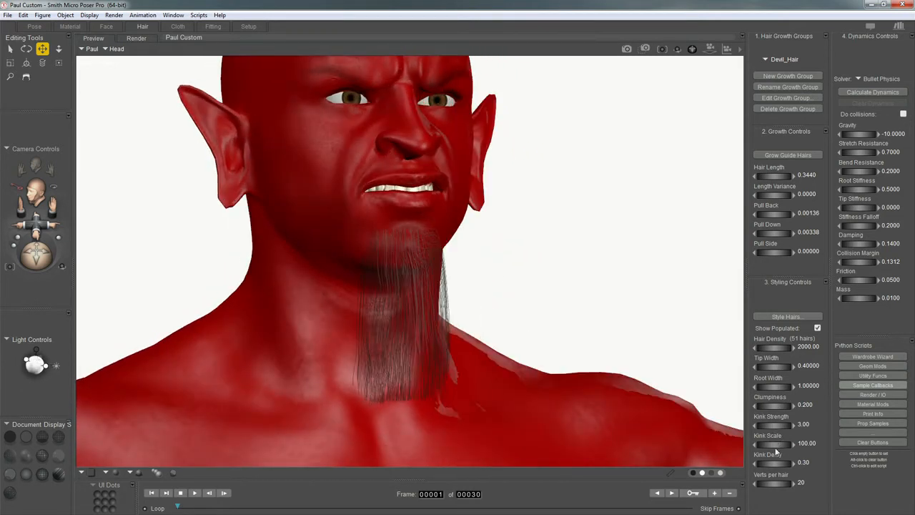
drag(770, 447, 783, 411)
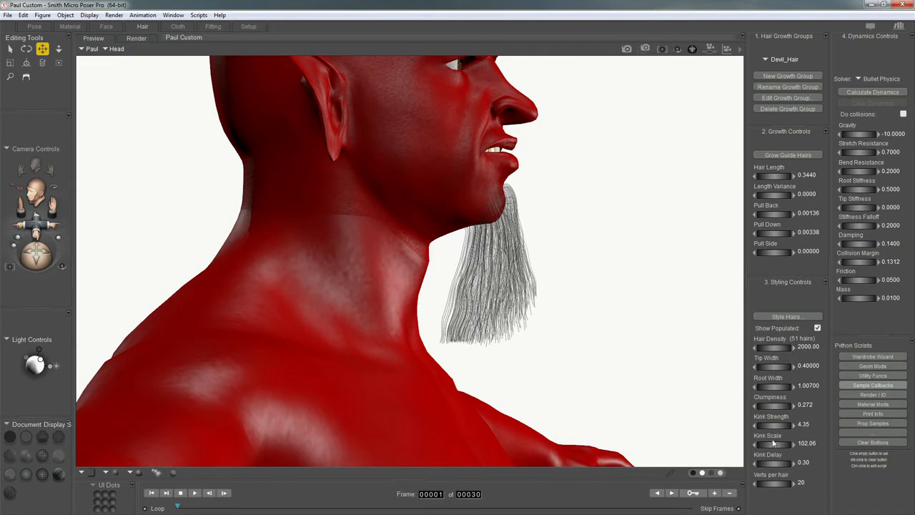
- Open the Hair Style Tool and select the lower part of the beard's guide hairs
click(780, 319)
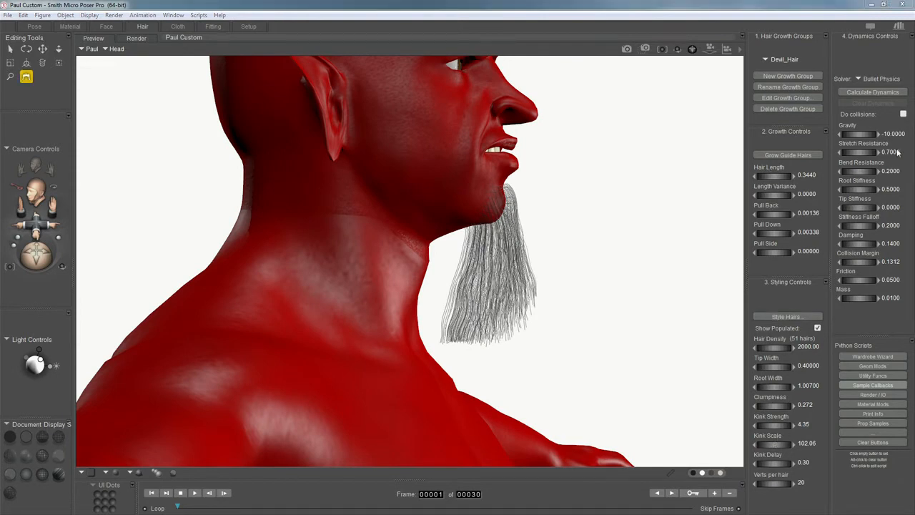
drag(710, 194, 663, 137)
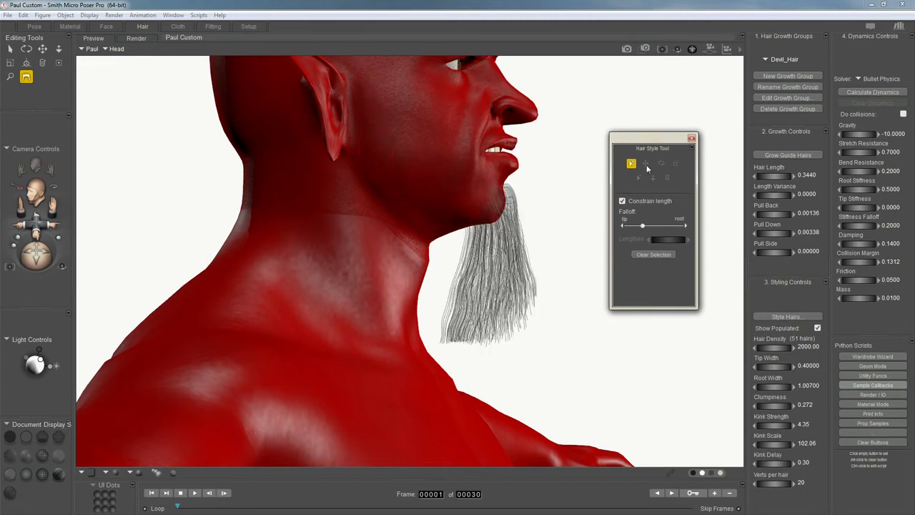
drag(566, 266, 427, 357)
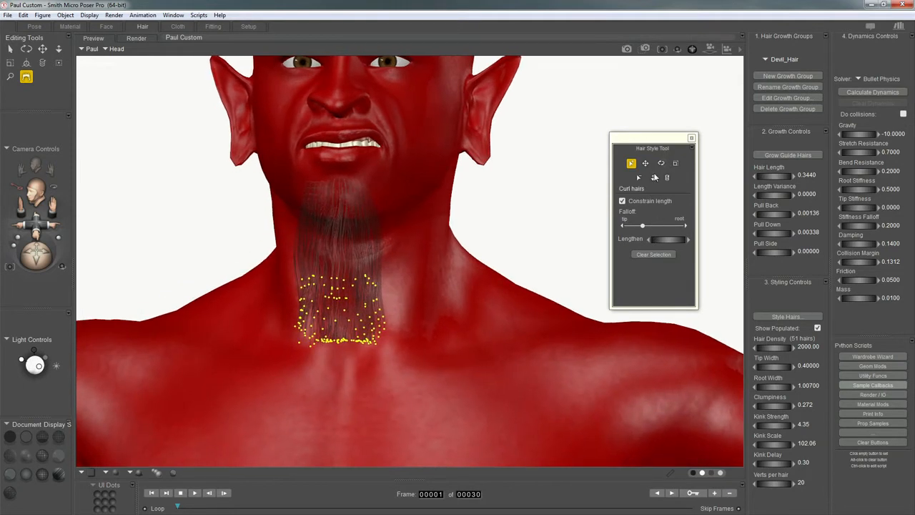
- Try translating the selected beard hairs sideways and undo the move
click(645, 163)
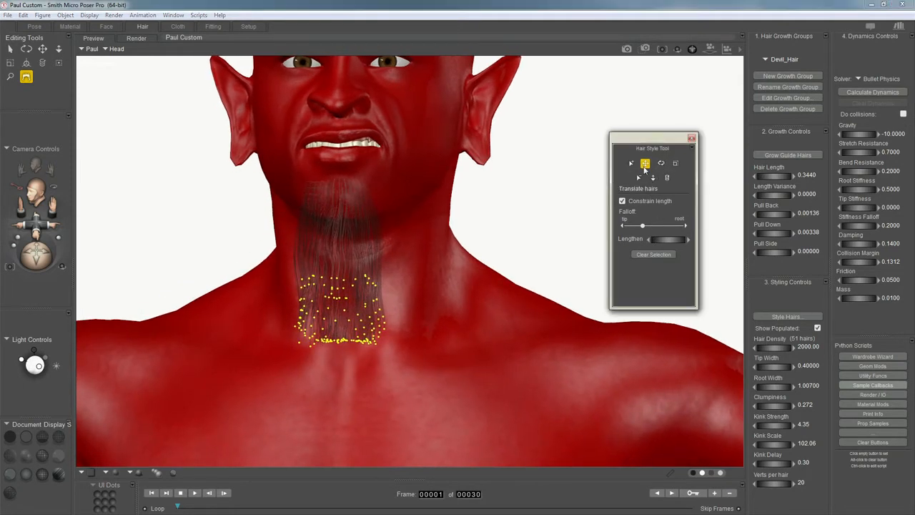
drag(361, 327, 327, 338)
key(ctrl+z)
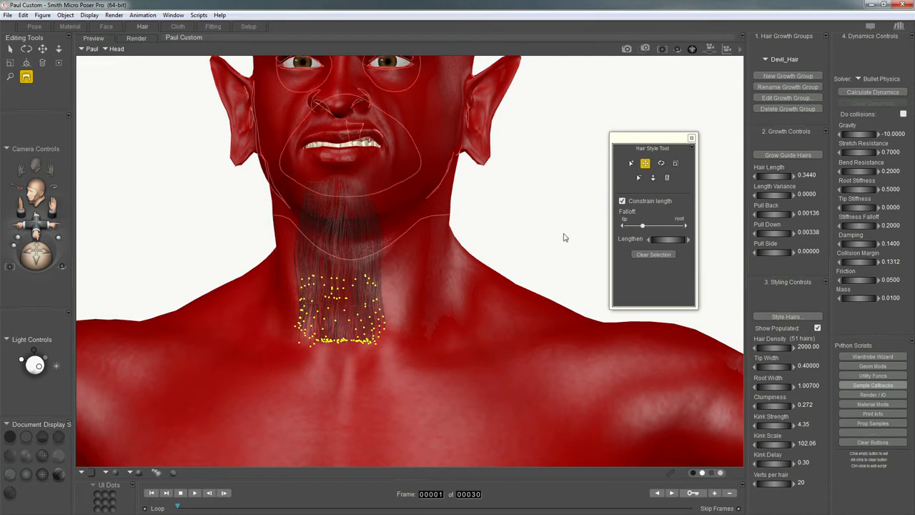
- Deselect the outer hairs on both sides of the beard and add them back to the selection
click(638, 177)
drag(356, 355, 468, 253)
drag(325, 361, 333, 362)
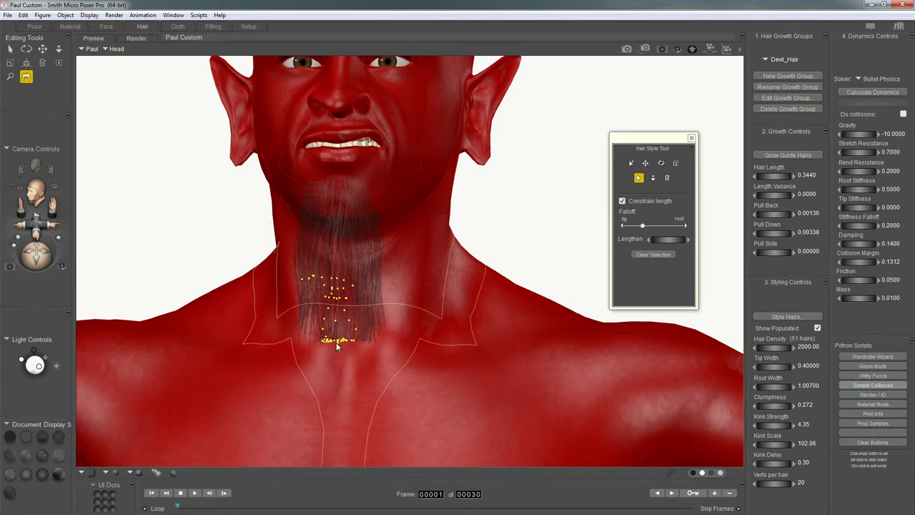
click(631, 163)
drag(271, 356, 256, 376)
- Test Twist on the selected beard hairs and scale them inward to taper the goatee to a point
click(669, 178)
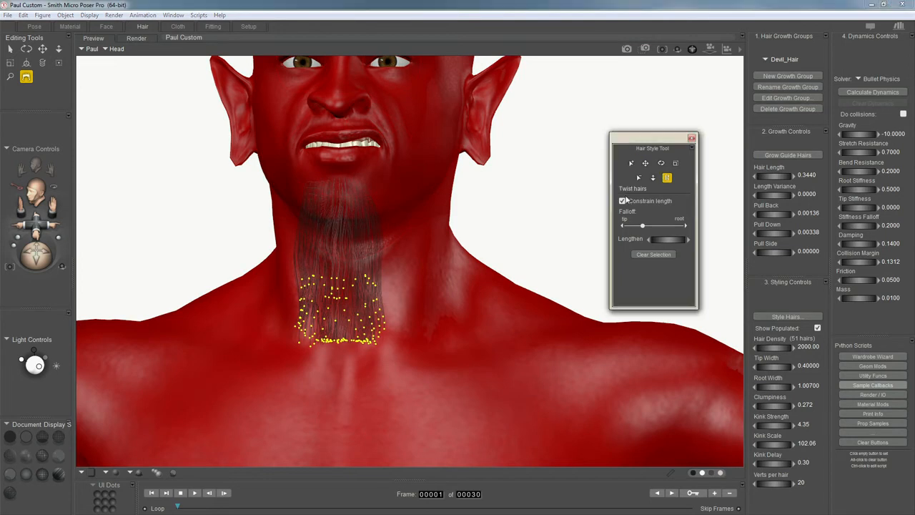
drag(404, 304, 464, 322)
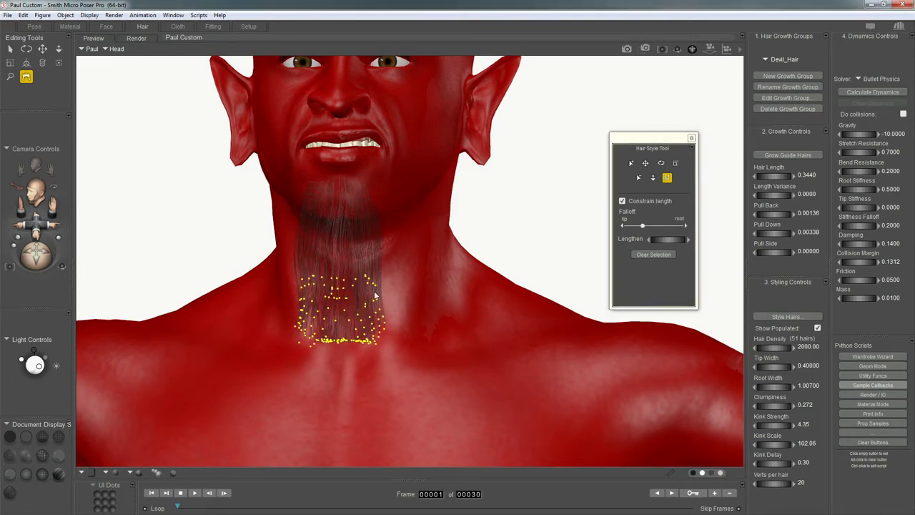
click(676, 163)
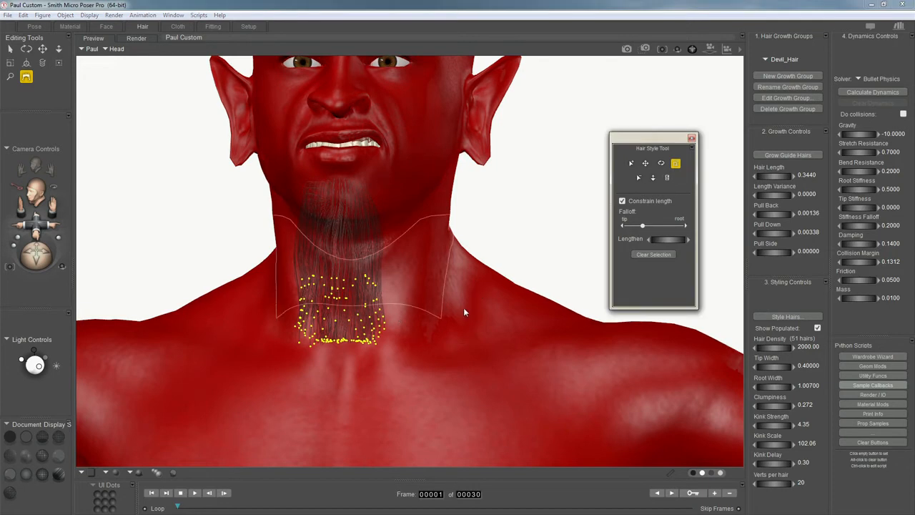
click(392, 322)
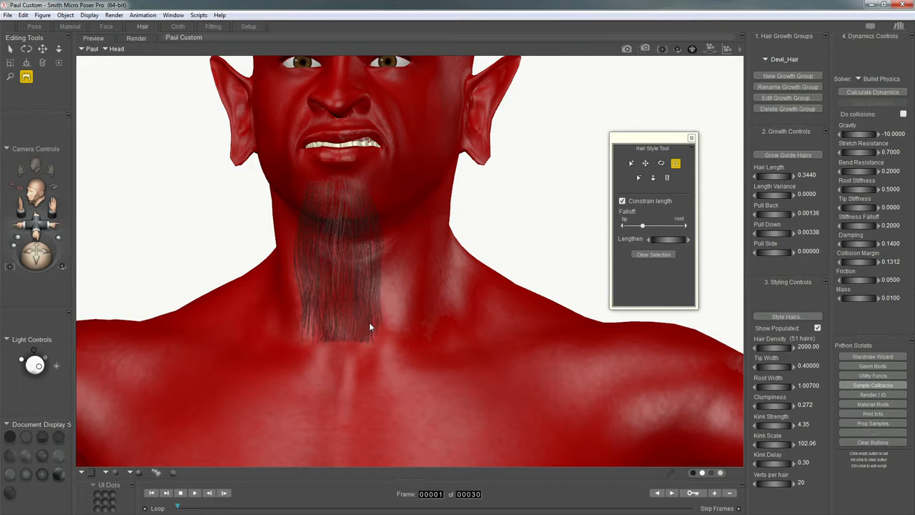
drag(360, 327, 240, 347)
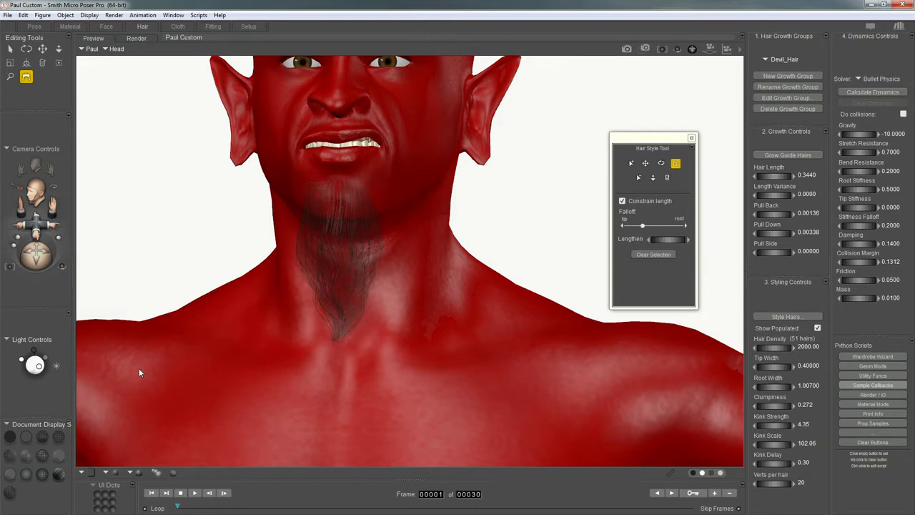
- Adjust the taper and translate the goatee's selected tips slightly upward, checking the shape from the side
drag(275, 214, 418, 315)
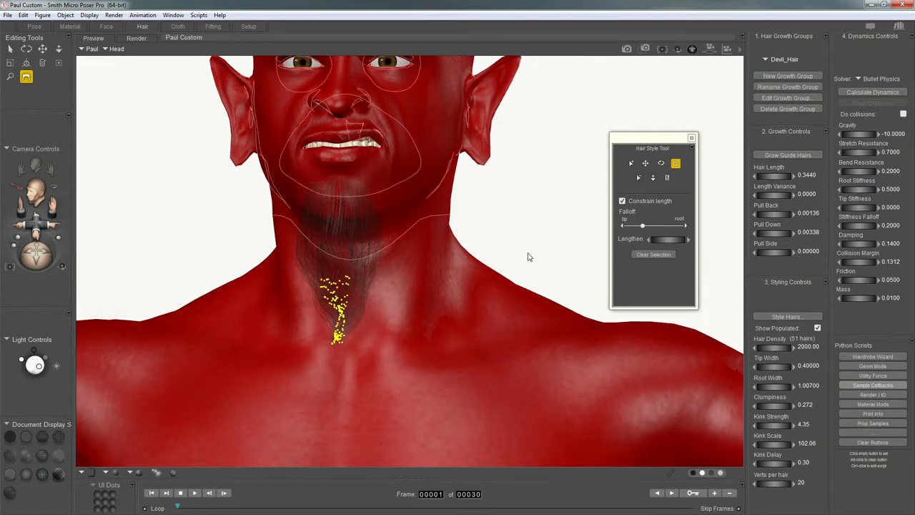
click(645, 163)
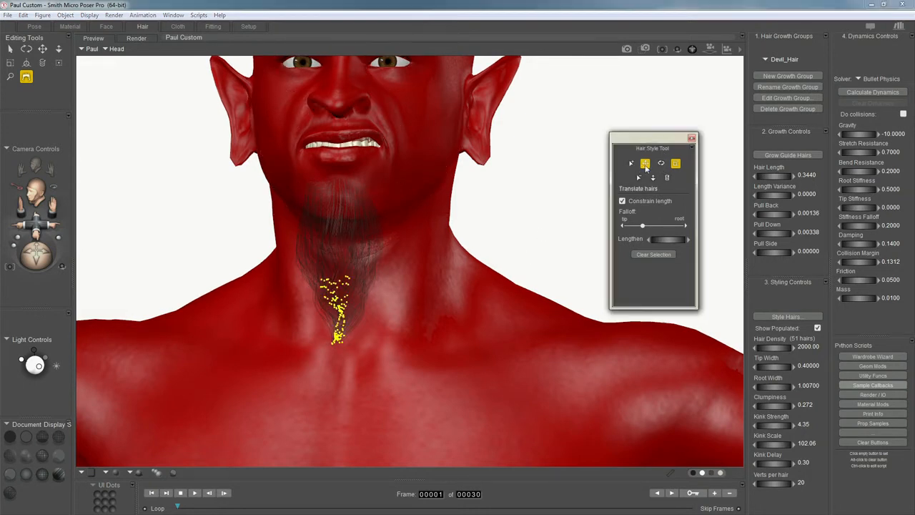
click(343, 314)
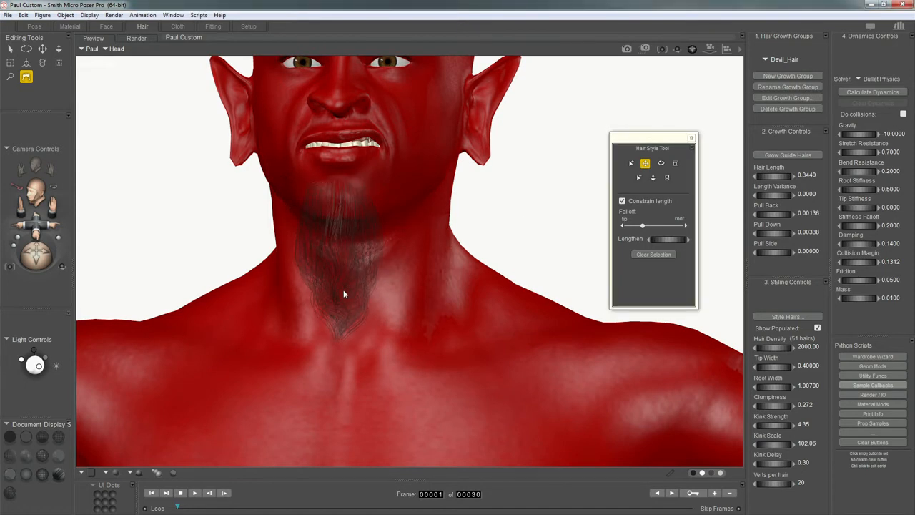
alt+drag(342, 327, 543, 329)
- Shorten the goatee's selected guide hairs and close the Hair Style Tool
click(665, 242)
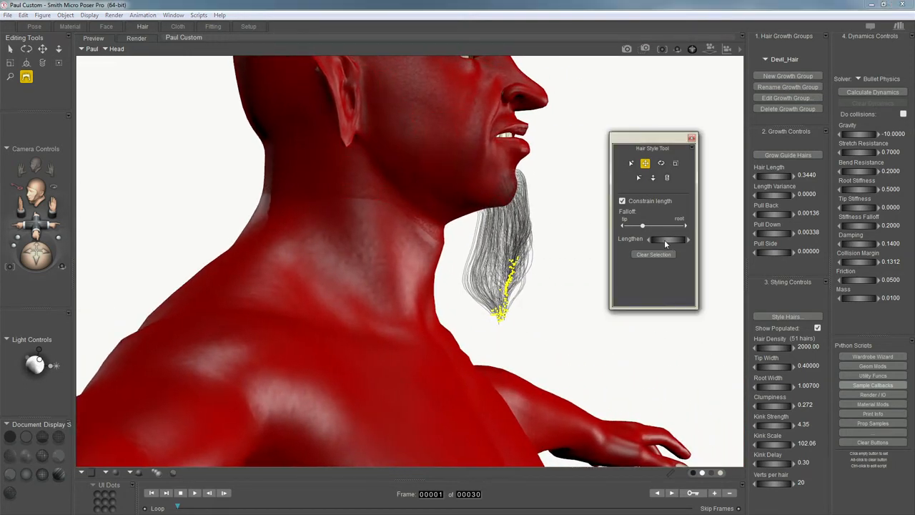
drag(665, 244, 647, 243)
key(ctrl+z)
key(ctrl+z)
key(ctrl+z)
key(ctrl+z)
key(ctrl+z)
key(ctrl+z)
key(ctrl+z)
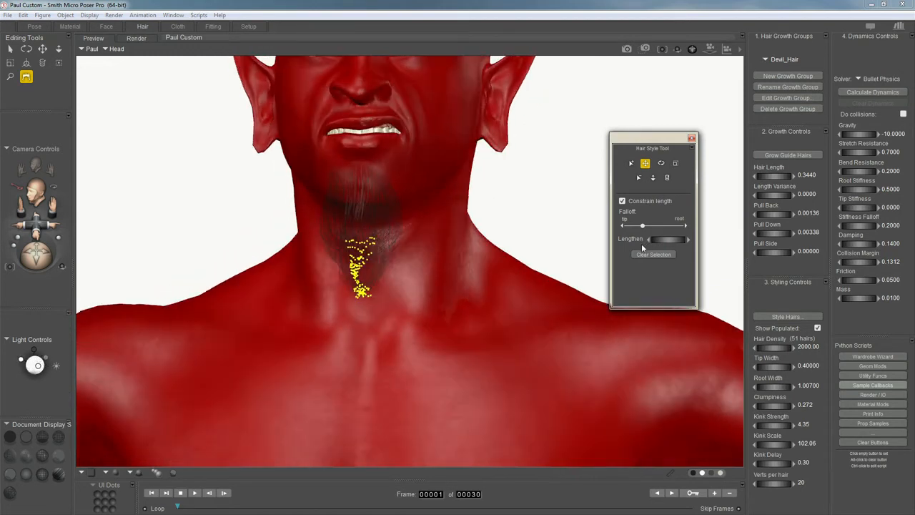
key(ctrl+z)
key(ctrl+z)
key(ctrl+z)
key(ctrl+z)
key(ctrl+z)
key(ctrl+z)
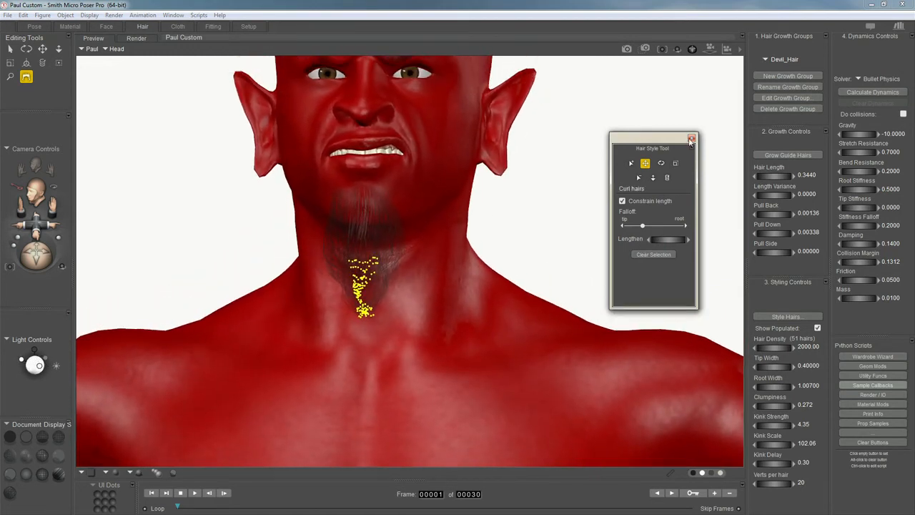
click(690, 139)
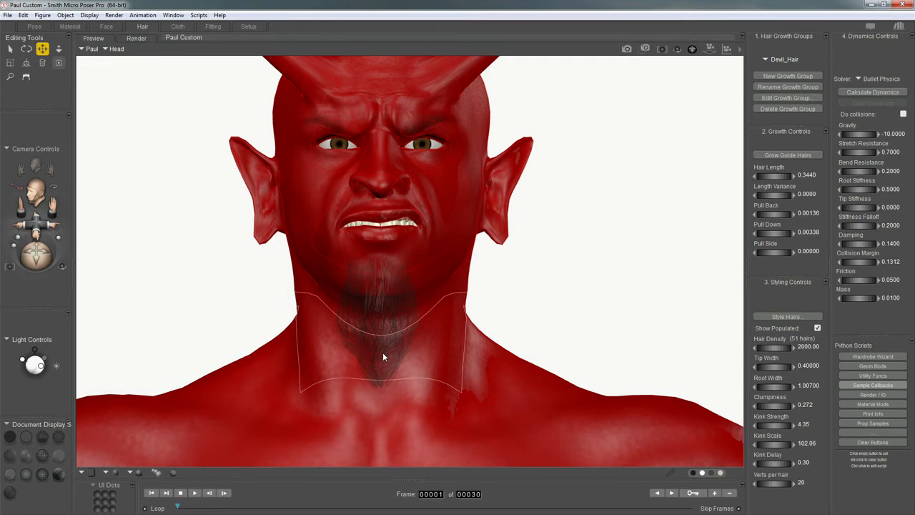
- Load the Devil_Hair material in the Material room and move its Hair node to expose the color settings
click(34, 27)
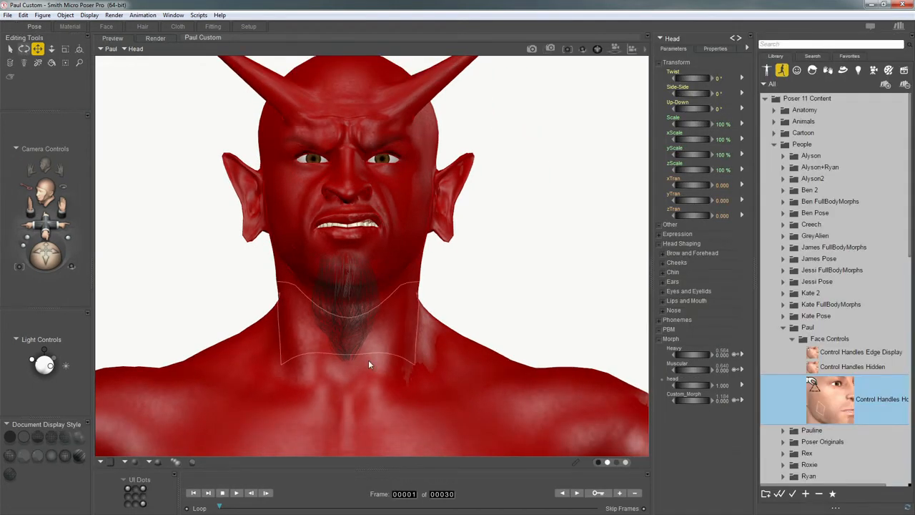
click(68, 26)
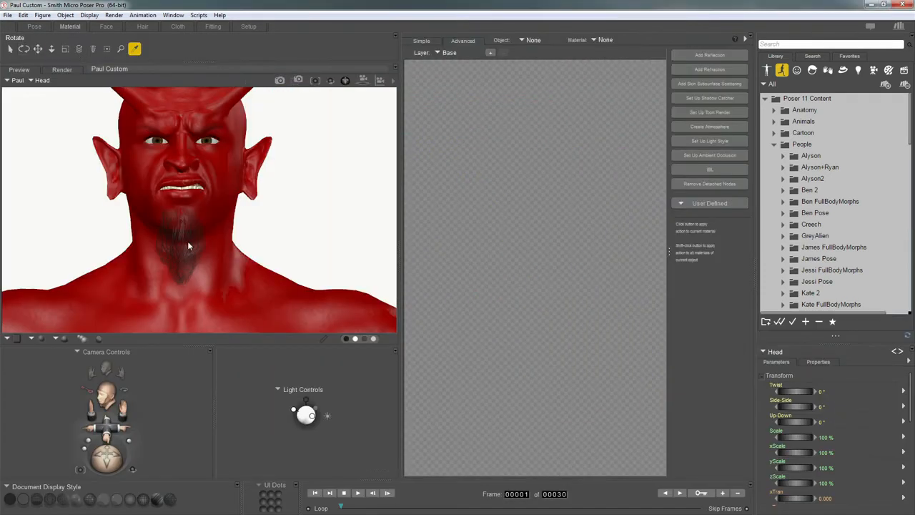
click(187, 243)
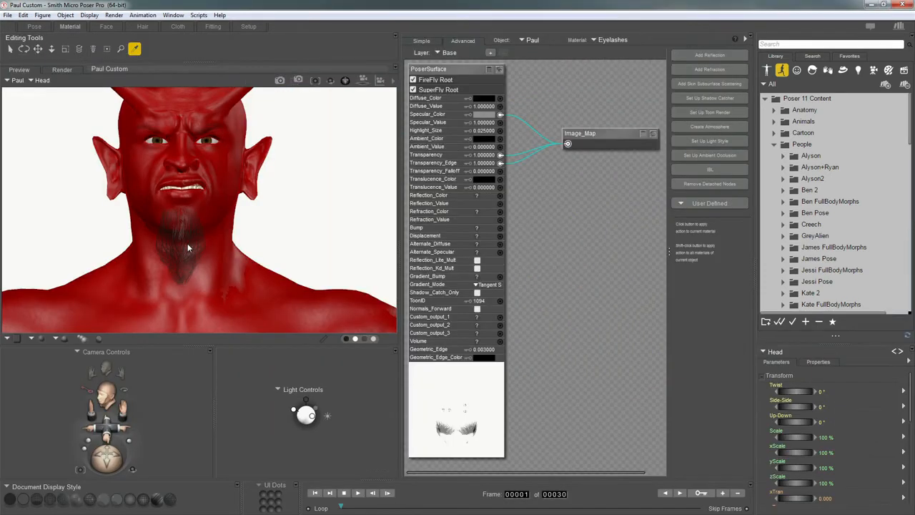
click(186, 246)
drag(543, 74, 556, 102)
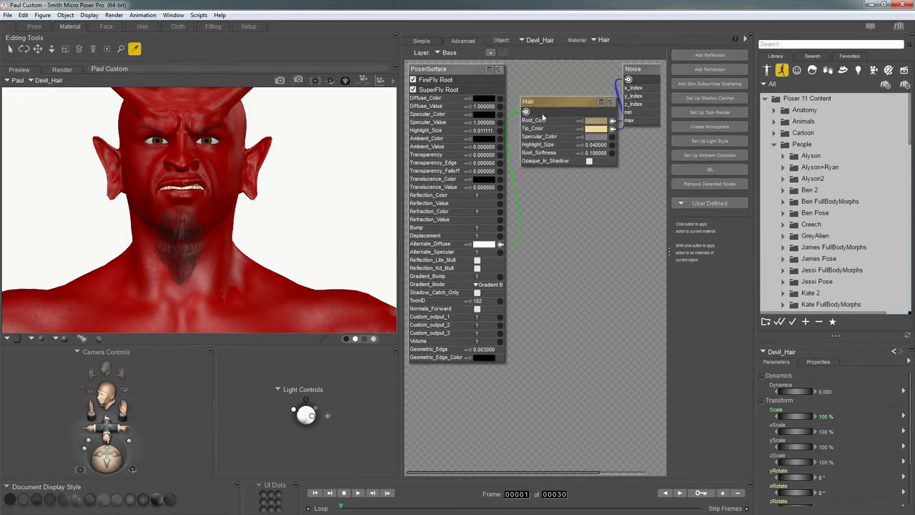
- Set the Hair node's Root_Color and Tip_Color to near black
click(596, 122)
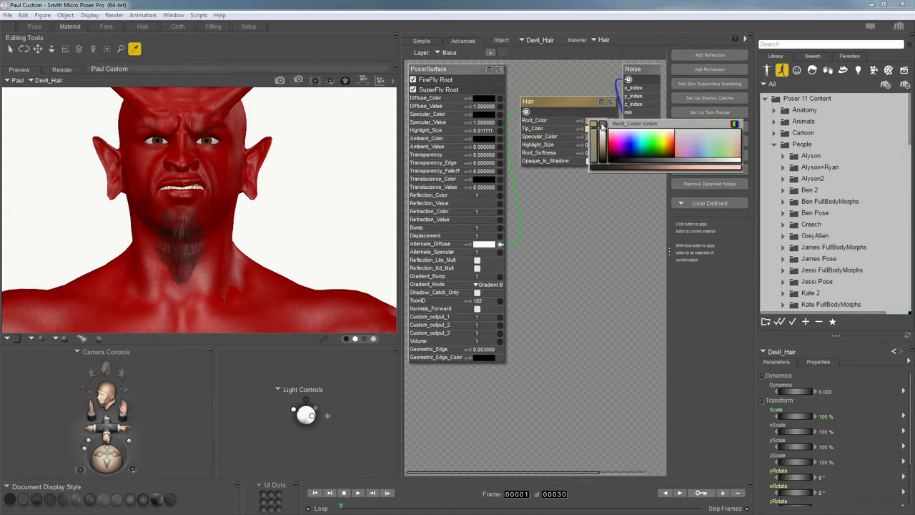
click(625, 161)
click(604, 128)
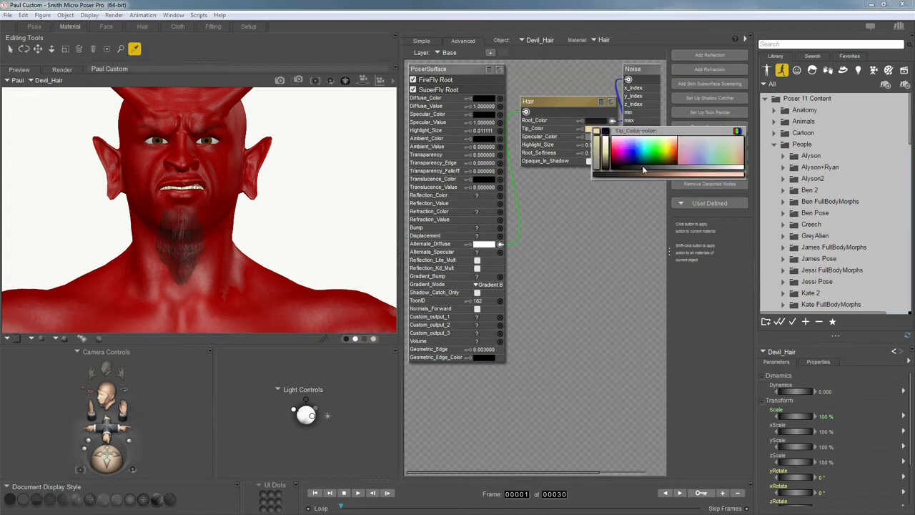
click(633, 164)
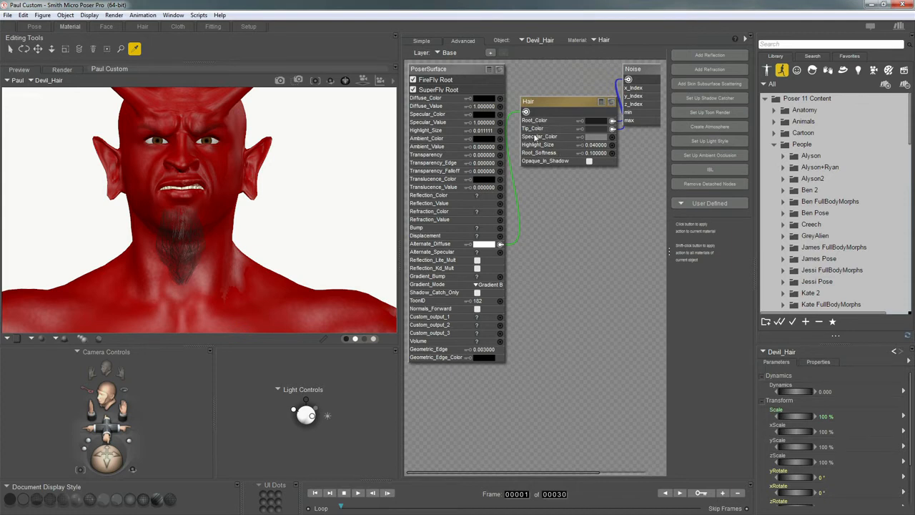
- Return to the Pose room and look through the Comic Book action poses under Universal Poses in the pose library
click(33, 27)
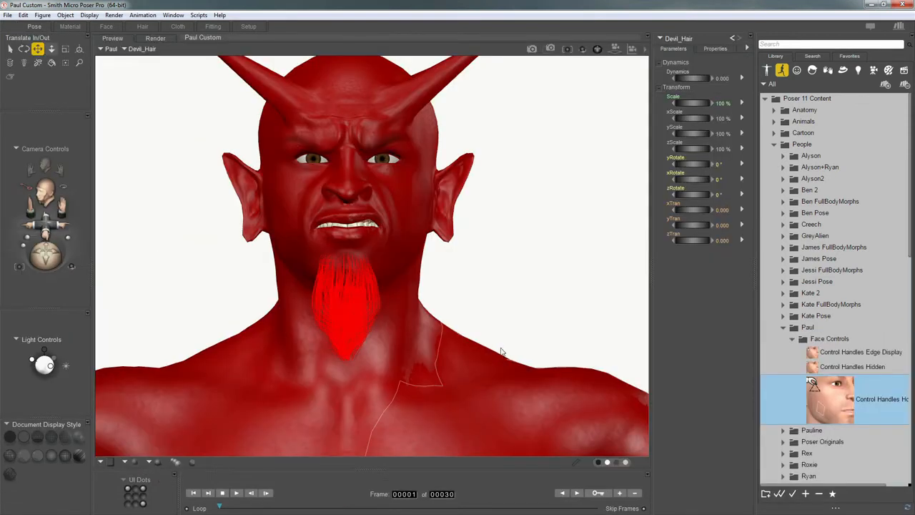
middle_drag(533, 377, 425, 382)
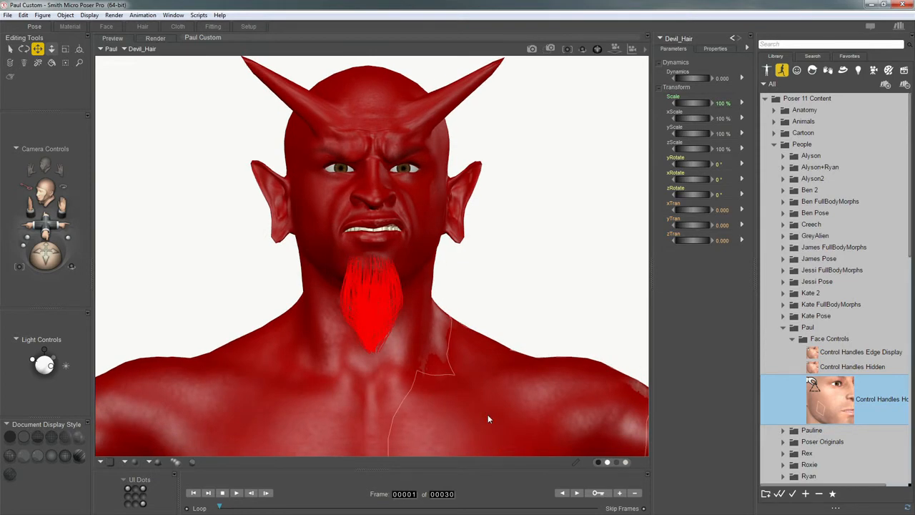
scroll(489, 419, down, 6)
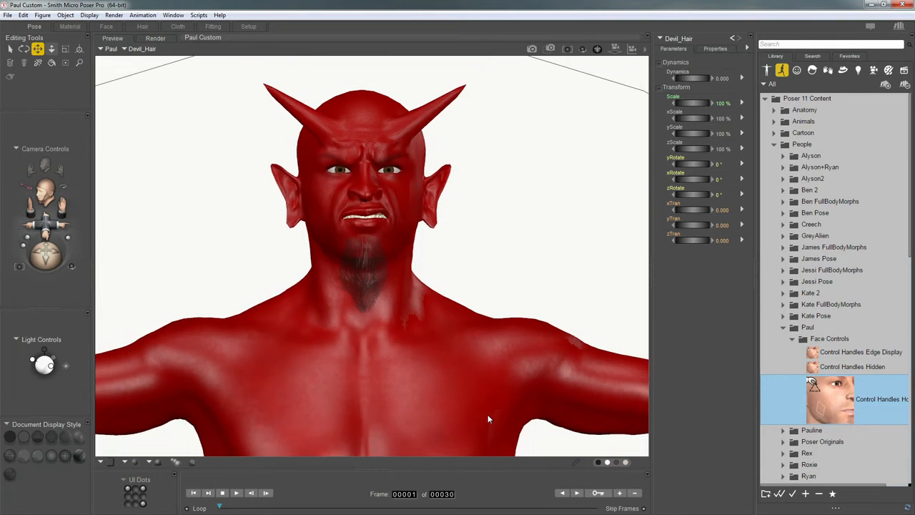
scroll(488, 419, down, 5)
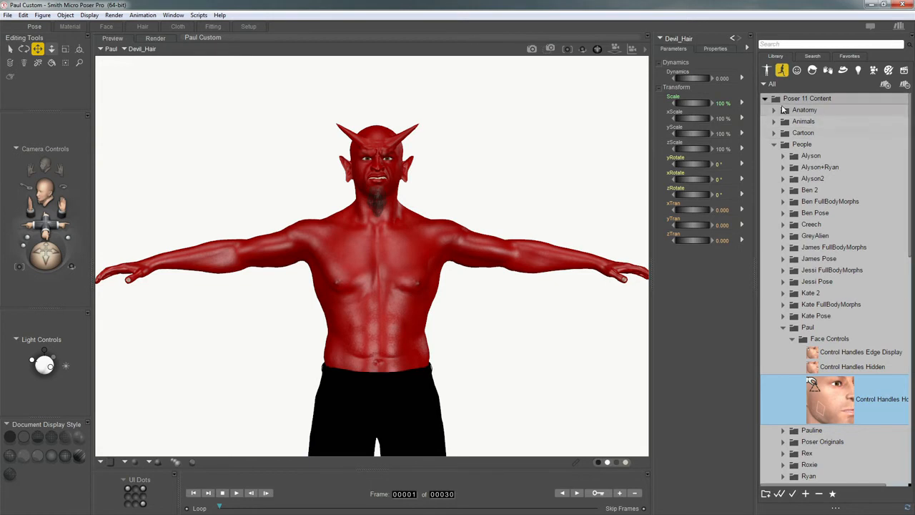
click(773, 143)
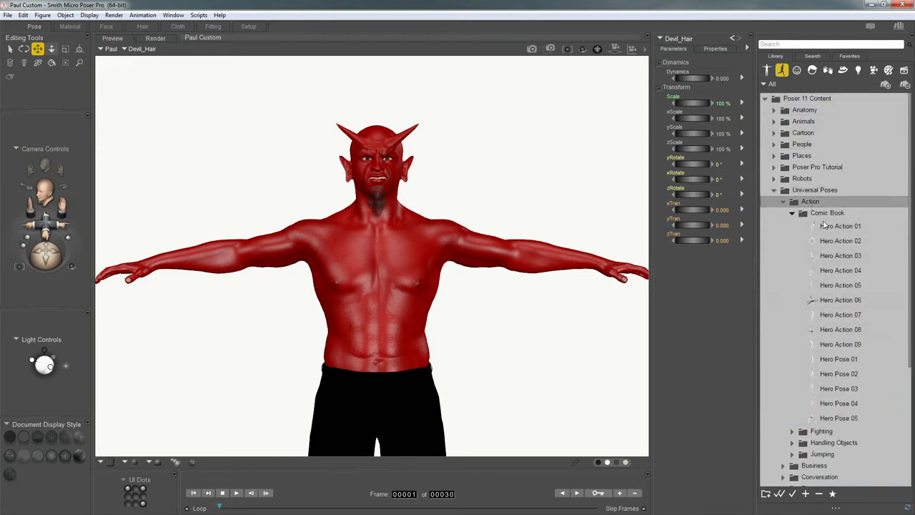
mouse_move(827, 395)
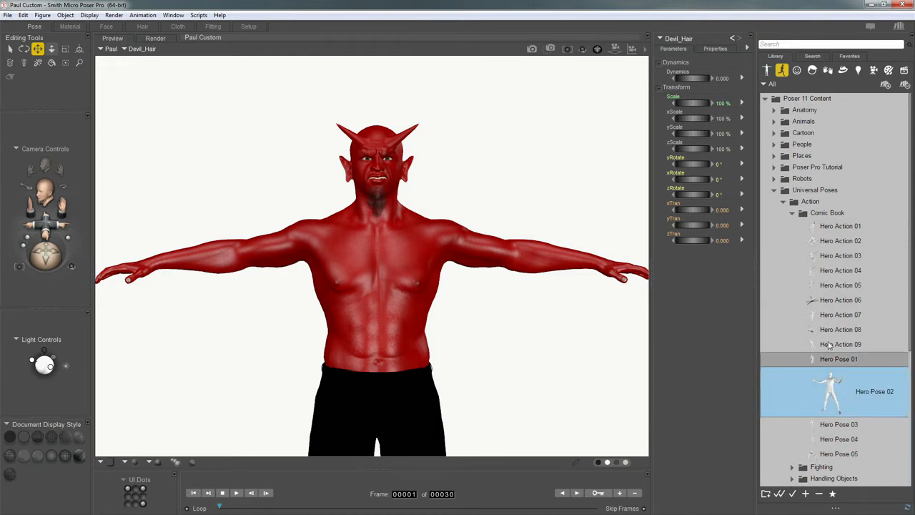
click(813, 190)
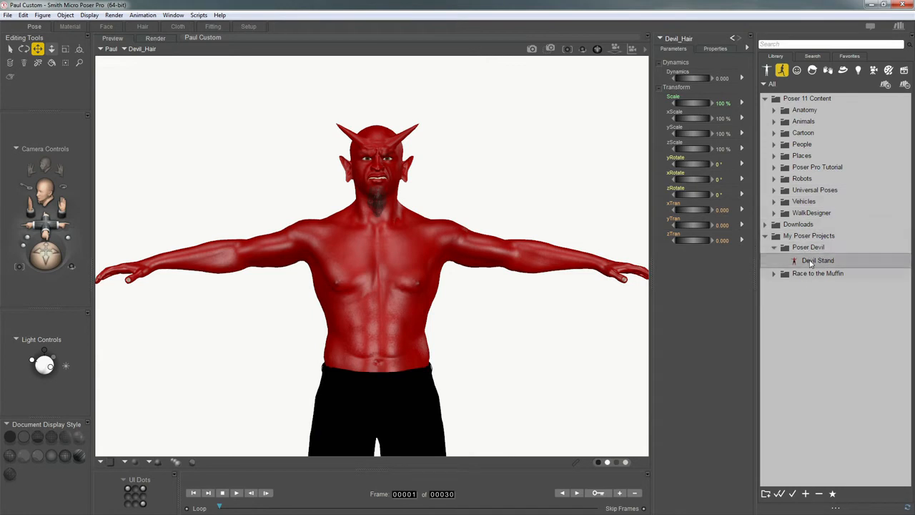
- Apply the Devil Stand pose from the Poser Devil project folder to the figure
click(811, 263)
drag(822, 278, 539, 258)
middle_drag(539, 258, 539, 258)
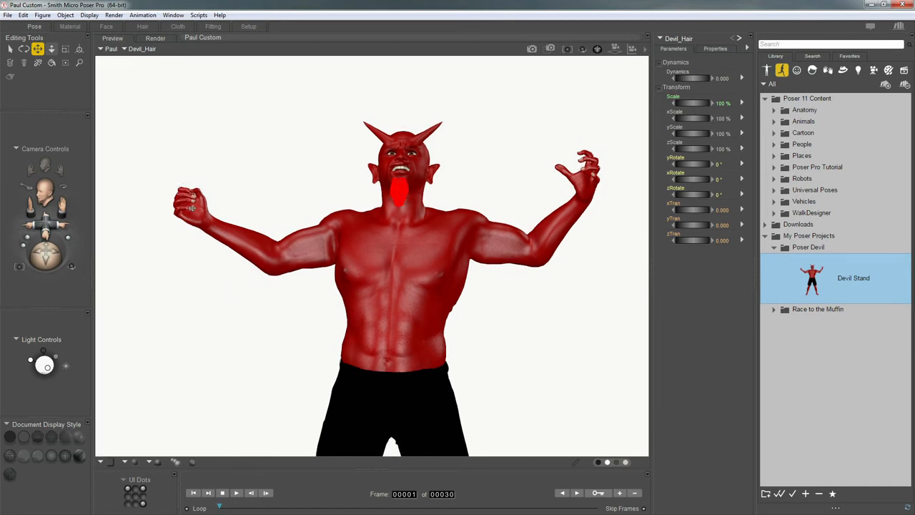
- Add the Demoniac Sword prop from the Poser Devil project folder to the figure's right hand
click(843, 69)
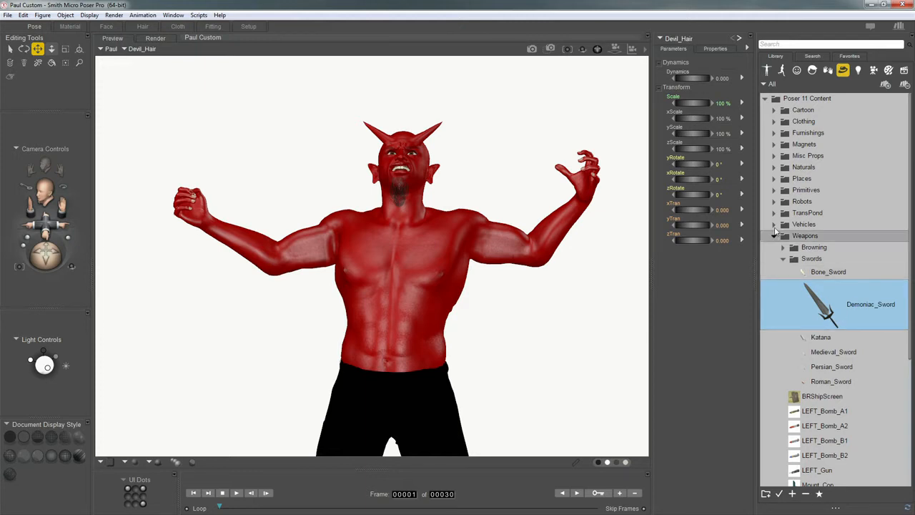
click(765, 98)
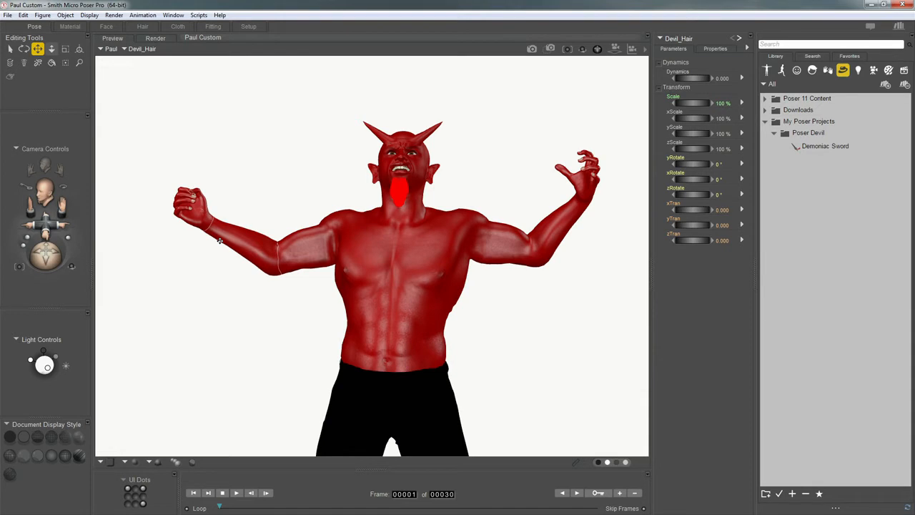
click(806, 147)
click(811, 149)
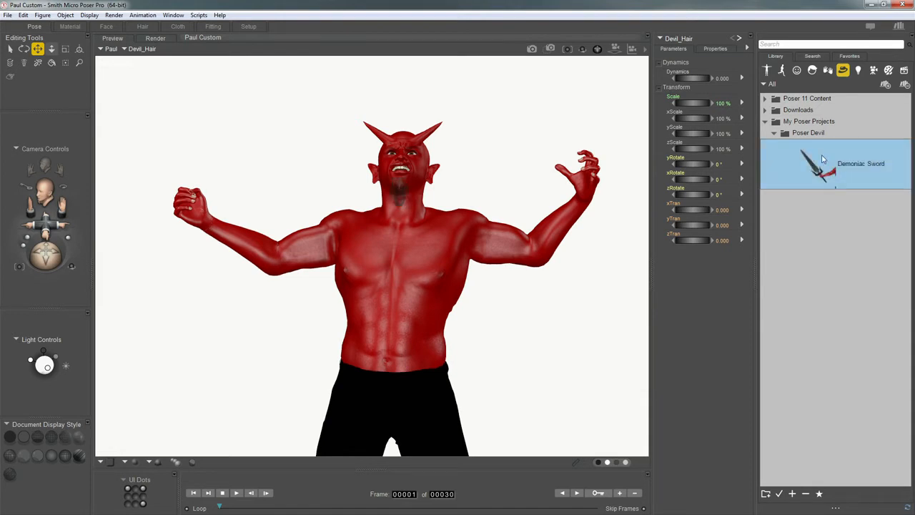
drag(831, 164, 202, 222)
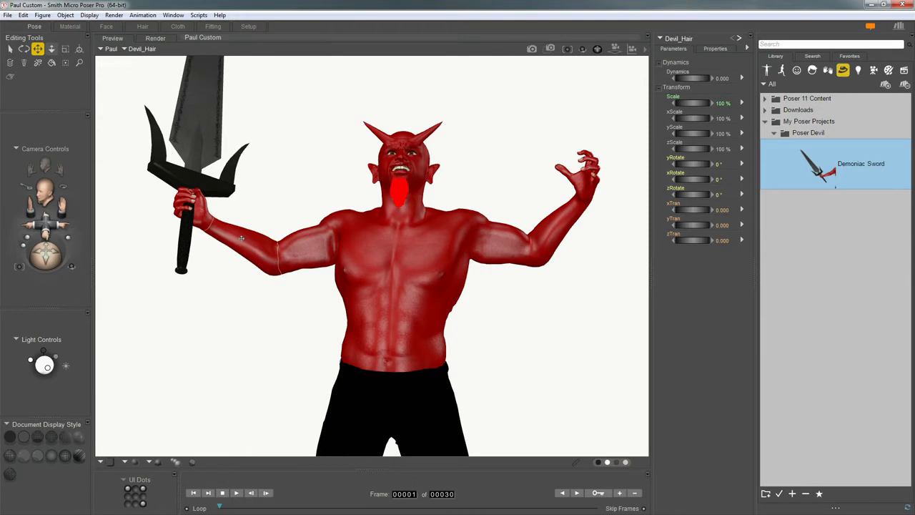
- Set the head's Slit Pupils to 1.000, IrisSize to about 0.120 and Dilate Pupils to about 0.640
mouse_move(242, 238)
mouse_down()
mouse_move(288, 221)
mouse_move(243, 250)
mouse_up()
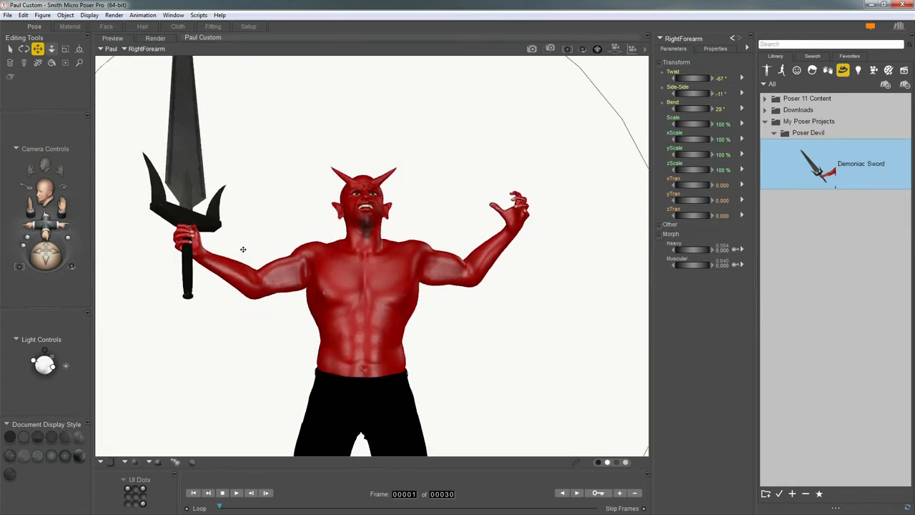
click(397, 267)
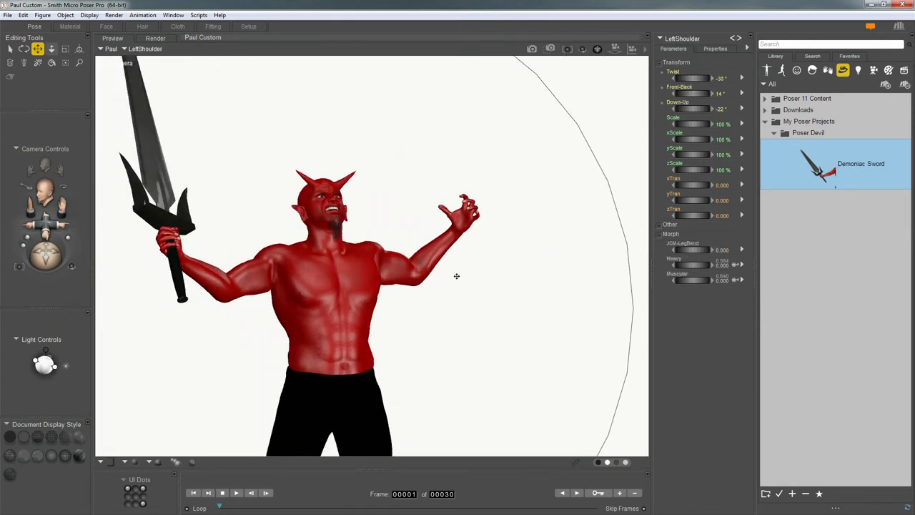
middle_drag(456, 276, 440, 327)
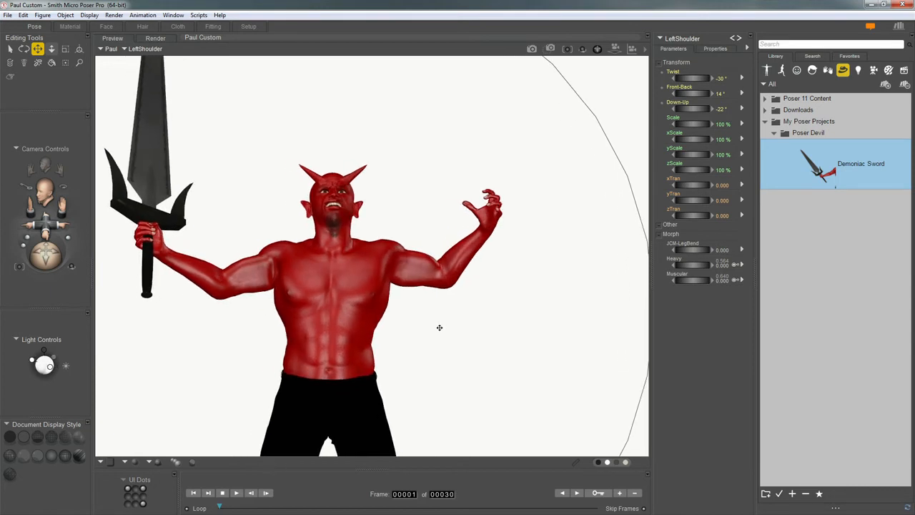
scroll(440, 328, up, 3)
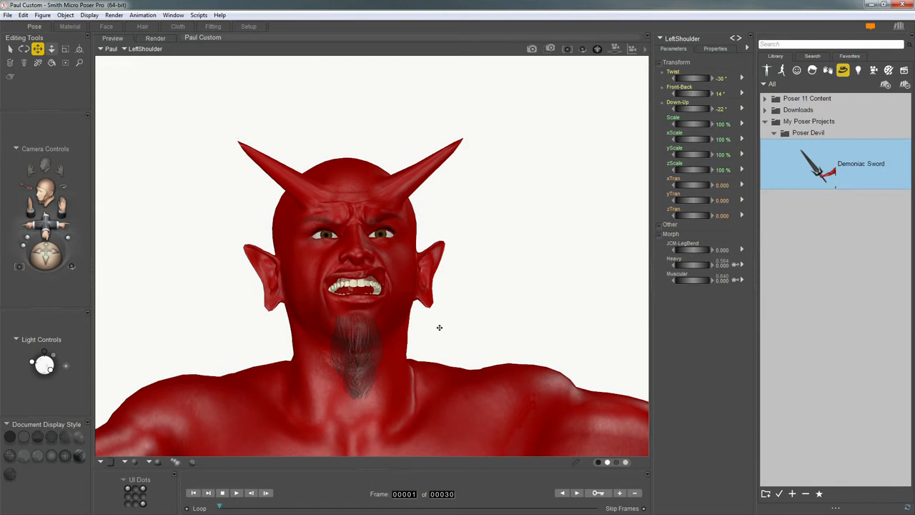
key(space)
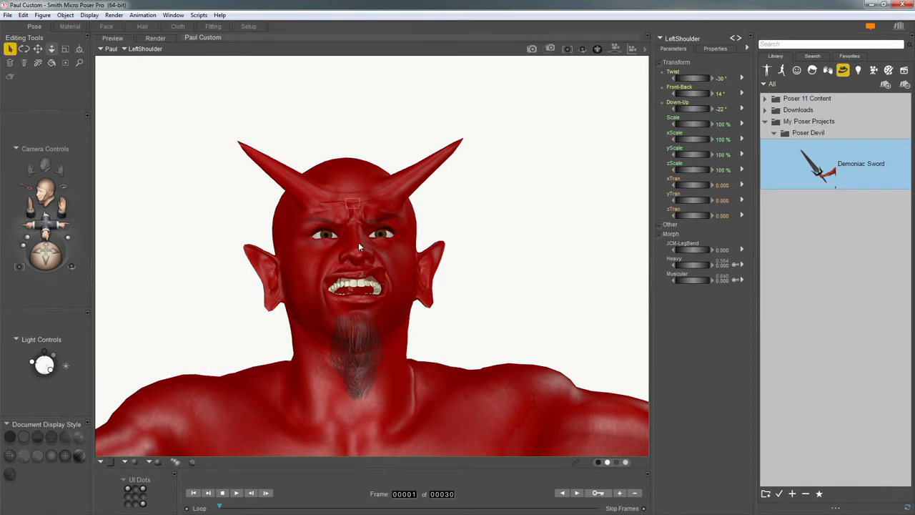
click(355, 254)
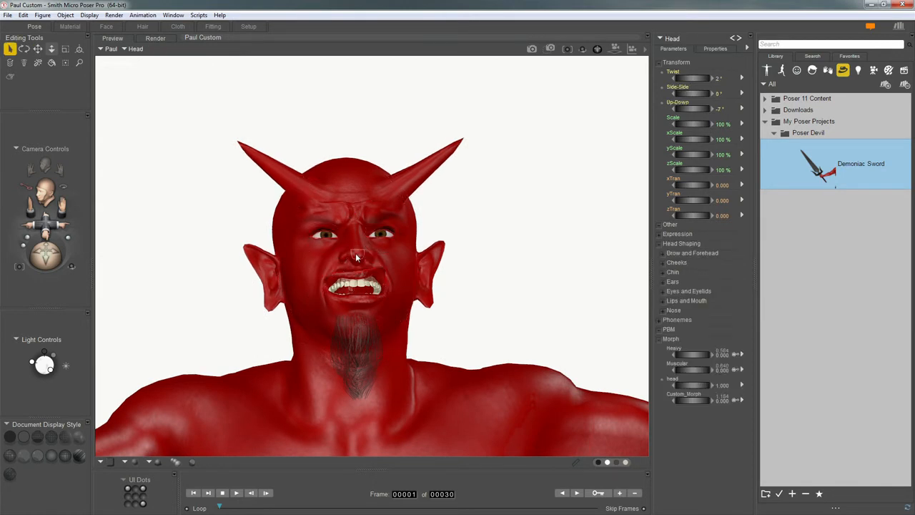
click(676, 290)
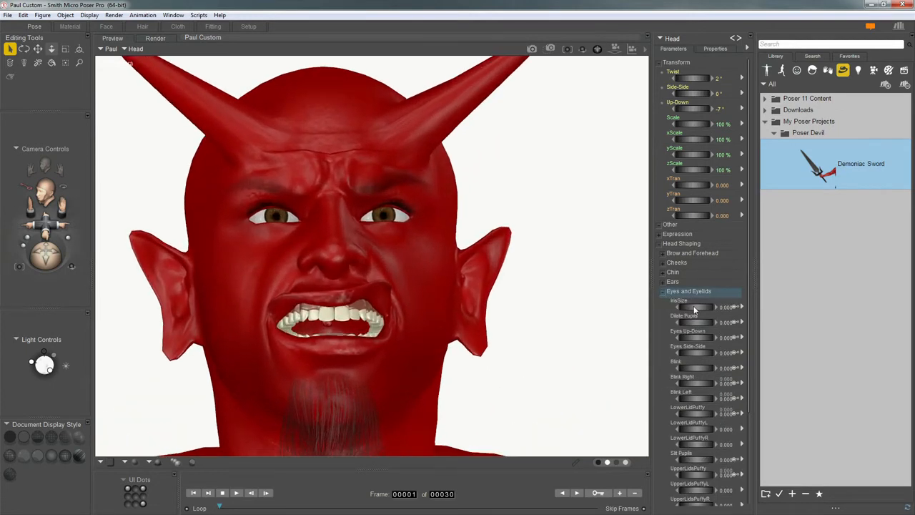
drag(692, 309, 706, 327)
drag(690, 460, 709, 462)
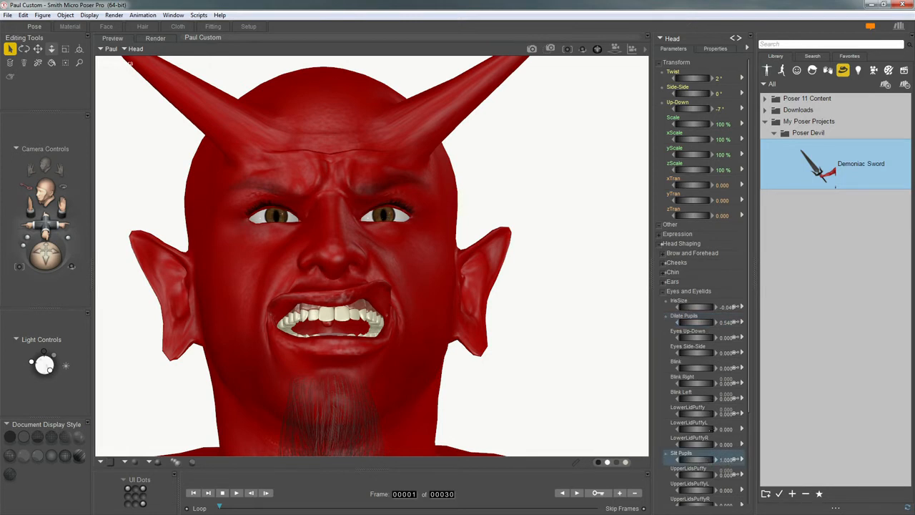
drag(692, 308, 699, 326)
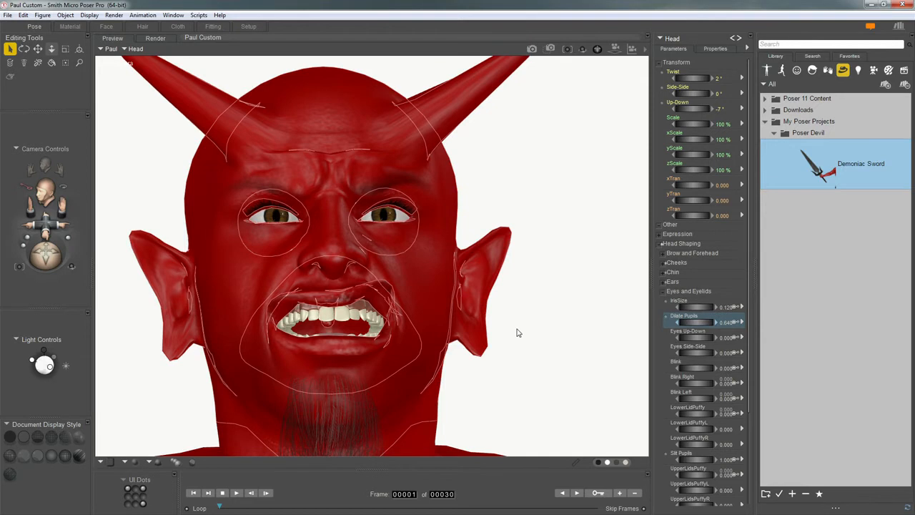
- Switch to the posing camera and create a magnet on the figure's left shoulder part
key(ctrl+m)
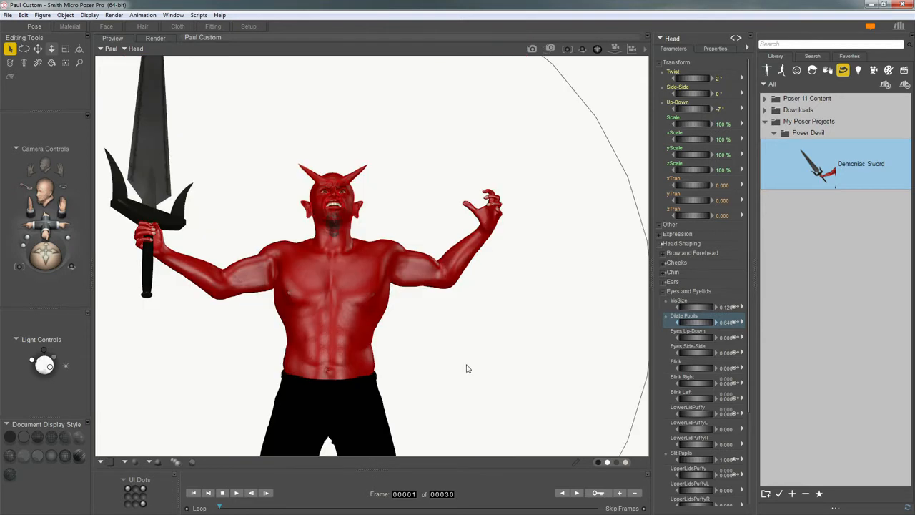
key(ctrl+comma)
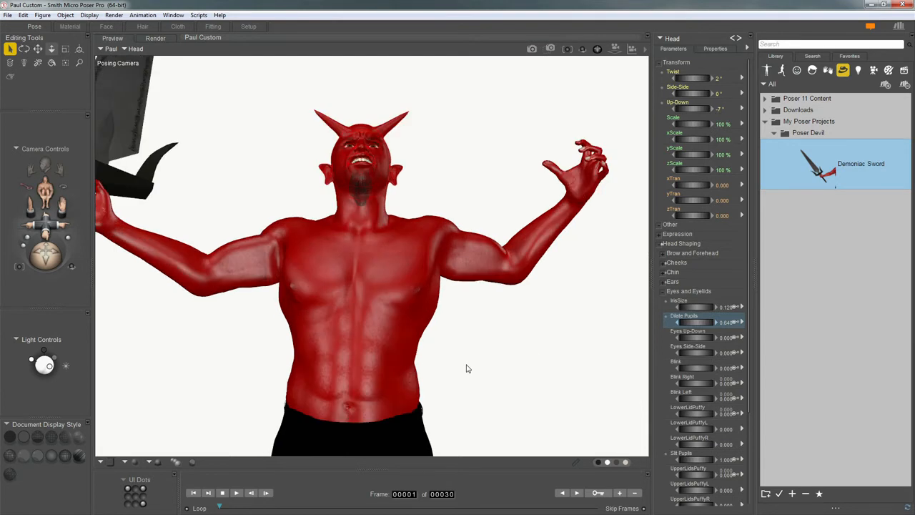
middle_drag(468, 368, 467, 365)
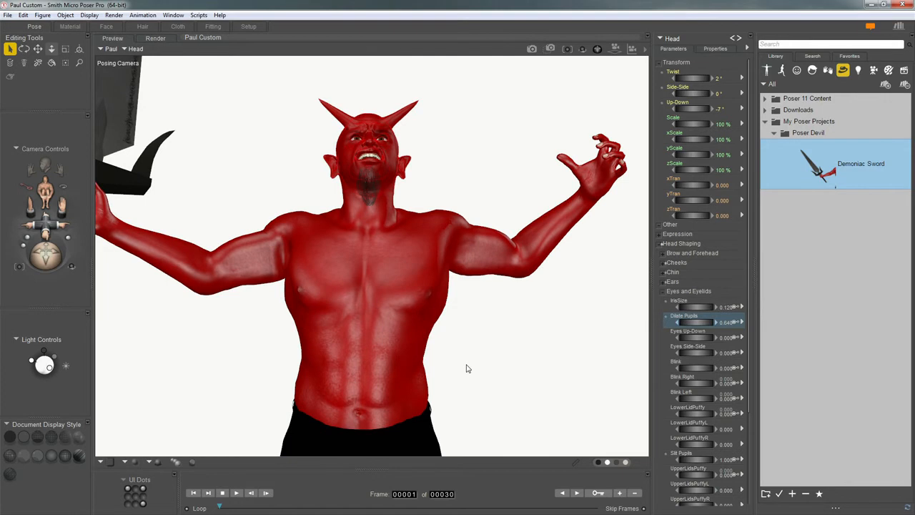
middle_drag(347, 281, 347, 279)
scroll(347, 281, down, 2)
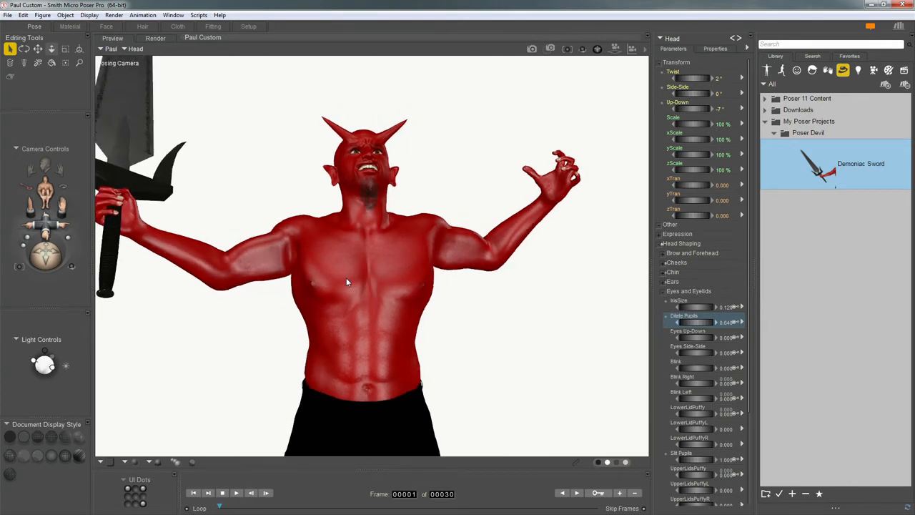
mouse_move(448, 262)
middle_down()
mouse_move(482, 252)
mouse_move(475, 244)
mouse_move(448, 267)
middle_up()
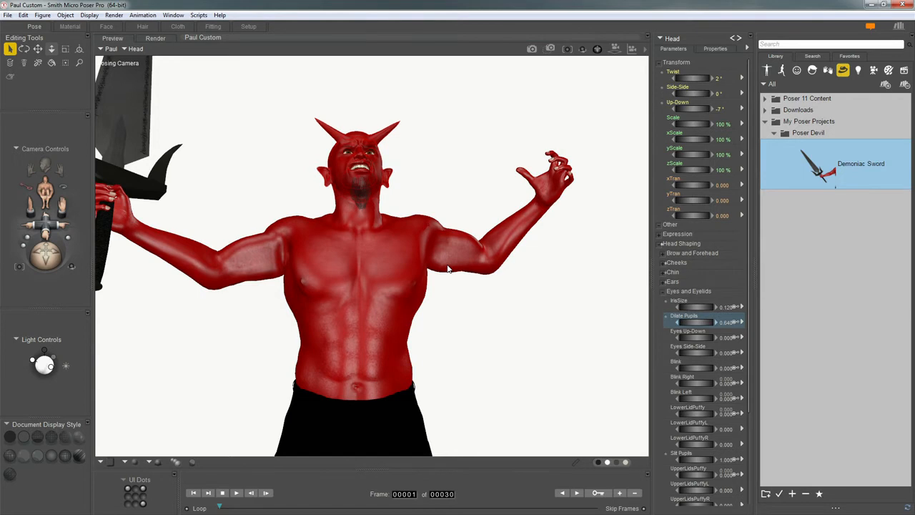
scroll(448, 268, up, 4)
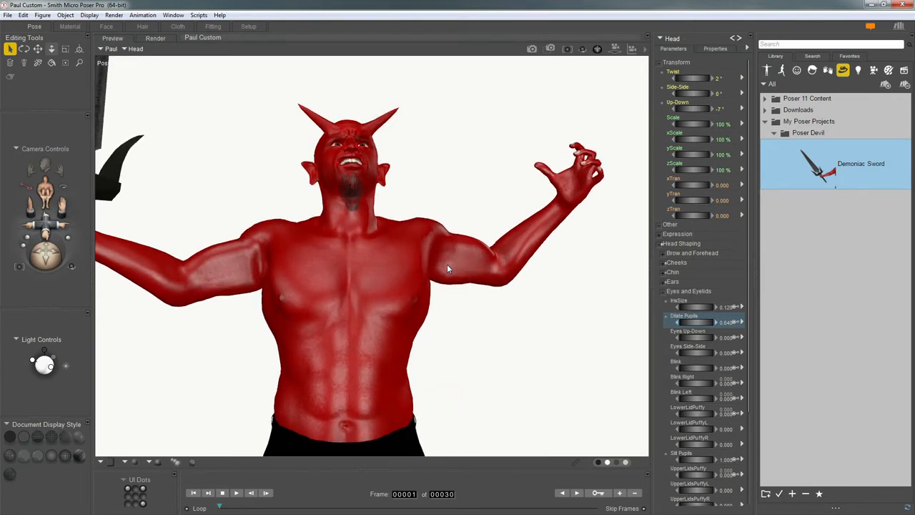
click(466, 261)
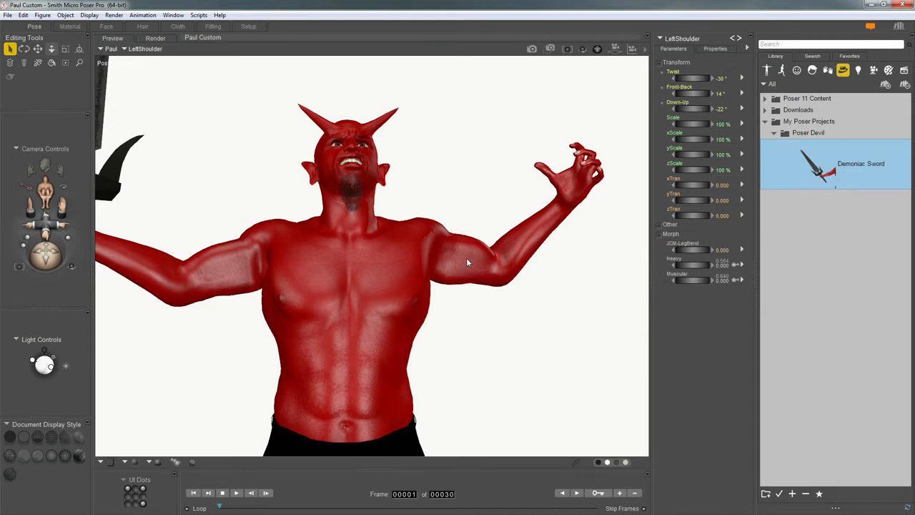
click(65, 15)
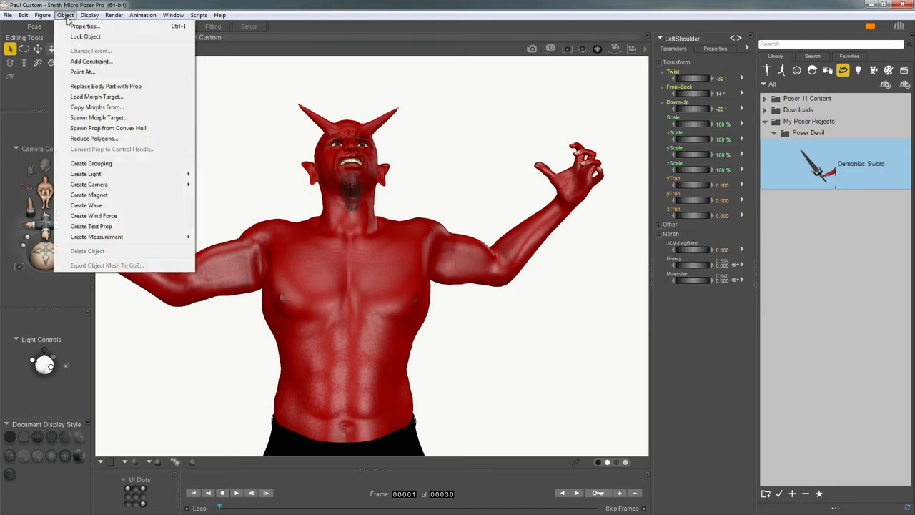
click(89, 194)
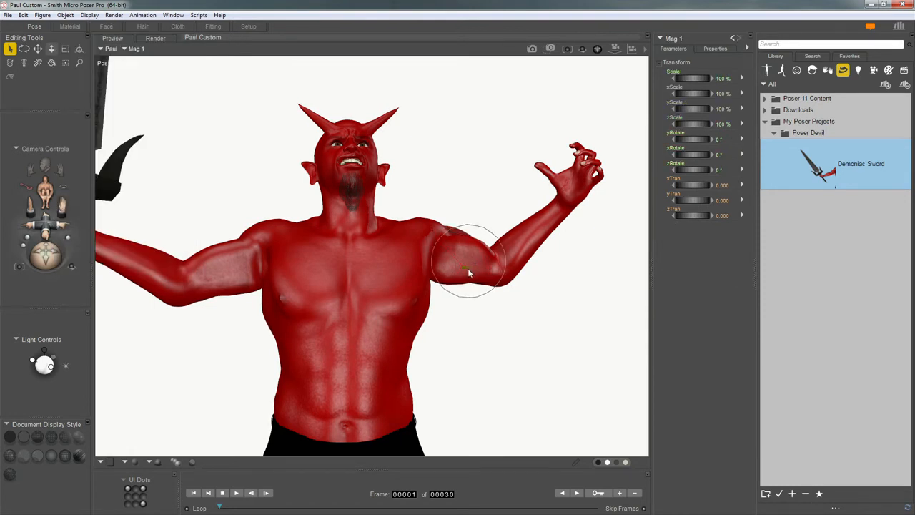
- Rotate the magnet's base to about yRotate -10°, xRotate 61° and zRotate -15° to align it with the left upper arm
scroll(468, 269, up, 4)
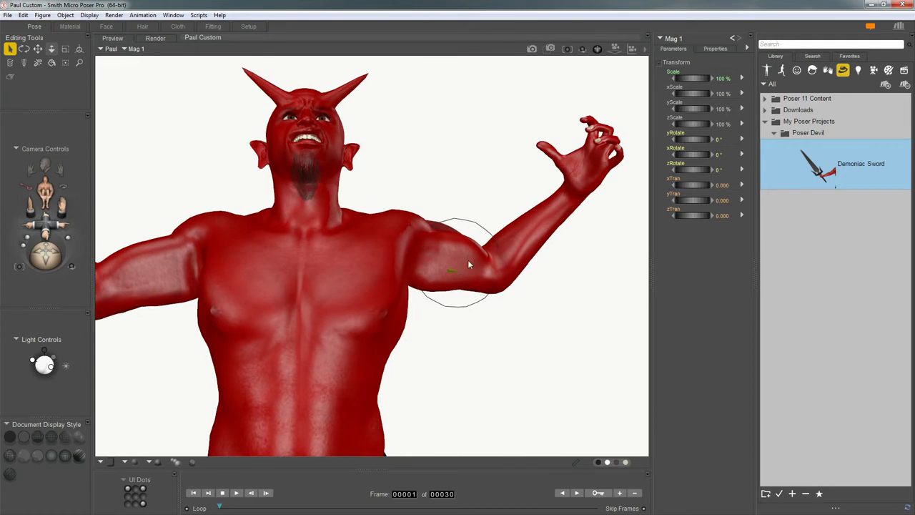
click(462, 278)
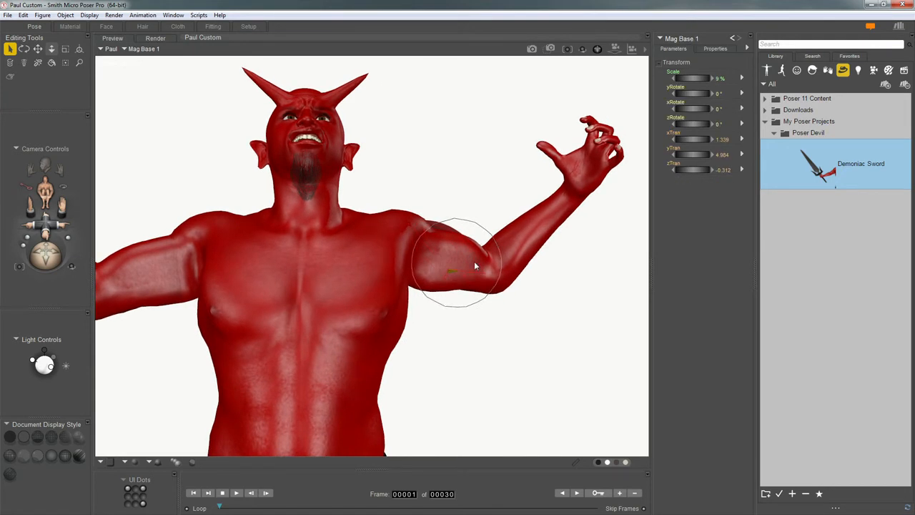
key(x)
drag(498, 258, 451, 280)
mouse_move(510, 300)
mouse_down()
mouse_move(503, 287)
mouse_move(510, 290)
mouse_up()
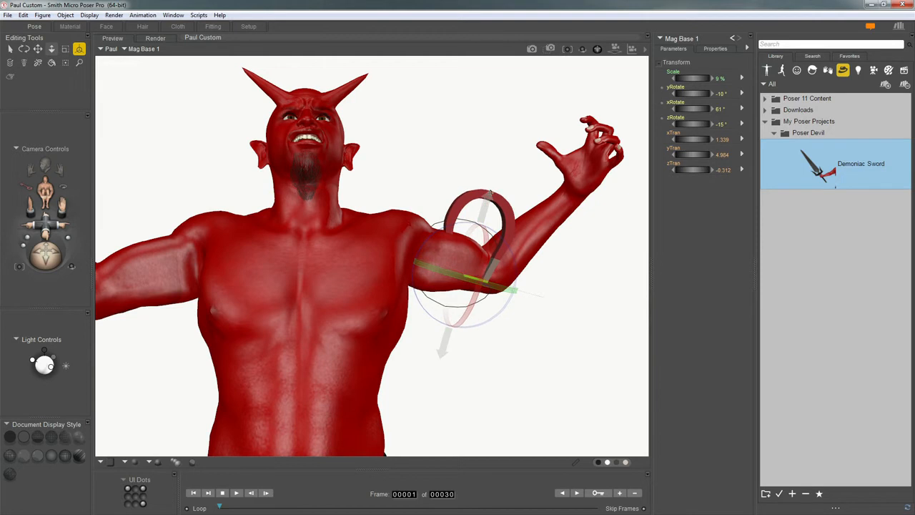
- Move the magnet base within the left upper arm to about yTran 5.107 and zTran -0.218
drag(488, 198, 492, 184)
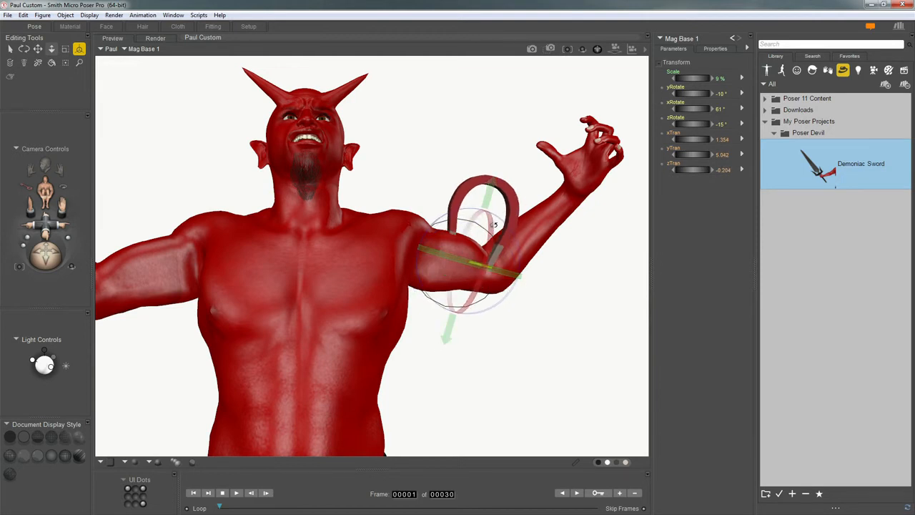
middle_drag(522, 246, 525, 273)
scroll(525, 280, up, 3)
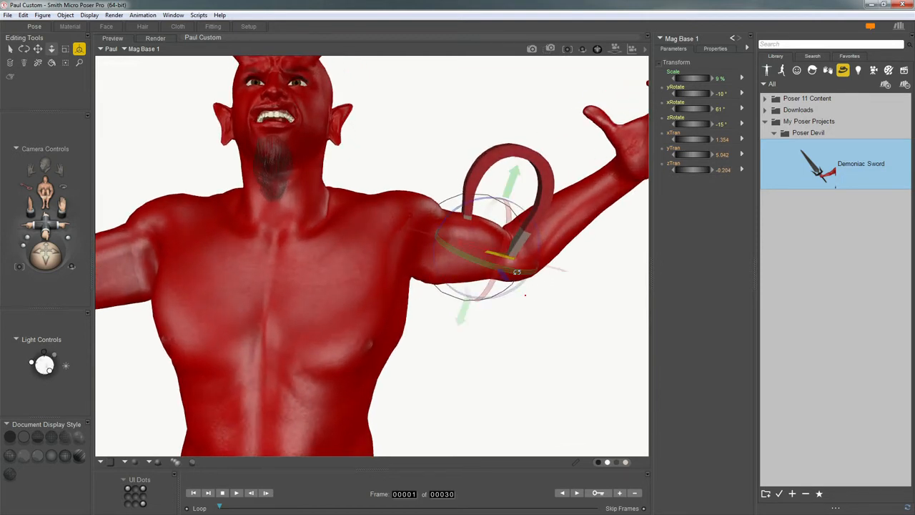
drag(541, 268, 535, 266)
middle_drag(535, 266, 525, 249)
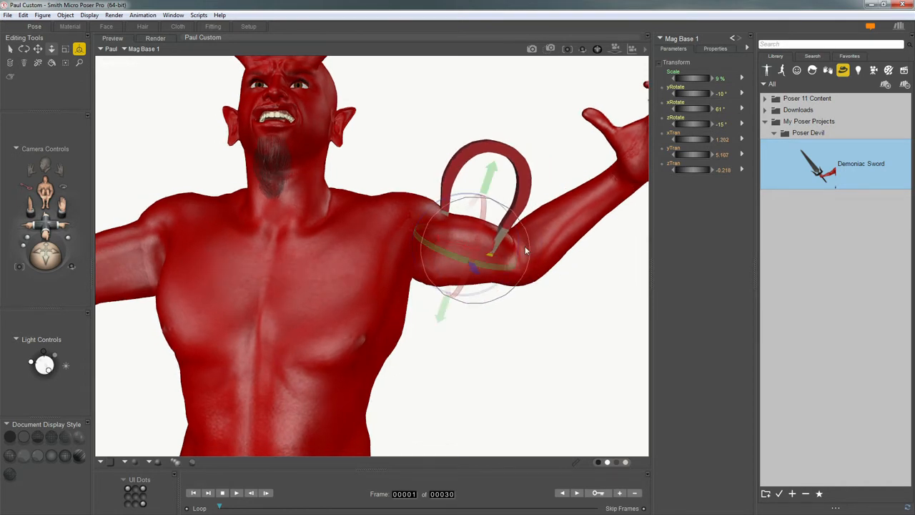
- Check the magnet's placement in the Lit Wireframe and outline display styles, and return to the textured display
click(63, 438)
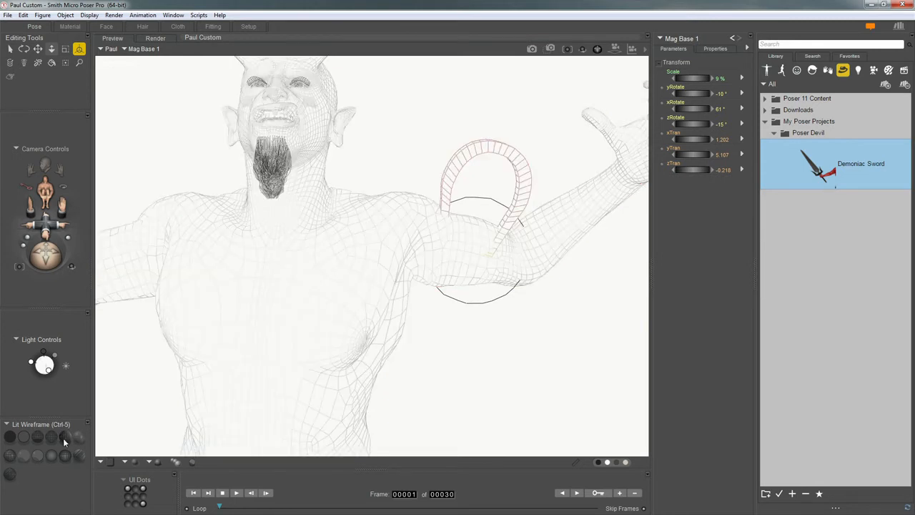
click(23, 438)
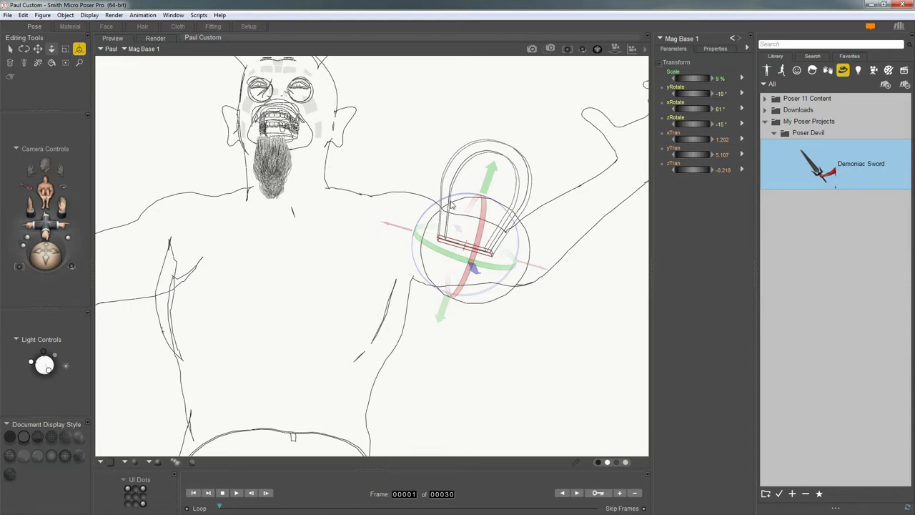
click(78, 455)
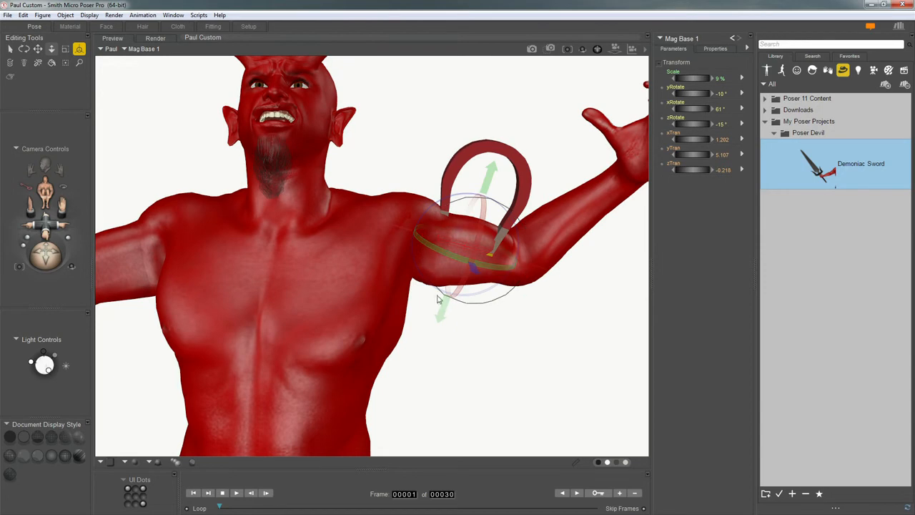
- Nudge the magnet base up to about yTran 5.118 and zTran -0.198, and select the magnet itself
middle_drag(497, 358, 462, 356)
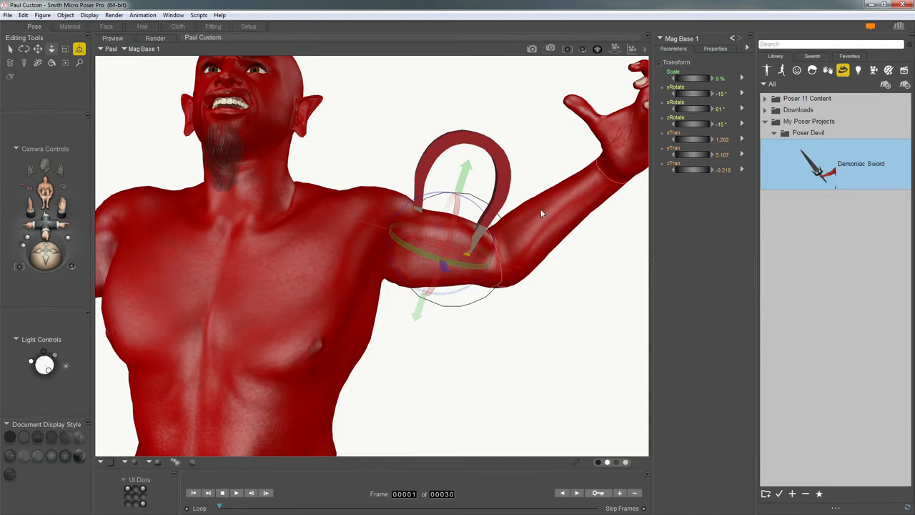
middle_drag(486, 302, 471, 315)
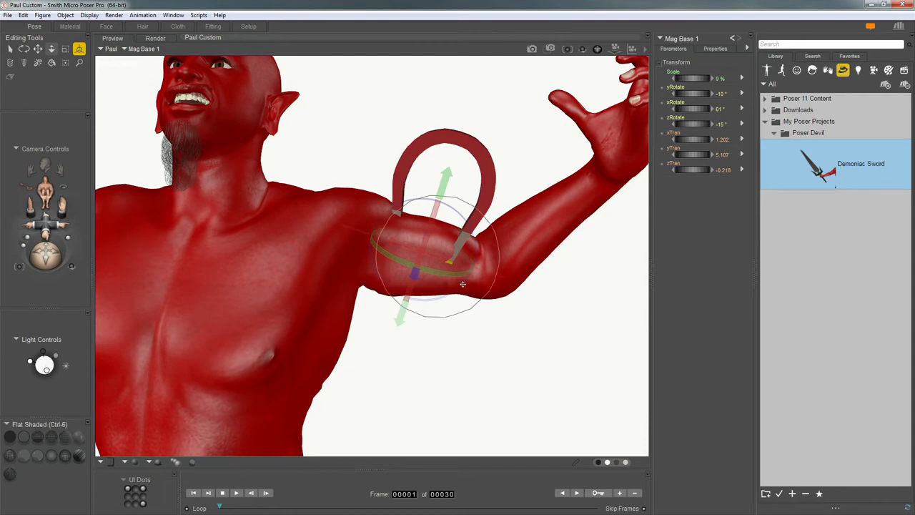
drag(448, 176, 430, 294)
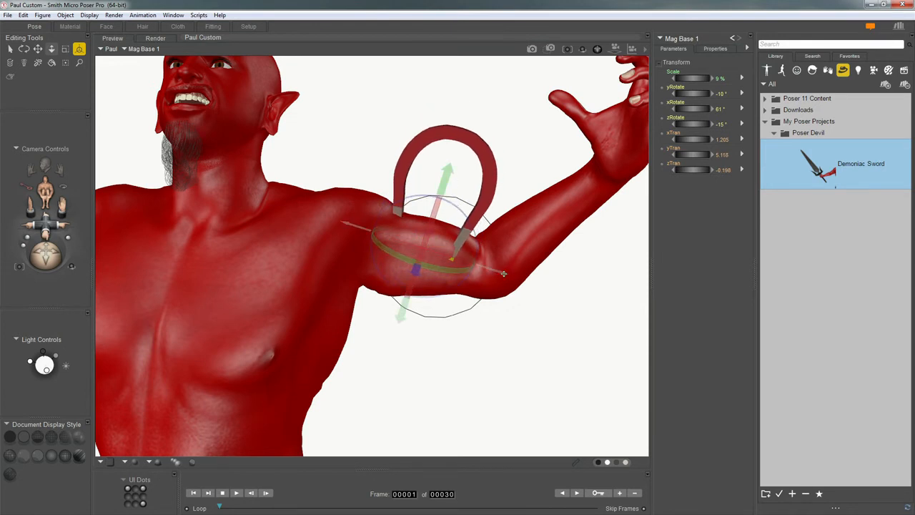
click(491, 173)
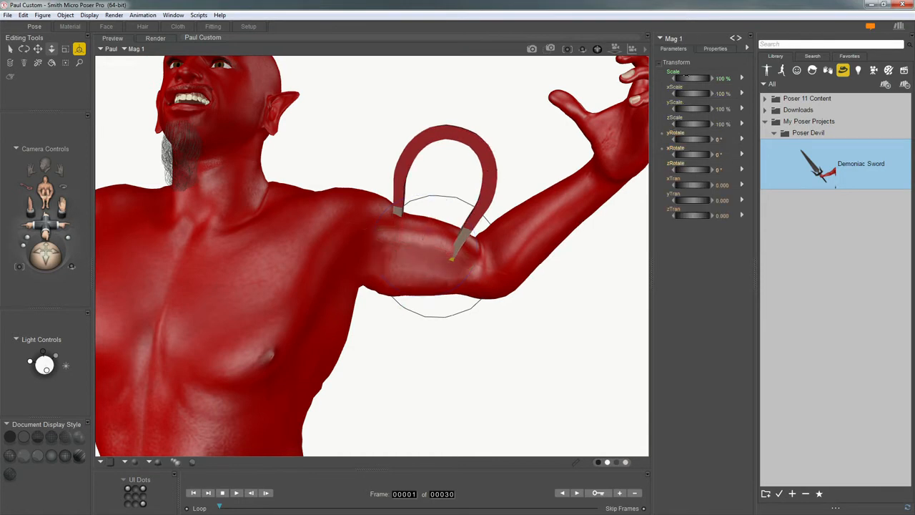
- Scale the left upper arm's magnet to about 149% and move it to about xTran -0.663, yTran 0.387 and zTran -0.078
drag(686, 77, 742, 68)
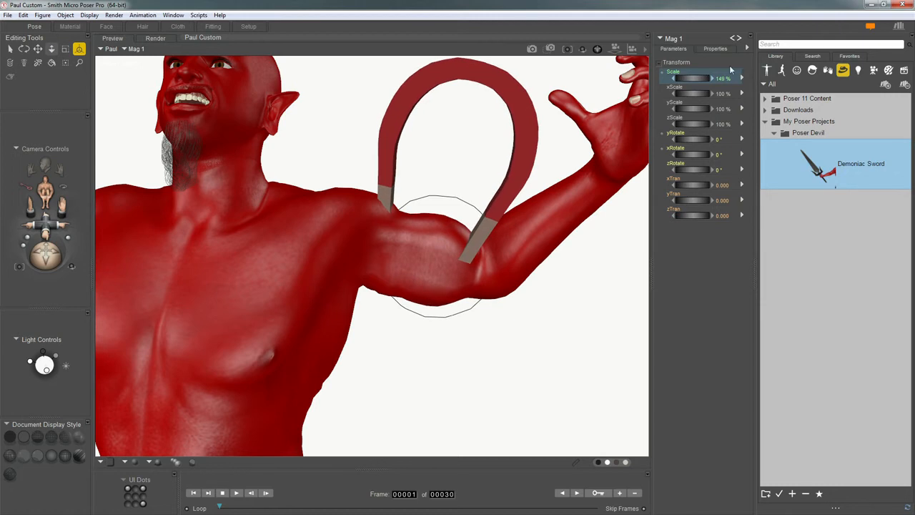
key(space)
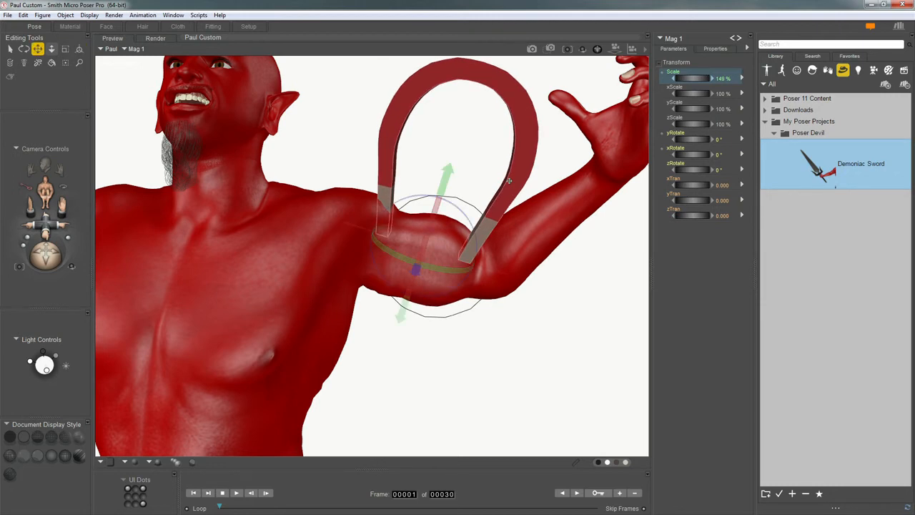
mouse_move(511, 186)
mouse_down()
mouse_move(513, 165)
mouse_move(507, 183)
mouse_move(499, 179)
mouse_move(506, 184)
mouse_up()
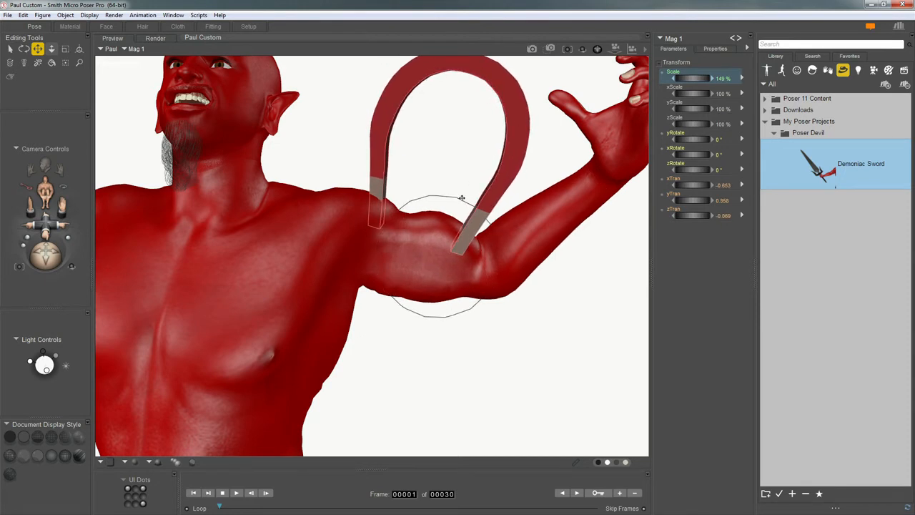
drag(461, 199, 460, 199)
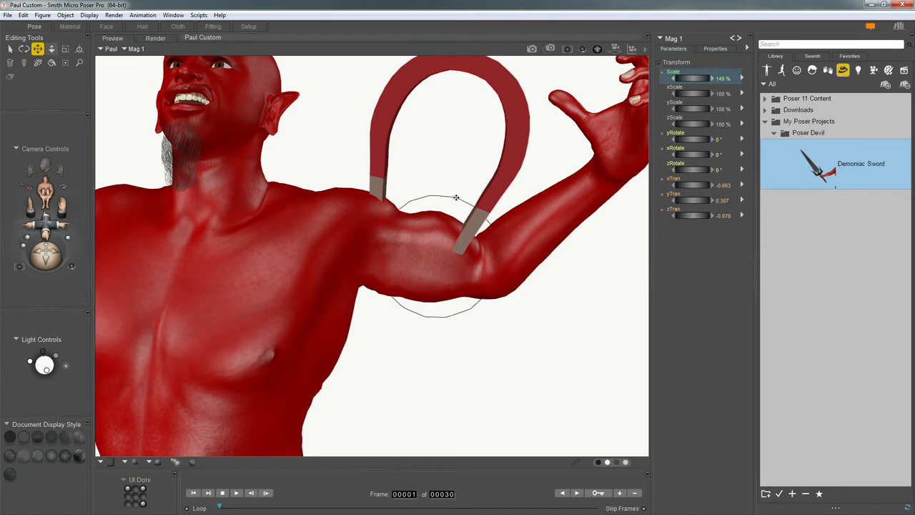
- Enlarge the magnet's zone to about 5% and scale the magnet itself to about 154%
click(442, 313)
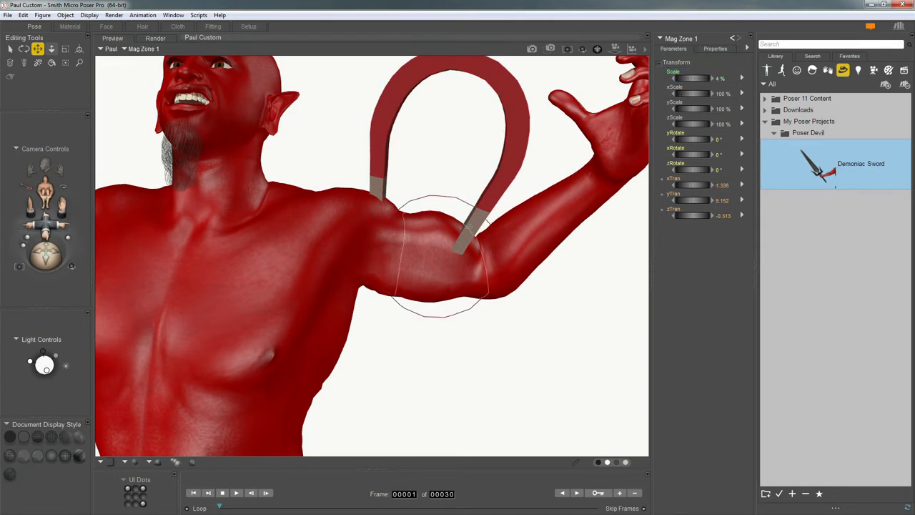
mouse_move(696, 82)
mouse_down()
mouse_move(671, 81)
mouse_move(712, 80)
mouse_move(694, 82)
mouse_up()
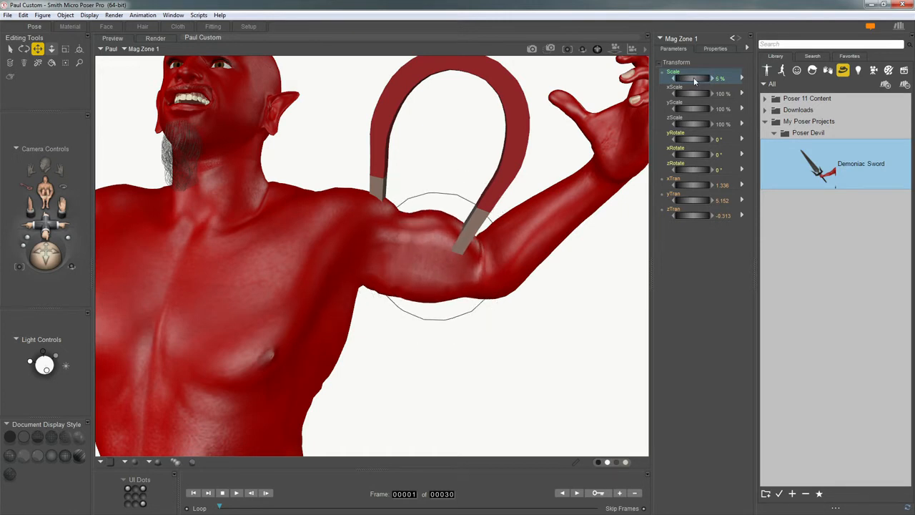
click(506, 163)
drag(690, 78, 697, 81)
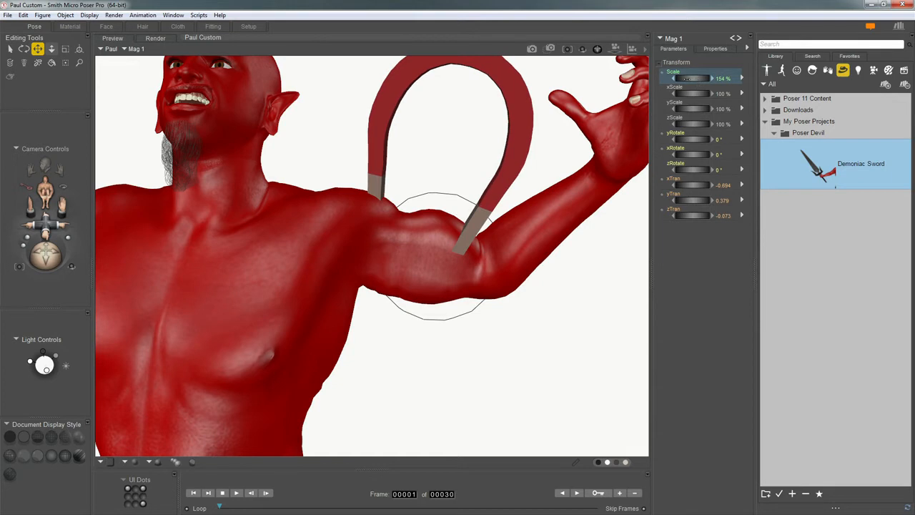
- Shift the magnet and its zone over the left biceps, ending with the magnet at about 137% scale, xTran -0.603, yTran 0.462 and zTran 0.654
alt+drag(593, 333, 563, 341)
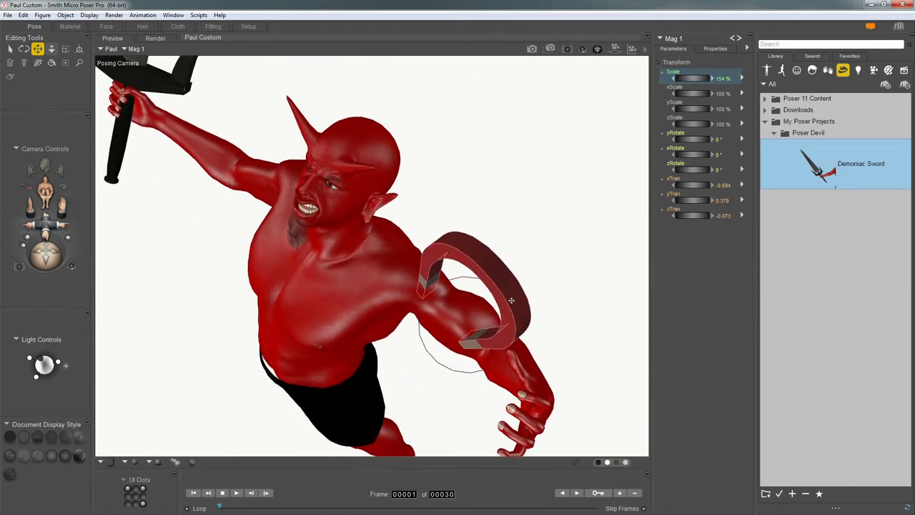
drag(510, 299, 493, 321)
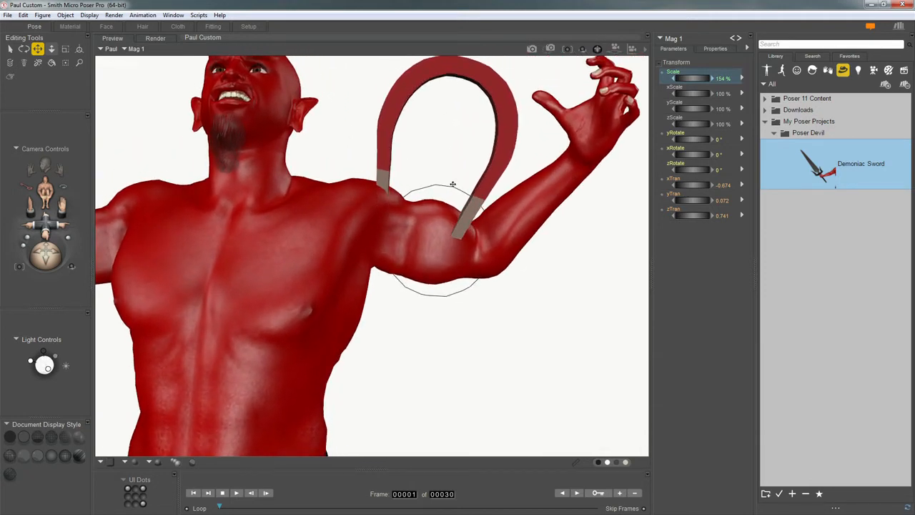
click(426, 284)
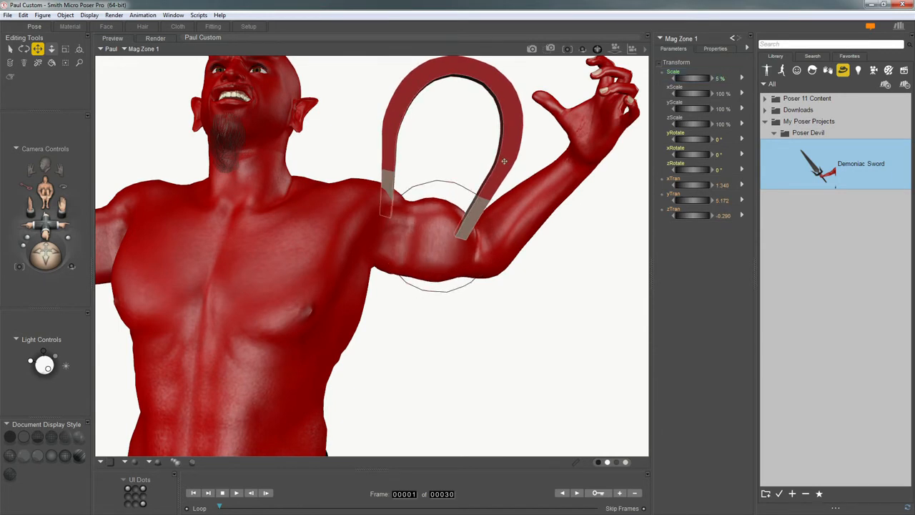
click(522, 145)
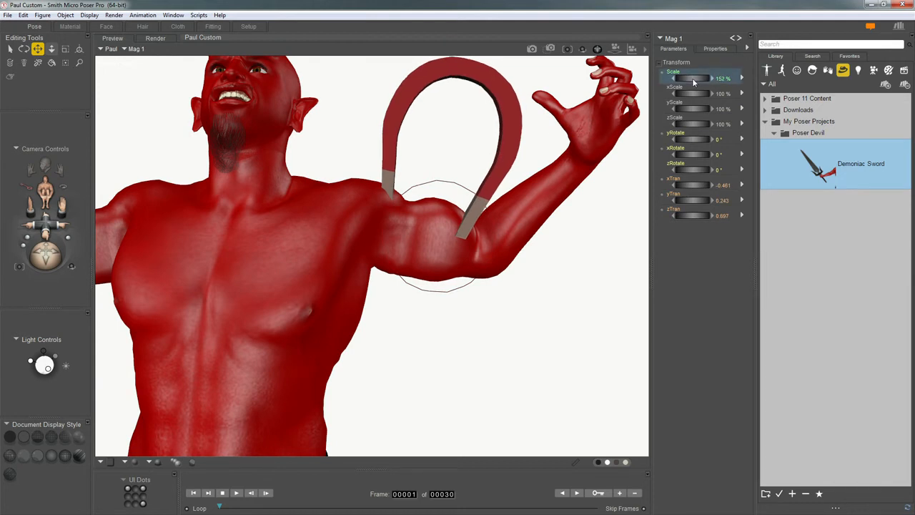
drag(681, 84, 678, 75)
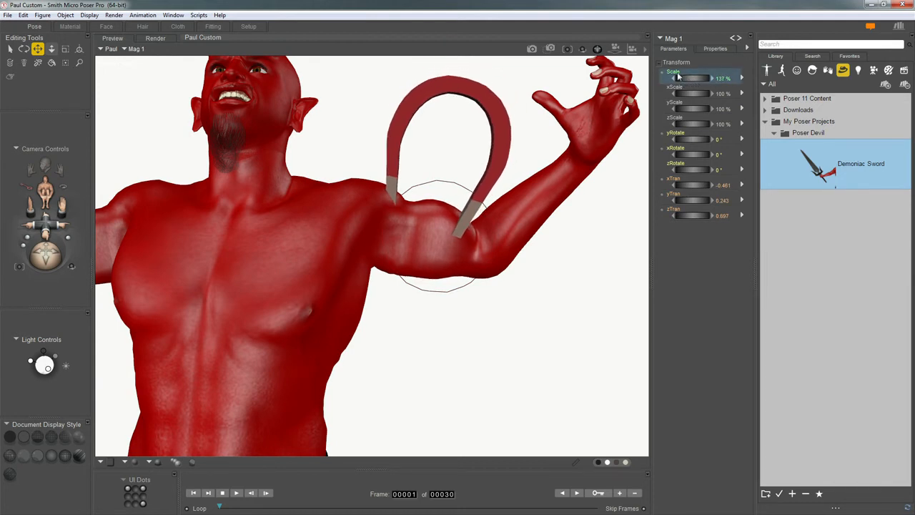
middle_drag(461, 95, 462, 95)
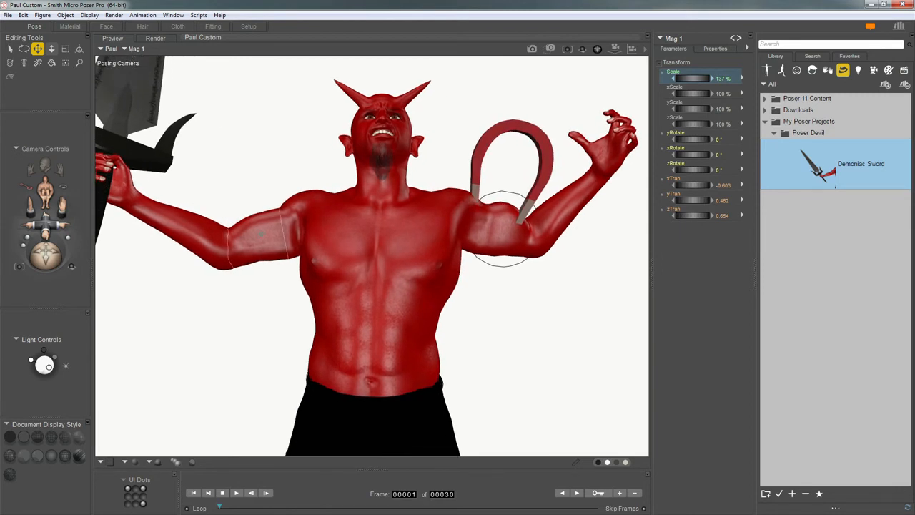
- Create a magnet on the right upper arm and rotate its base to about xRotate 67°
click(261, 236)
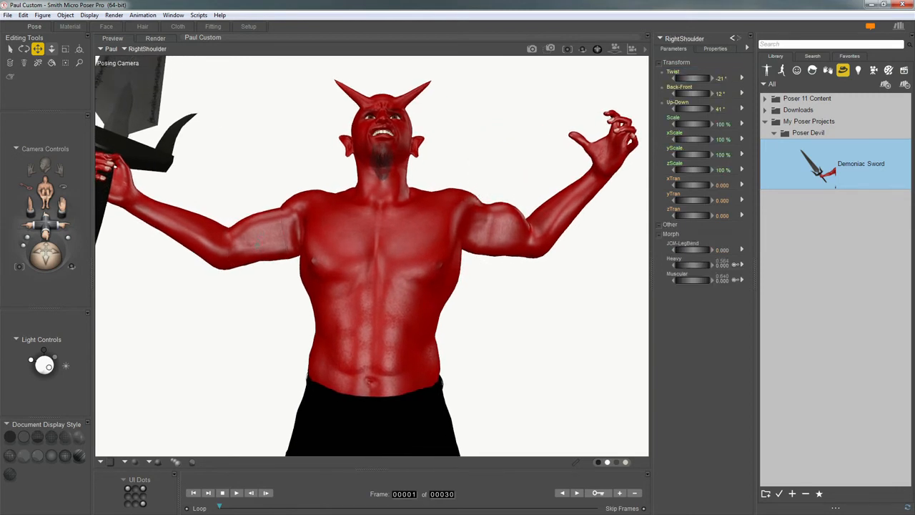
click(66, 15)
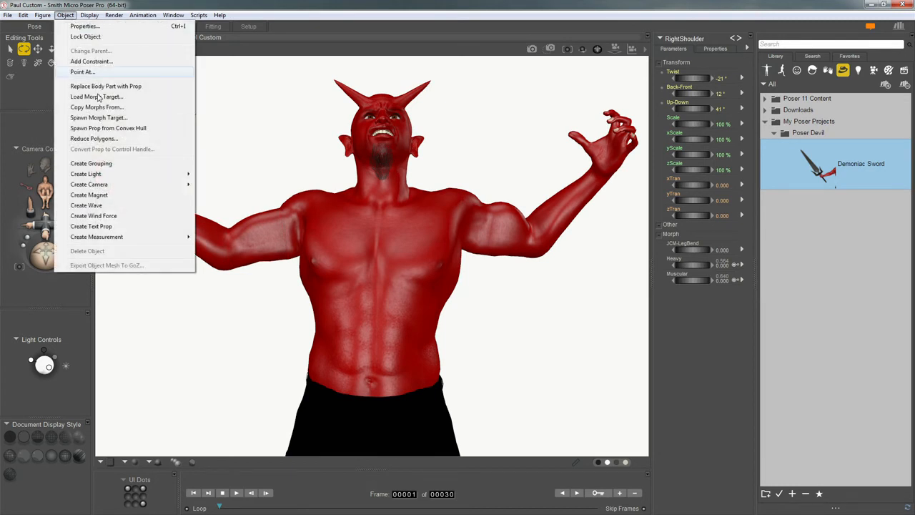
click(119, 195)
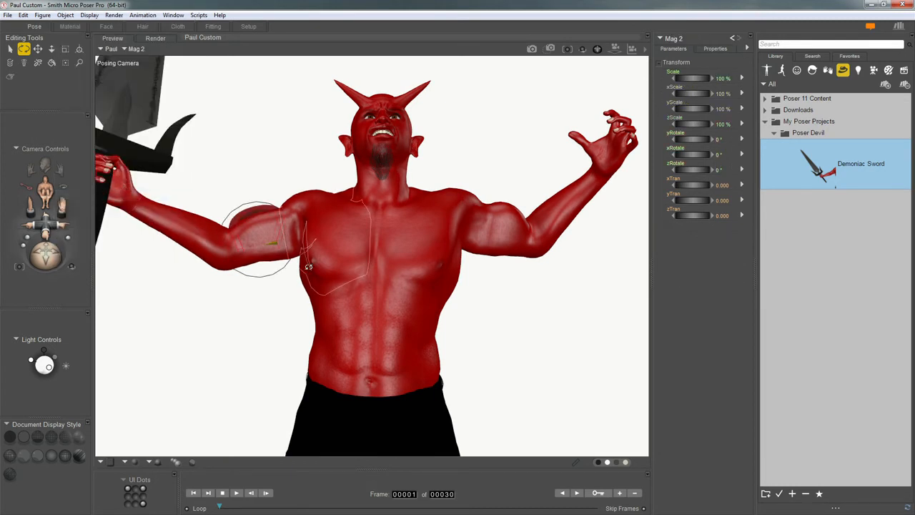
click(266, 246)
click(258, 248)
key(d)
drag(254, 258, 255, 309)
key(s)
- Copy the left arm magnet's settings and paste them onto the right arm's magnet
click(501, 224)
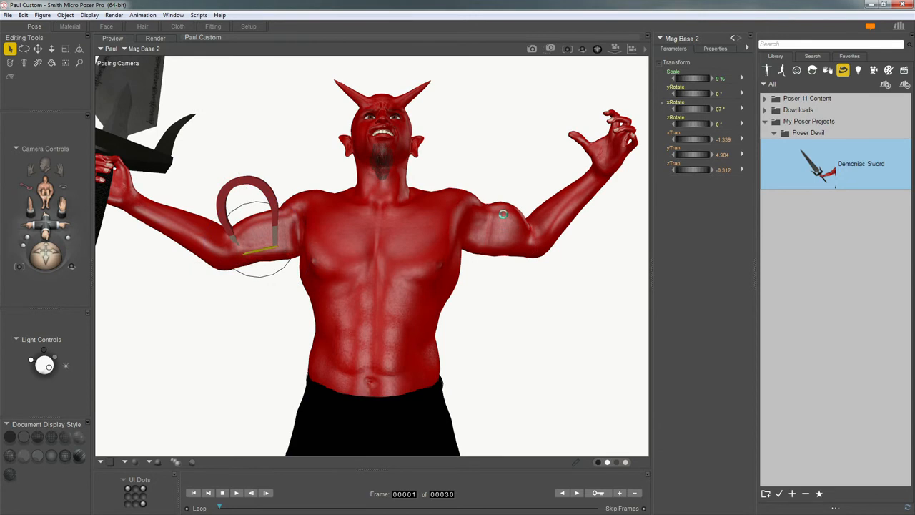
click(542, 149)
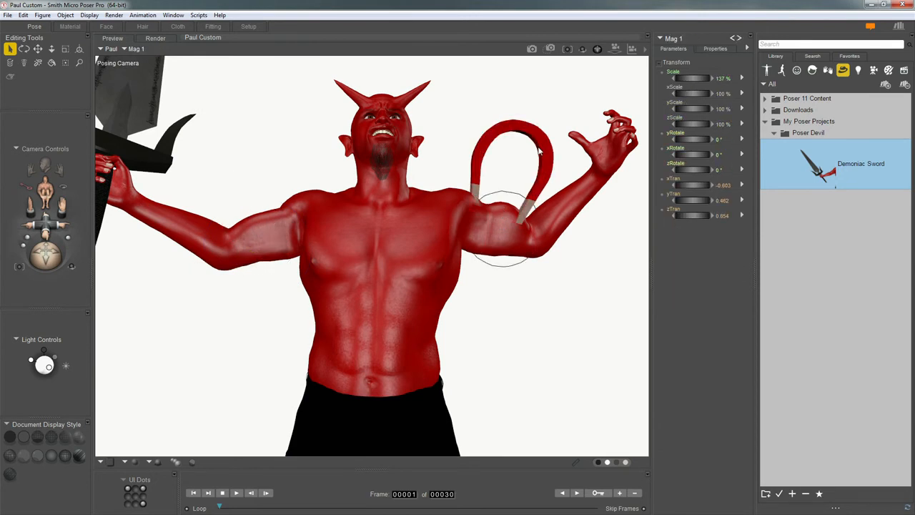
click(263, 236)
click(266, 191)
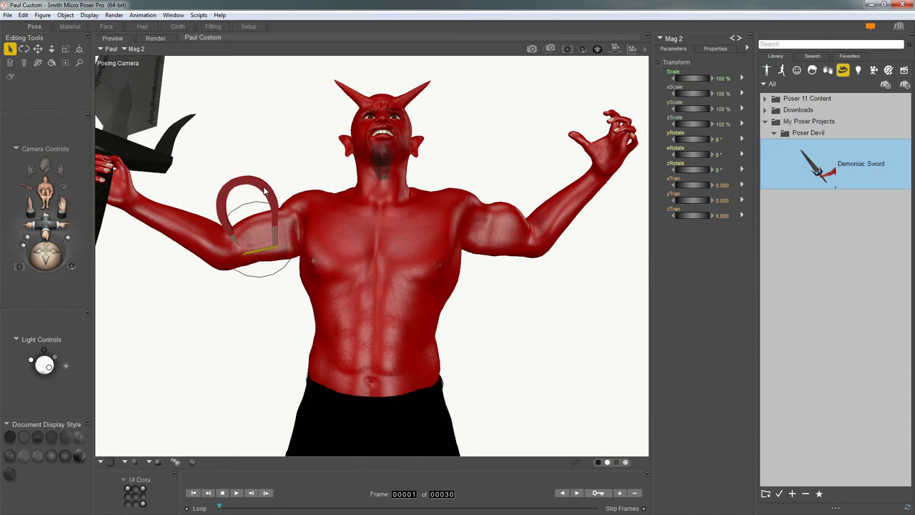
key(ctrl+v)
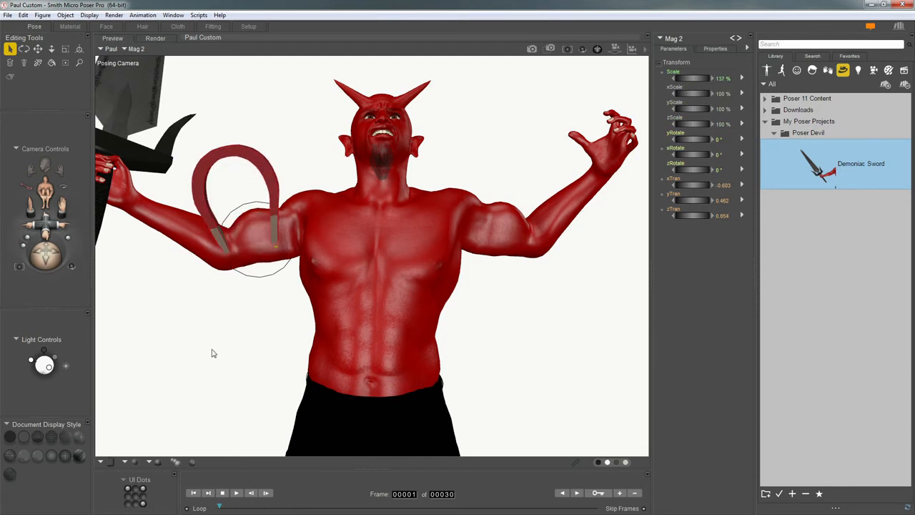
- Move the right arm's magnet to about xTran 0.225, yTran 0.550 and zTran 0.634 to shape the biceps
middle_drag(263, 303, 291, 266)
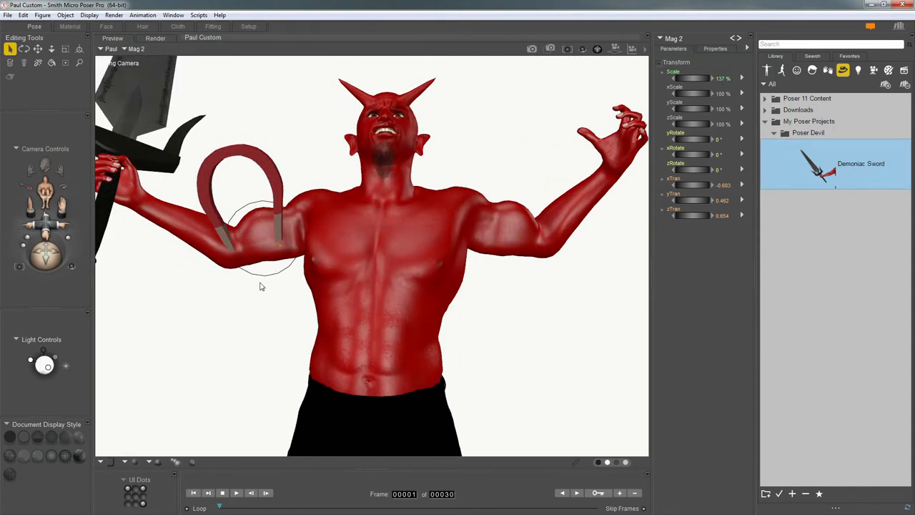
key(t)
drag(262, 169, 264, 154)
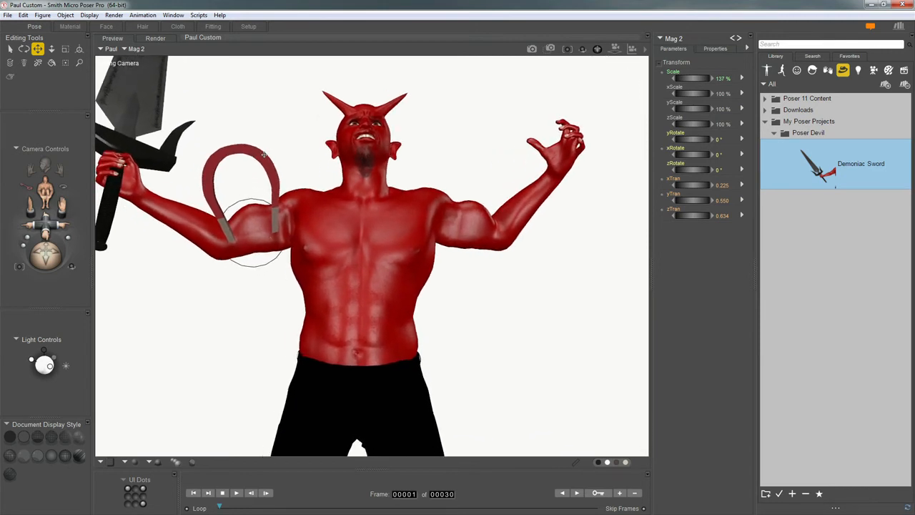
- Set the animation length to 60 frames and go to the last frame
click(446, 495)
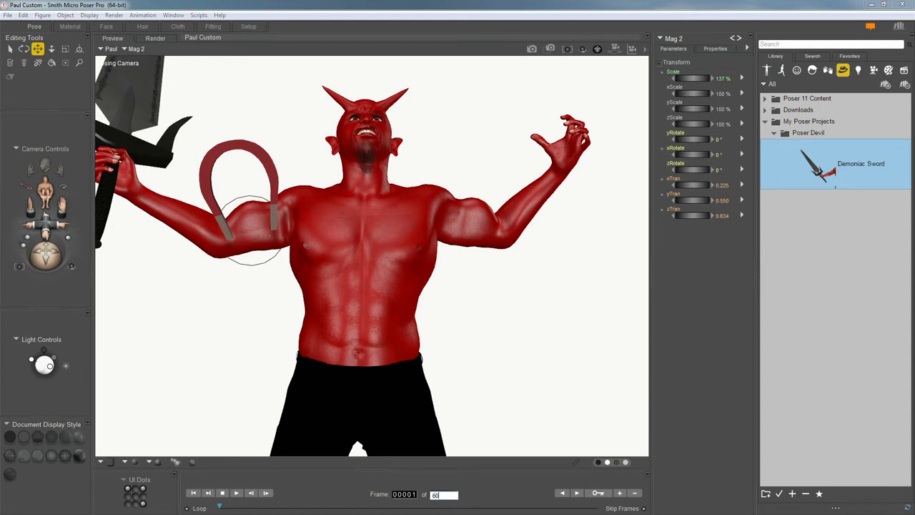
key(Return)
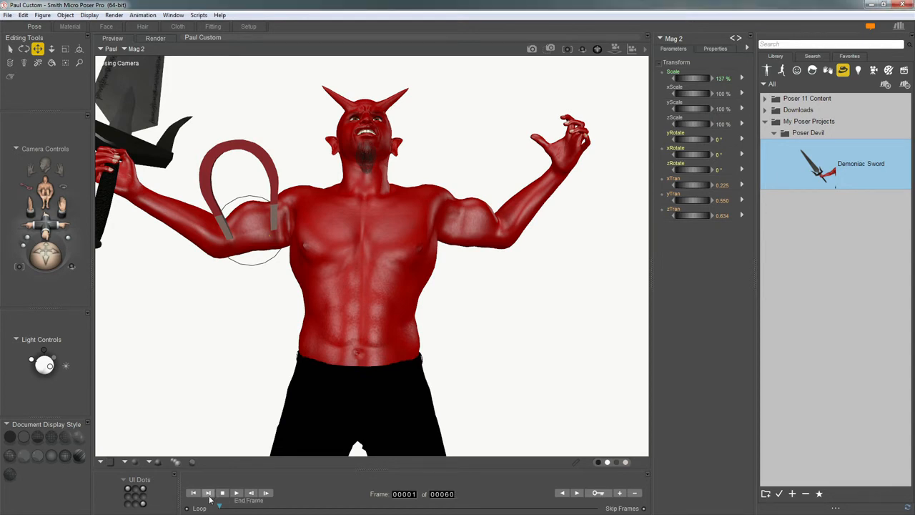
click(208, 493)
- Bend the left forearm slightly further in toward the head on frame 60
key(r)
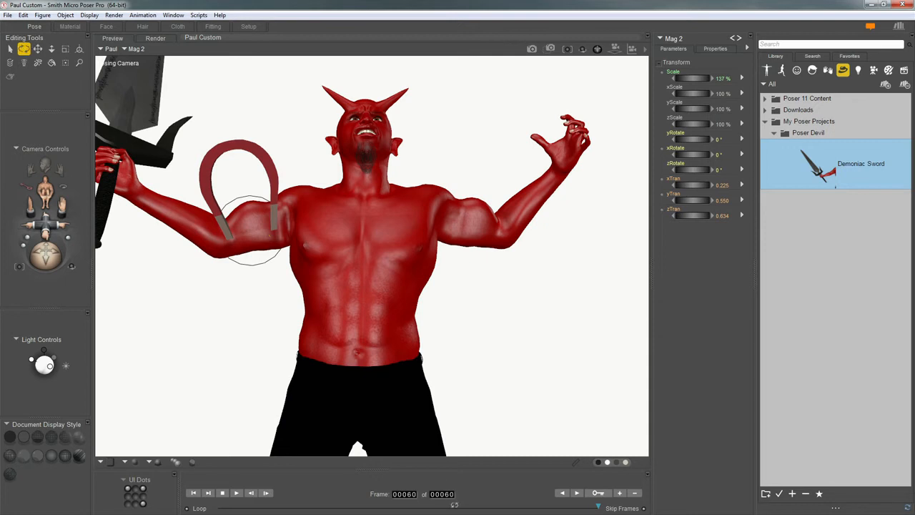
drag(529, 197, 502, 188)
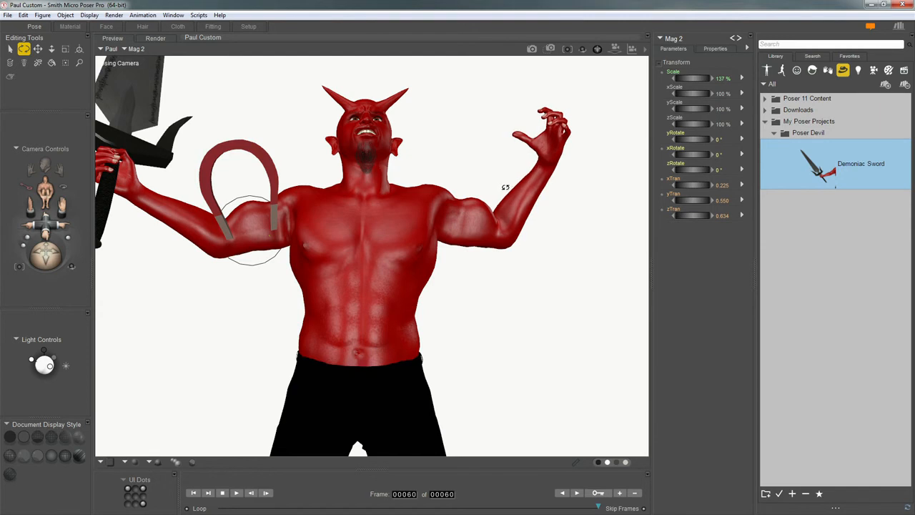
click(503, 188)
- Curl the left hand with Grasp at about 0.280 and raise the right forearm to a Bend of about 36°
click(548, 146)
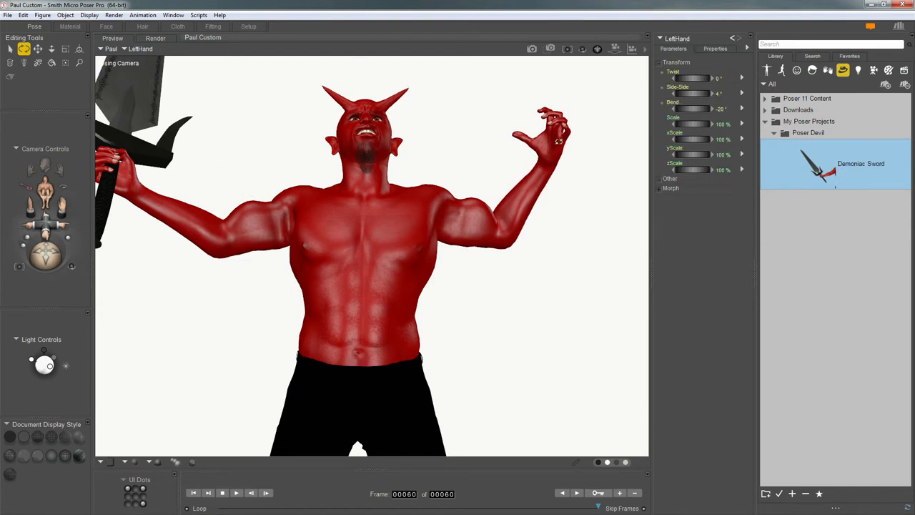
click(663, 188)
drag(695, 205, 694, 203)
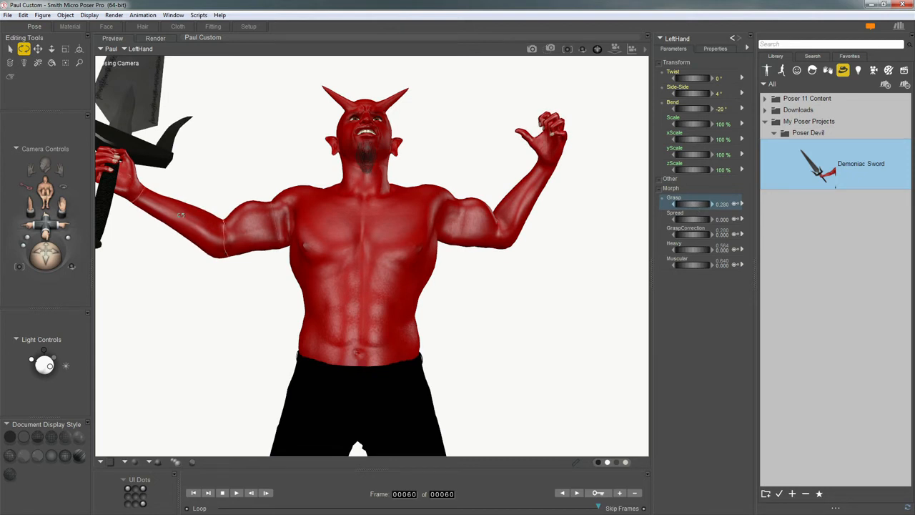
drag(184, 213, 203, 202)
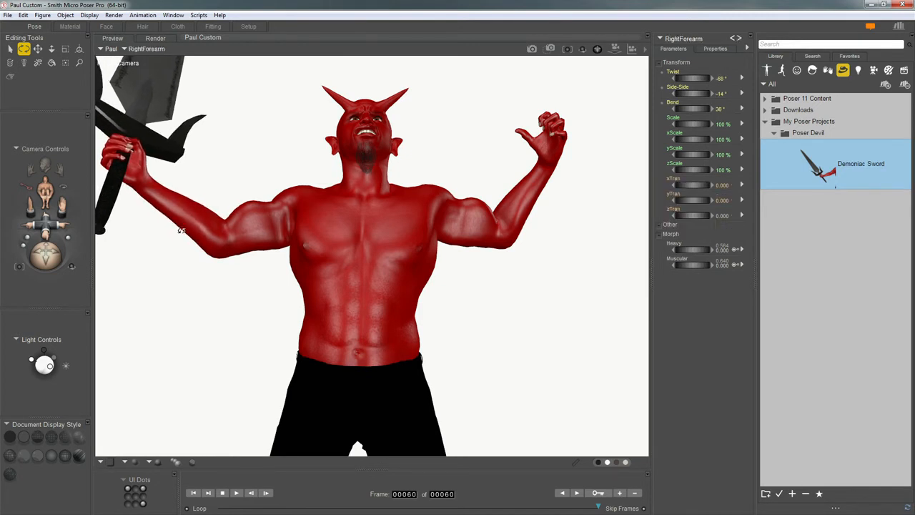
- Return to the first frame and set the left shoulder's Mag 1 influence to 0
click(474, 224)
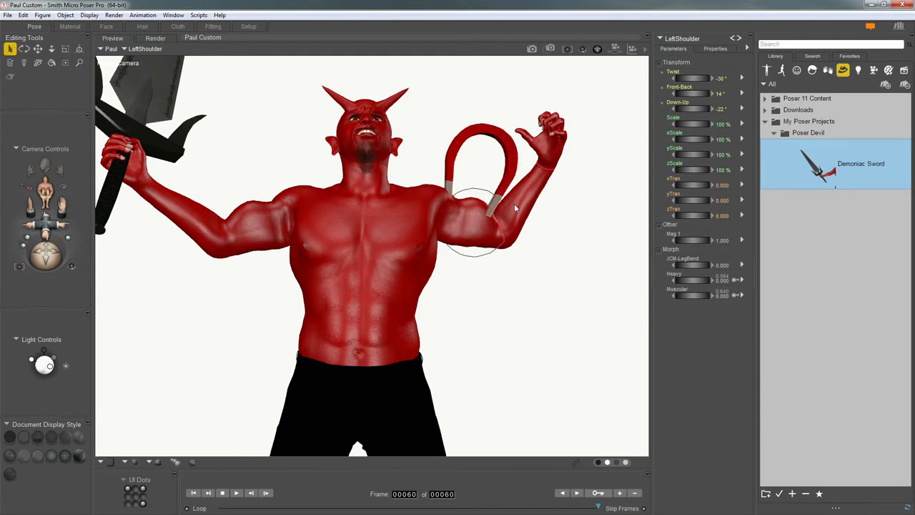
click(193, 500)
click(497, 241)
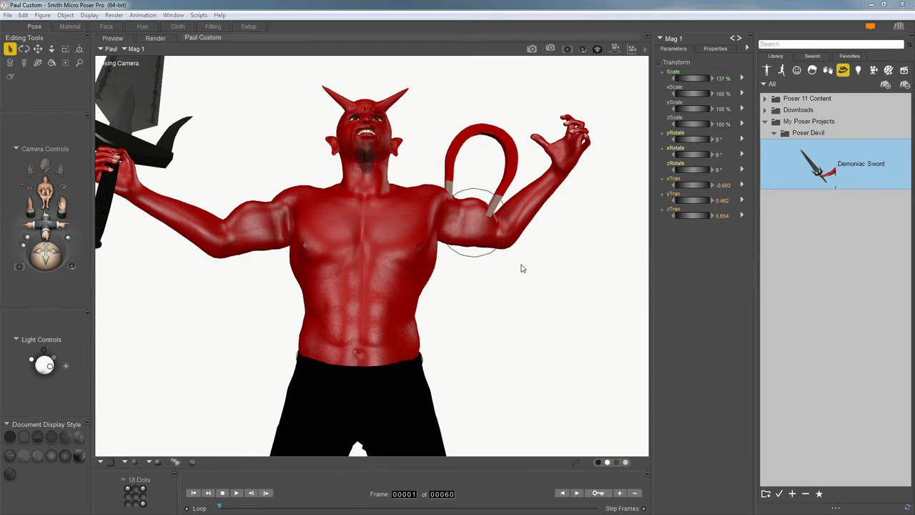
click(475, 229)
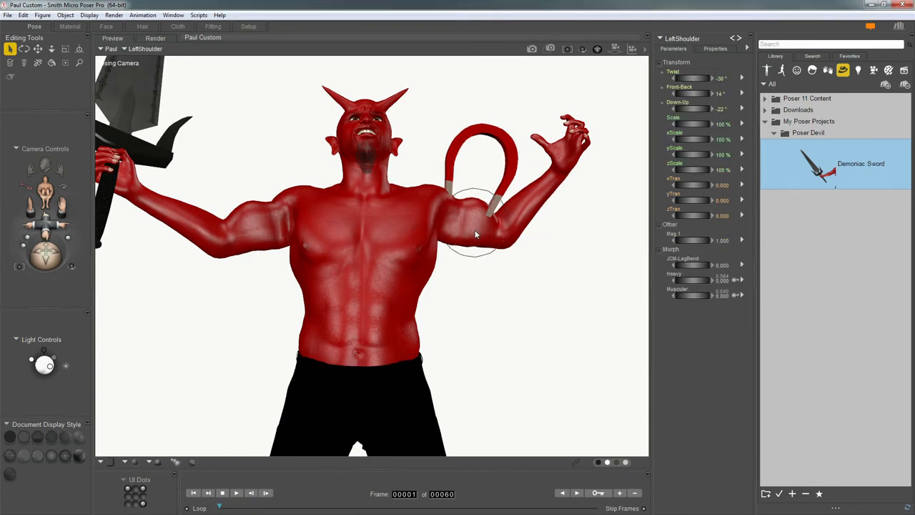
click(722, 242)
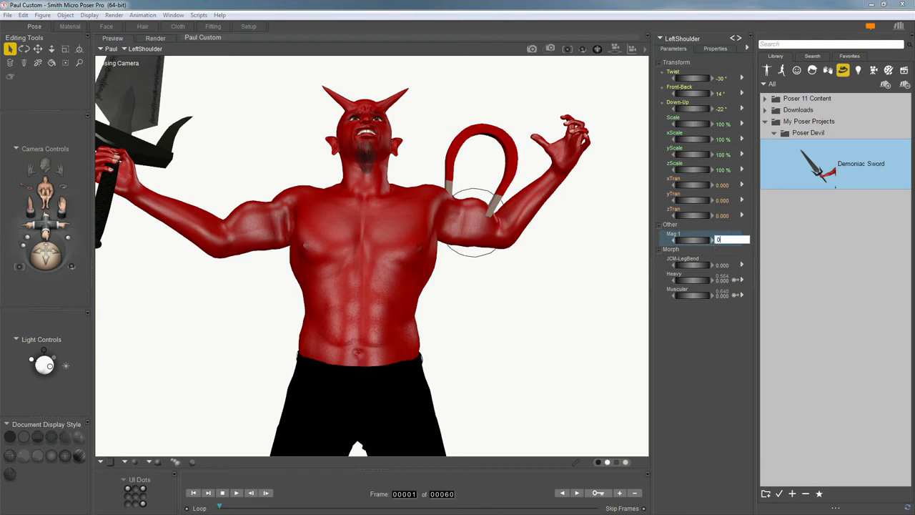
key(Return)
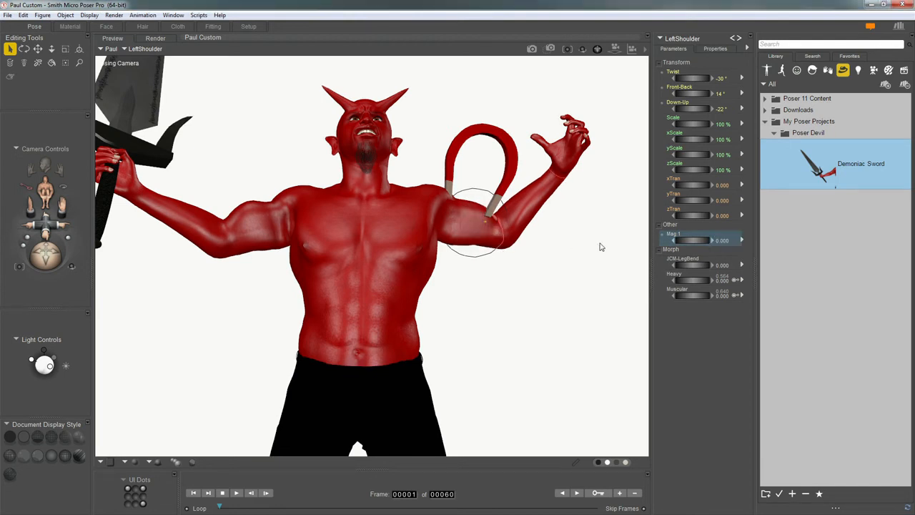
- On the first frame, set the right shoulder's Mag 2 influence to 0
mouse_move(722, 243)
mouse_down()
mouse_move(795, 233)
mouse_move(713, 253)
mouse_up()
click(258, 247)
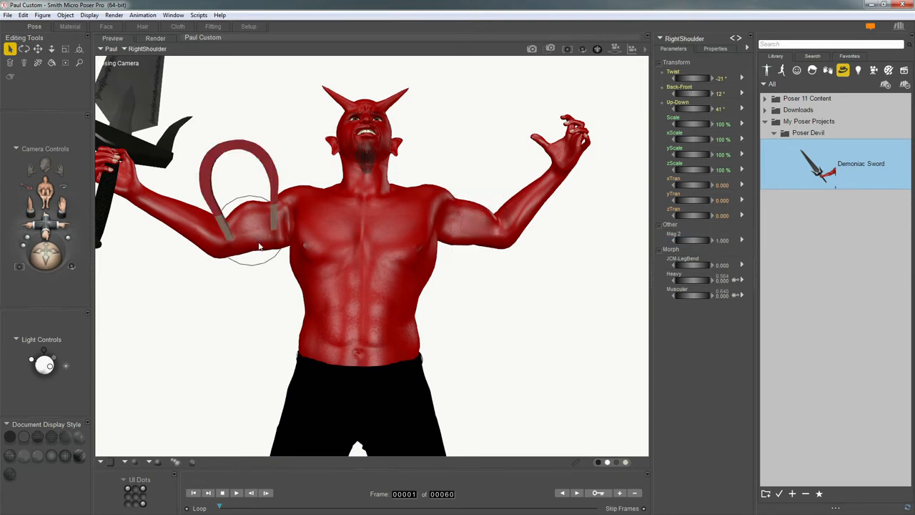
click(722, 241)
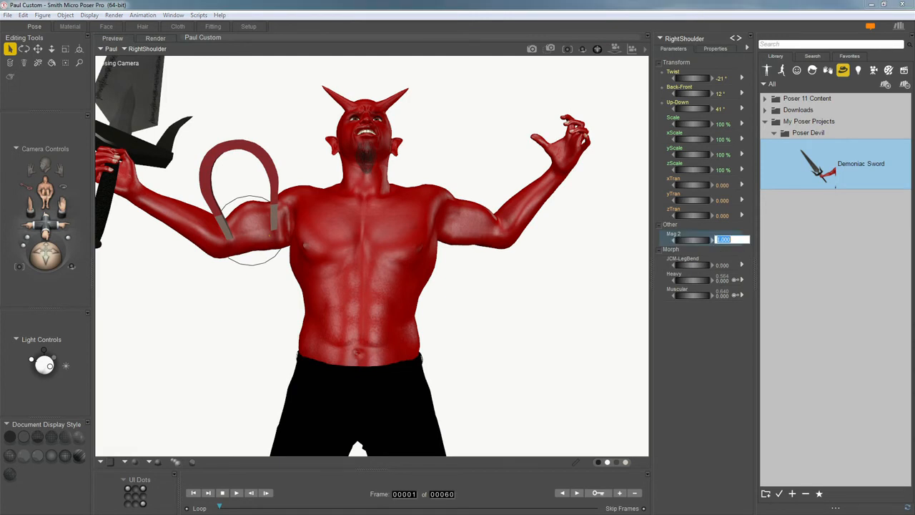
text(0)
key(Return)
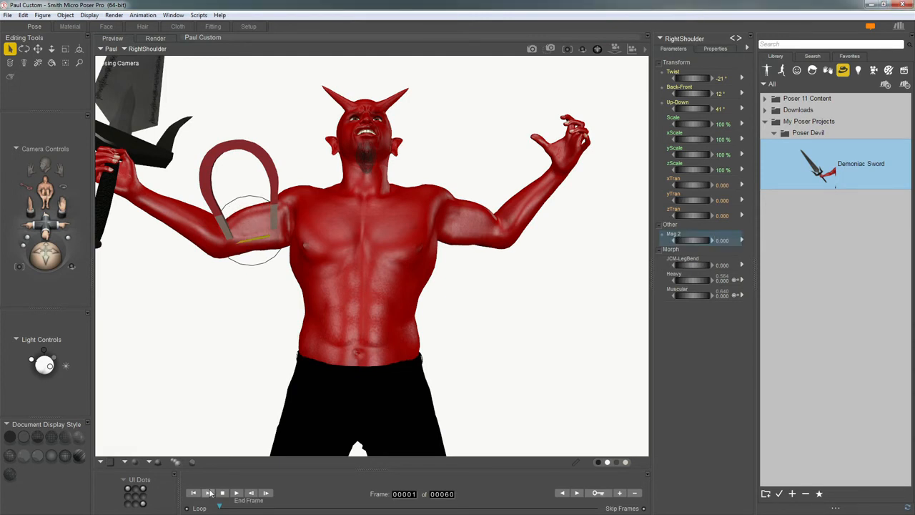
- On frame 60, set the right shoulder's Mag 2 influence to 1 and check the left shoulder's Mag 1 influence
click(210, 493)
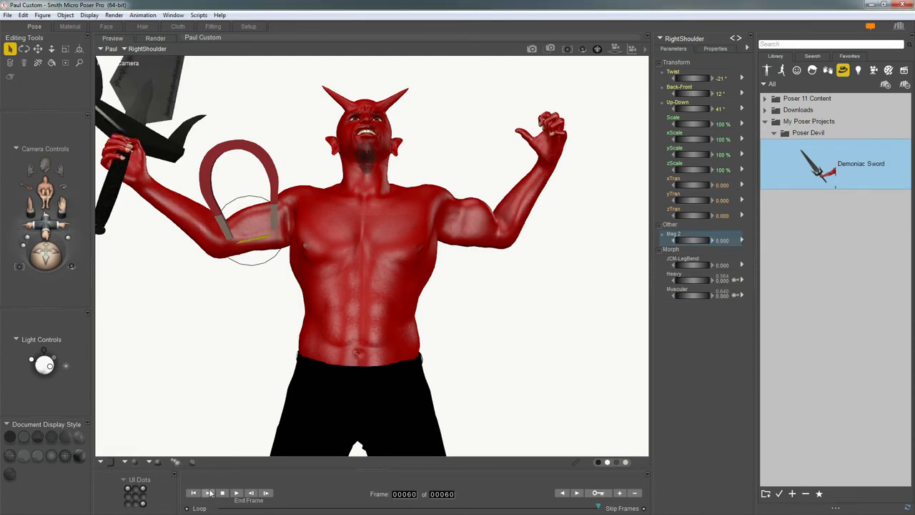
click(721, 241)
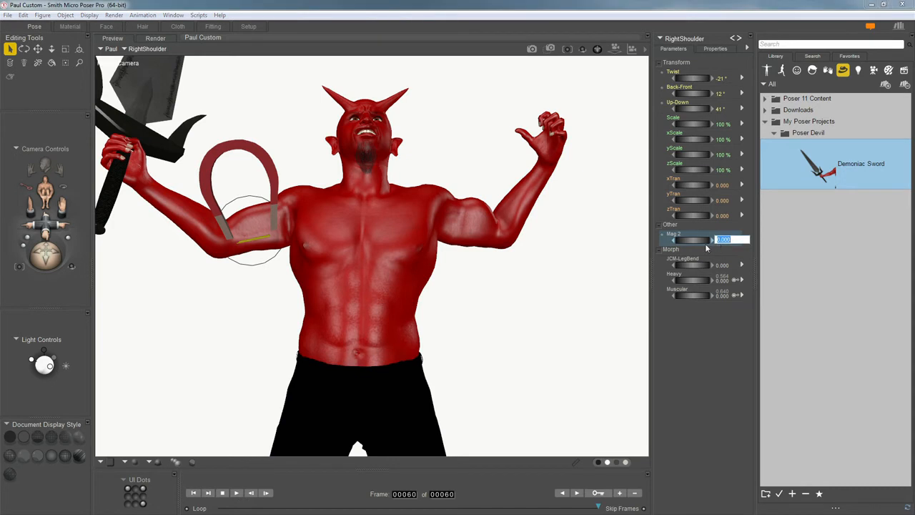
text(1)
key(Return)
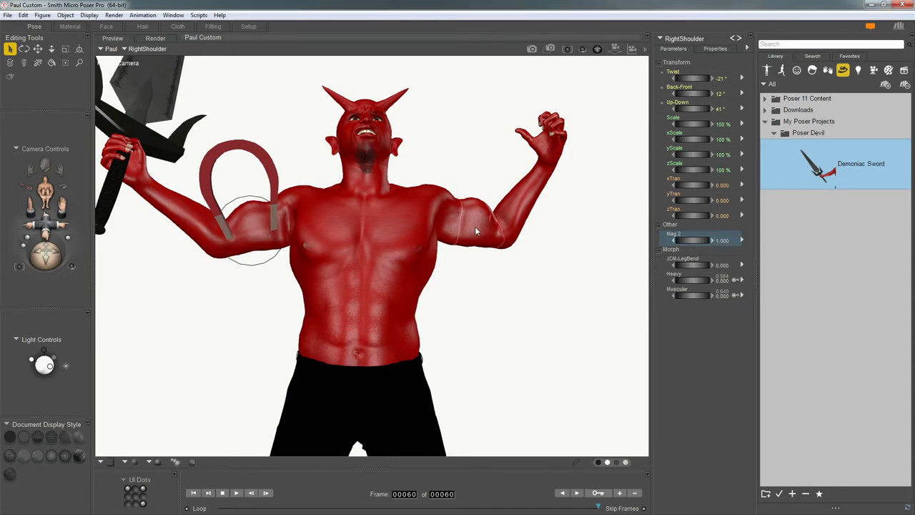
click(475, 229)
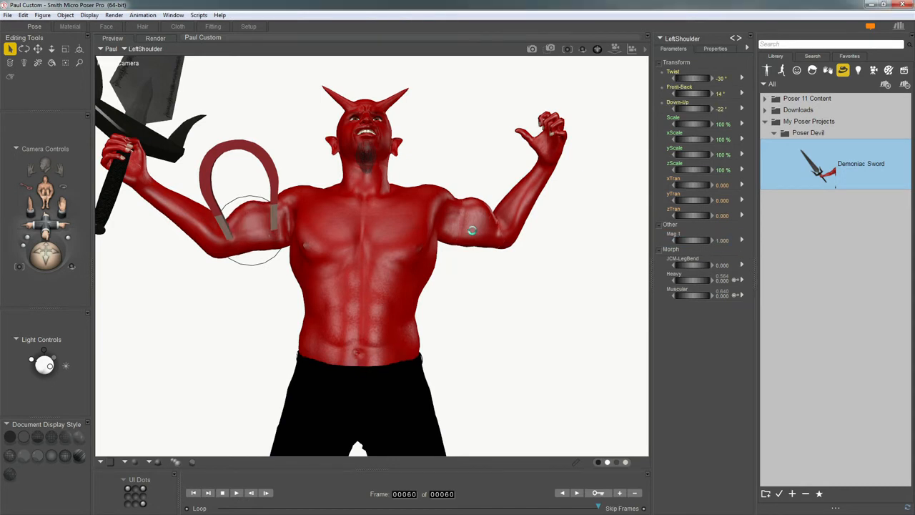
- Play back the biceps flex animation, stop it and go to the last frame
click(195, 497)
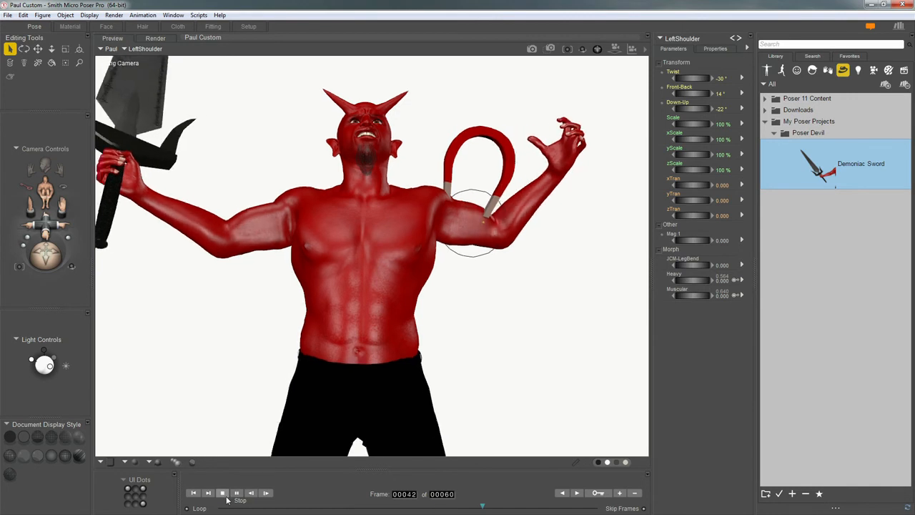
click(223, 493)
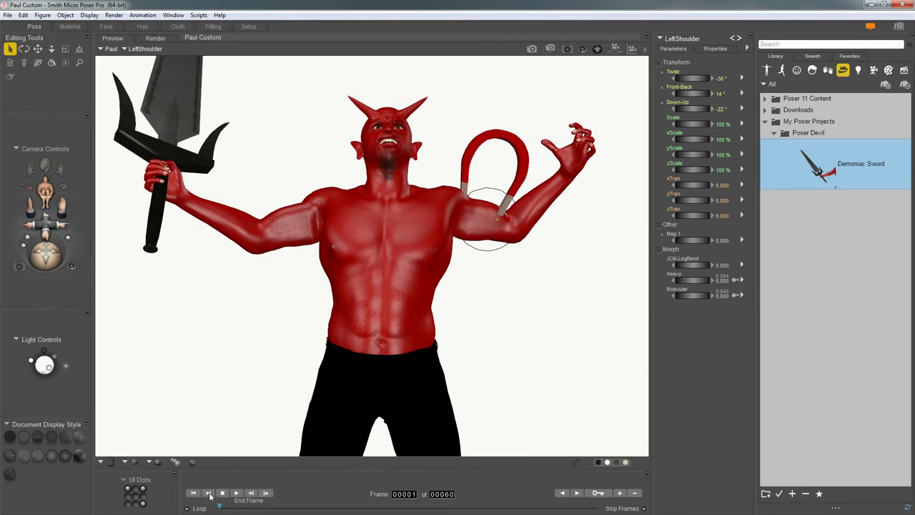
click(206, 504)
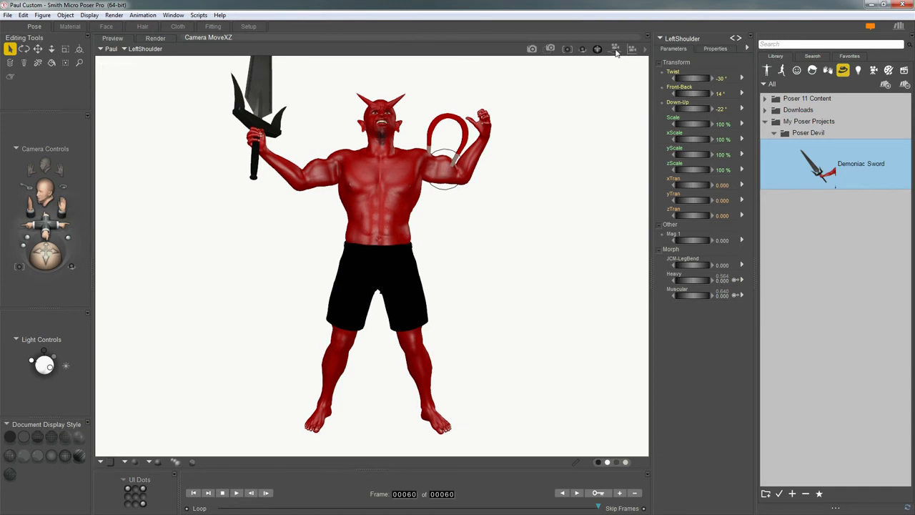
- Turn off Animating for the Main Camera
click(616, 50)
click(712, 49)
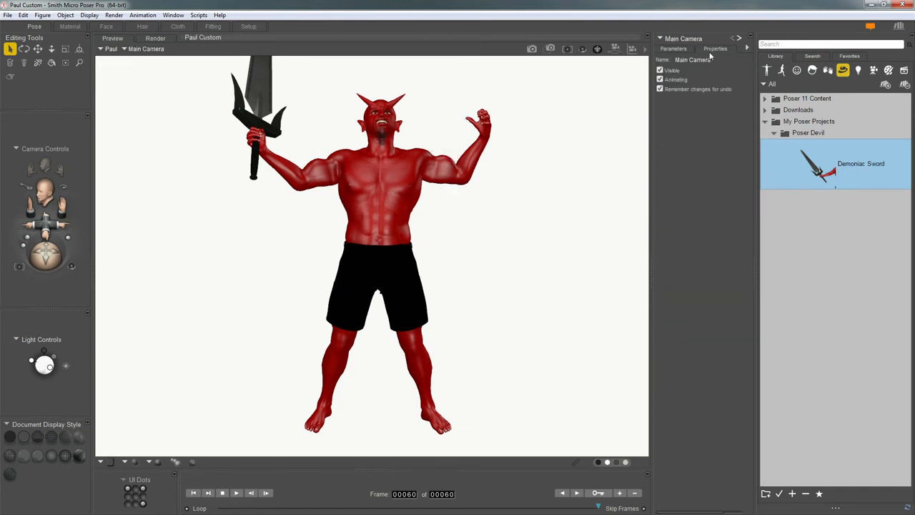
click(660, 79)
- Translate the figure's hip slightly with inverse kinematics holding both feet
drag(512, 439, 475, 499)
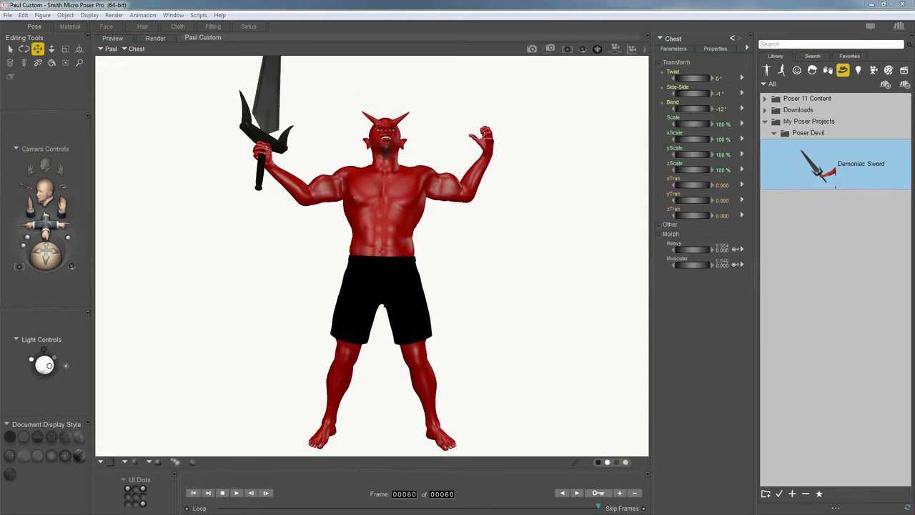
click(381, 280)
drag(380, 272, 380, 251)
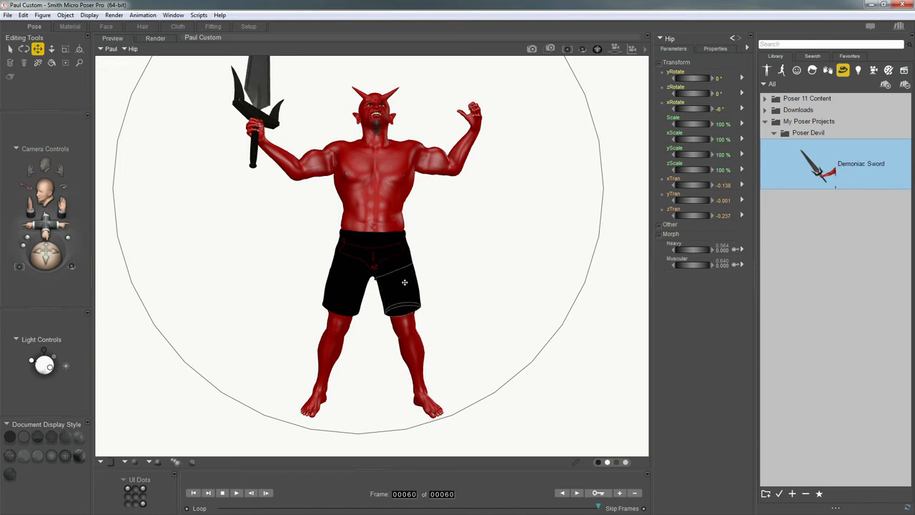
- Turn off inverse kinematics for the figure's left and right legs
click(43, 15)
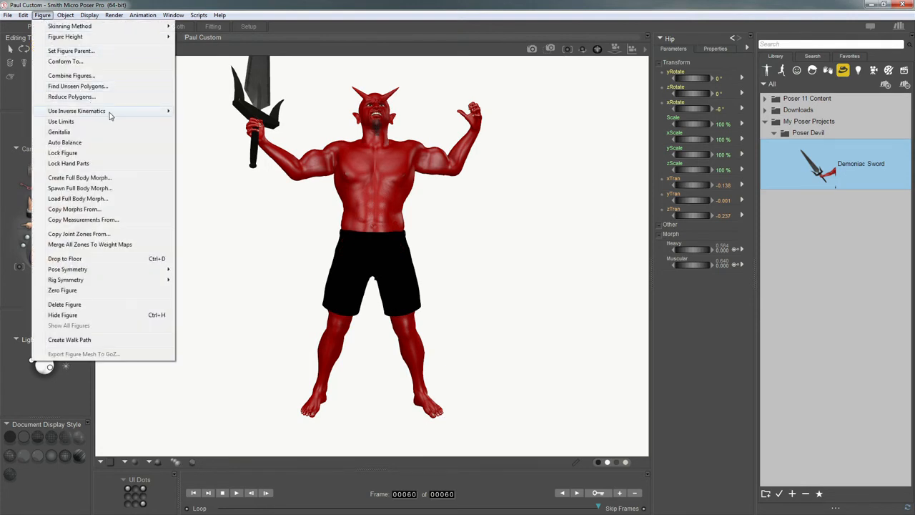
mouse_move(112, 116)
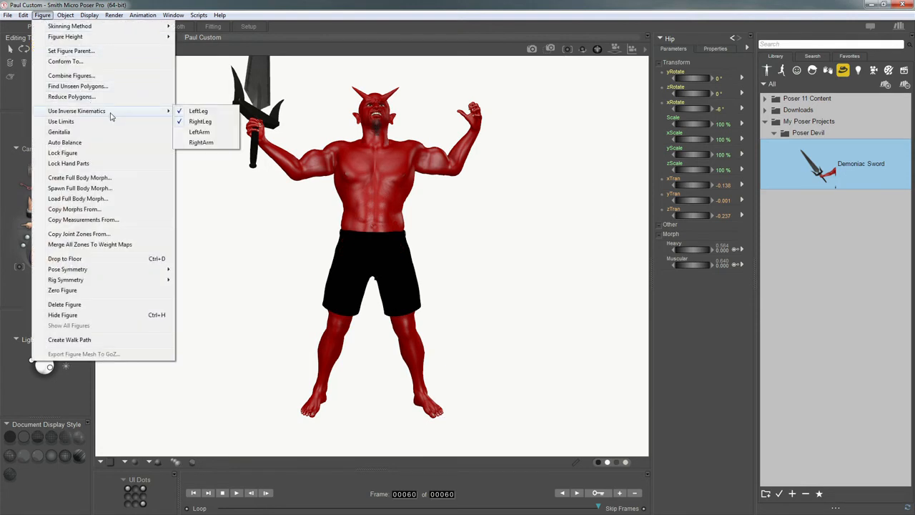
click(201, 122)
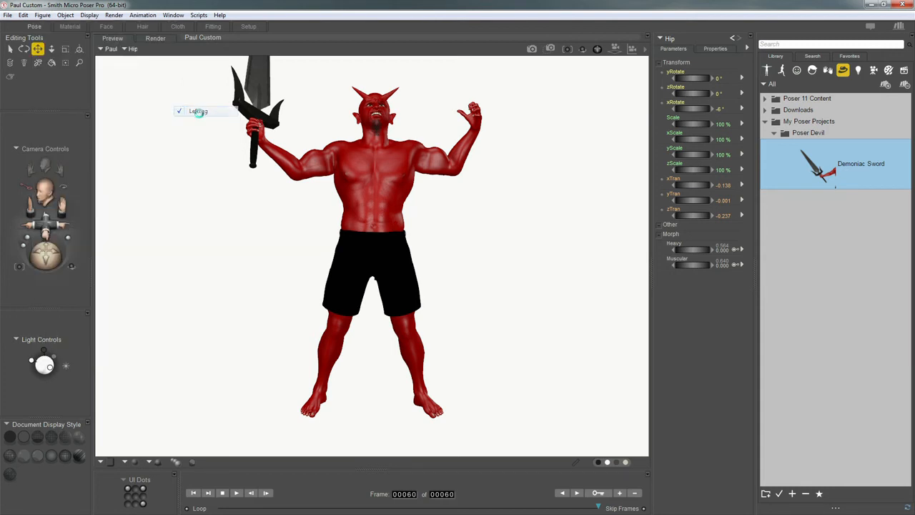
click(43, 15)
mouse_move(115, 111)
click(200, 122)
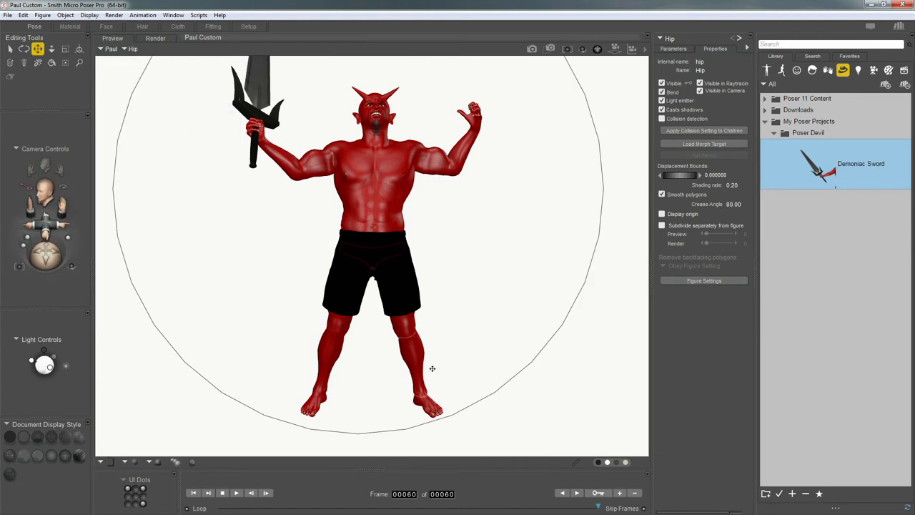
- Try moving the hip and bending the left shin without inverse kinematics, and undo the shin bend
mouse_move(370, 253)
mouse_down()
mouse_move(371, 266)
mouse_move(362, 230)
mouse_move(347, 242)
mouse_move(345, 265)
mouse_move(369, 256)
mouse_move(350, 256)
mouse_move(357, 248)
mouse_move(371, 261)
mouse_up()
key(r)
drag(414, 355, 414, 375)
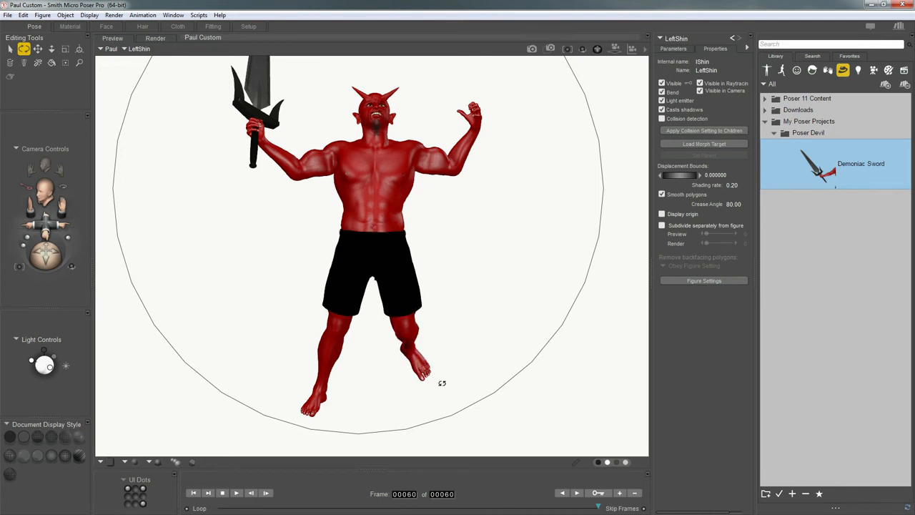
key(ctrl+z)
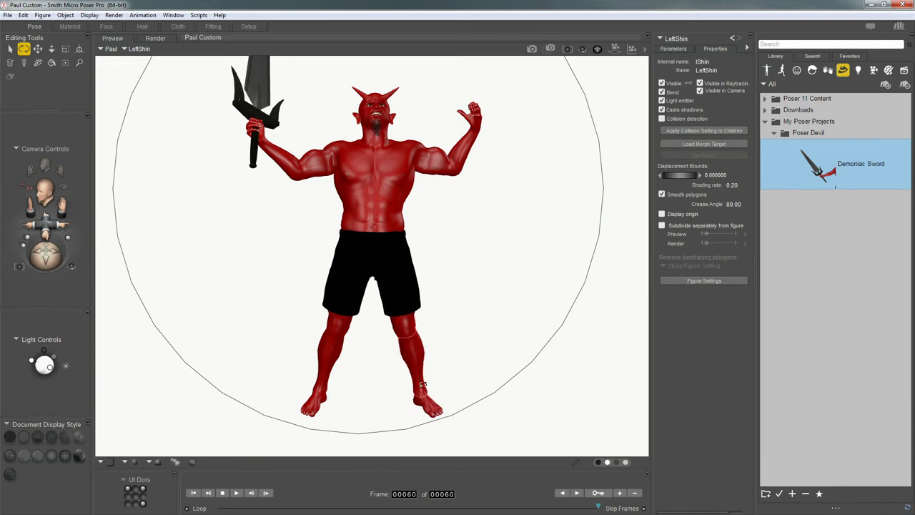
- Rotate the left foot slightly downward and undo the last test movement
mouse_move(426, 402)
mouse_down()
mouse_move(431, 422)
mouse_move(432, 412)
mouse_up()
key(ctrl+z)
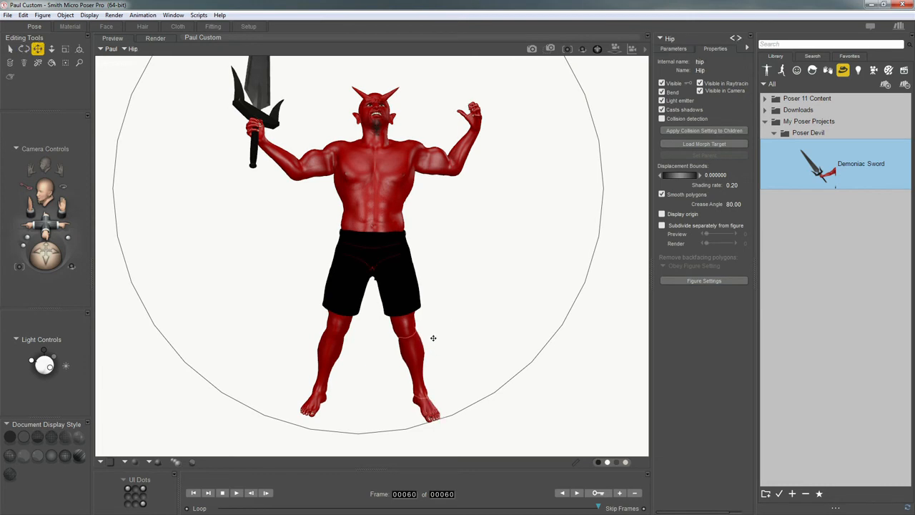
- Turn inverse kinematics back on for the figure's left and right legs
right_click(390, 203)
mouse_move(434, 359)
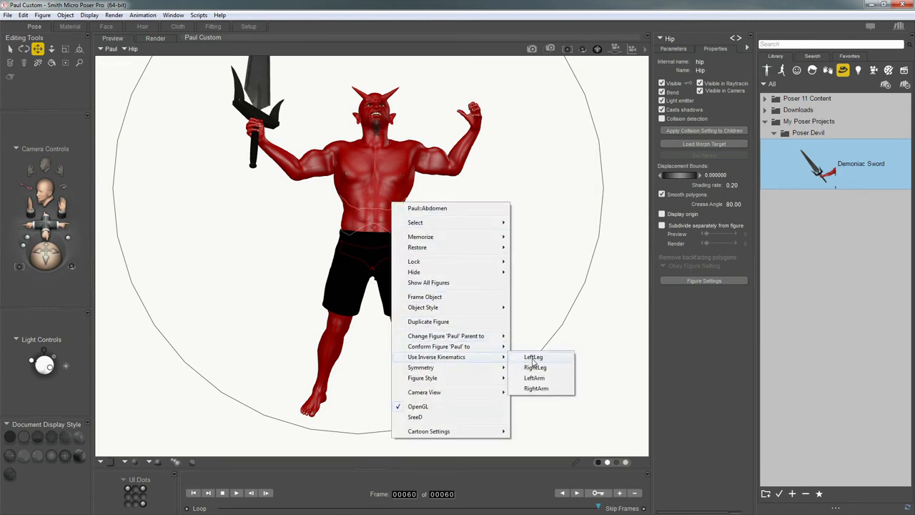
click(533, 359)
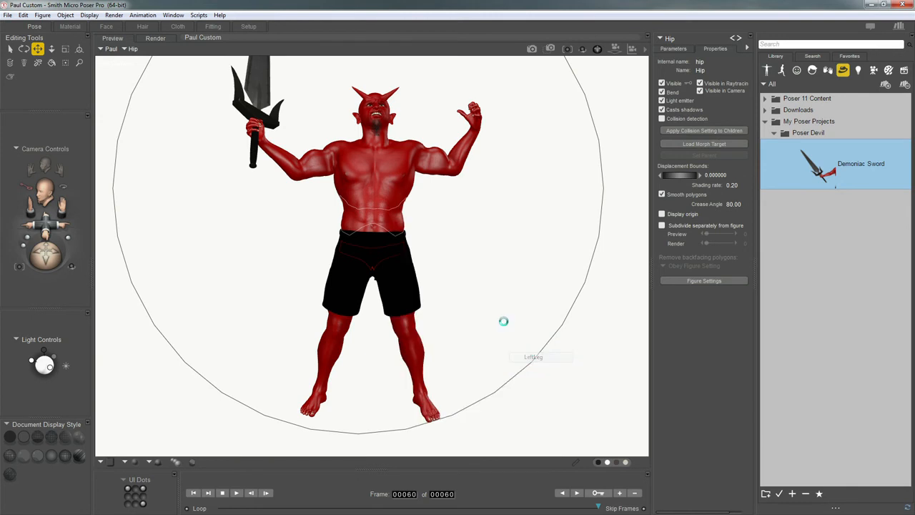
right_click(390, 199)
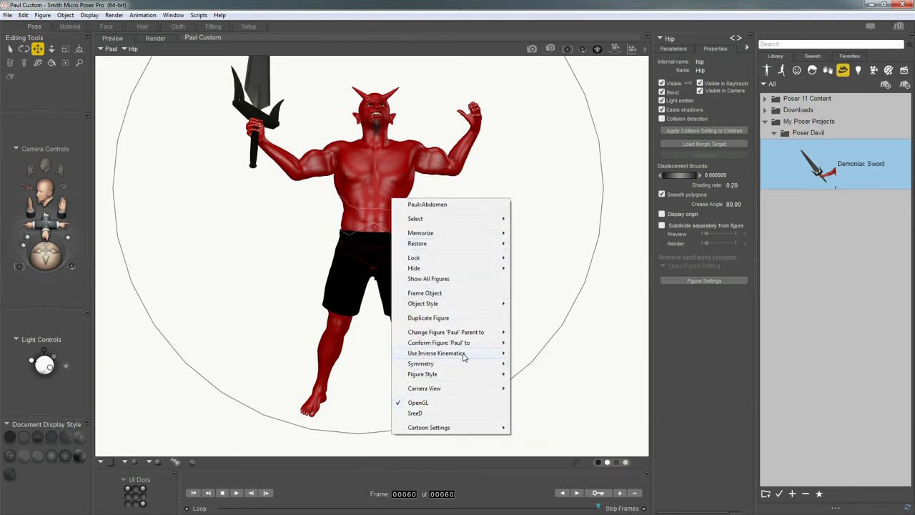
mouse_move(501, 354)
click(534, 363)
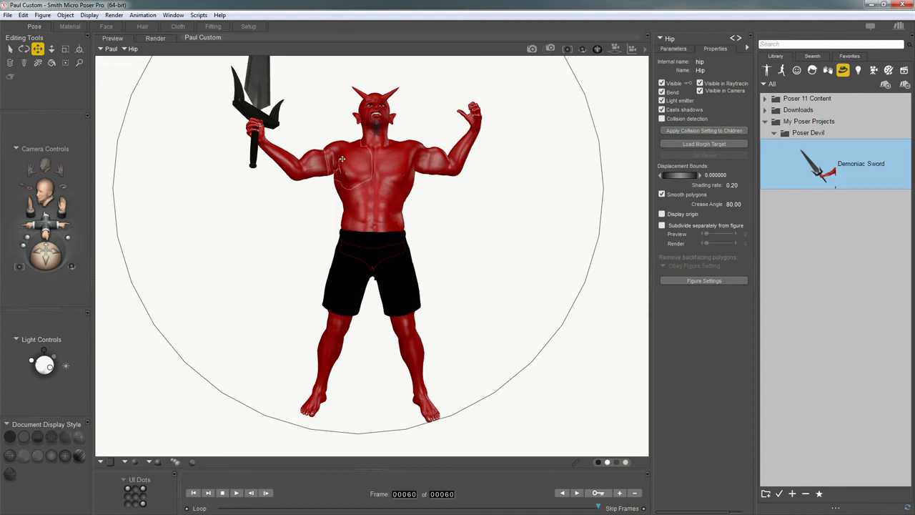
- Turn on inverse kinematics for the figure's right arm
right_click(342, 159)
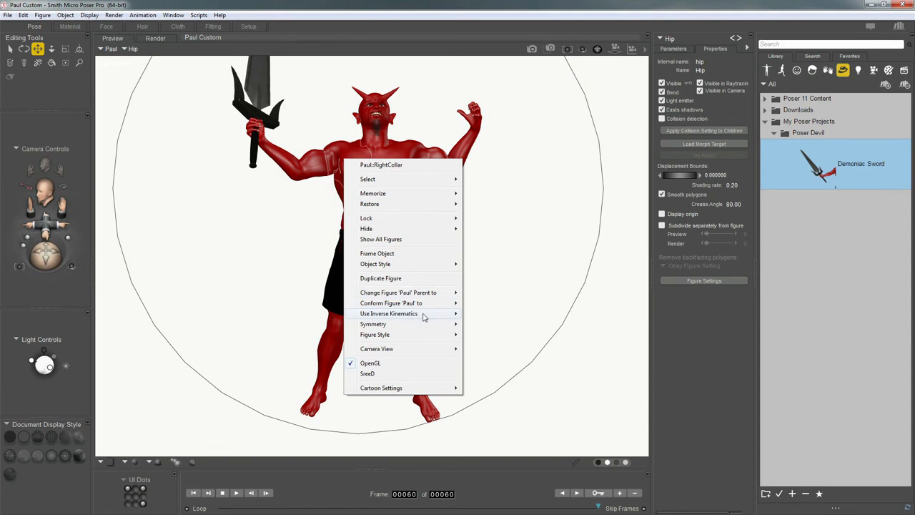
mouse_move(423, 315)
click(489, 346)
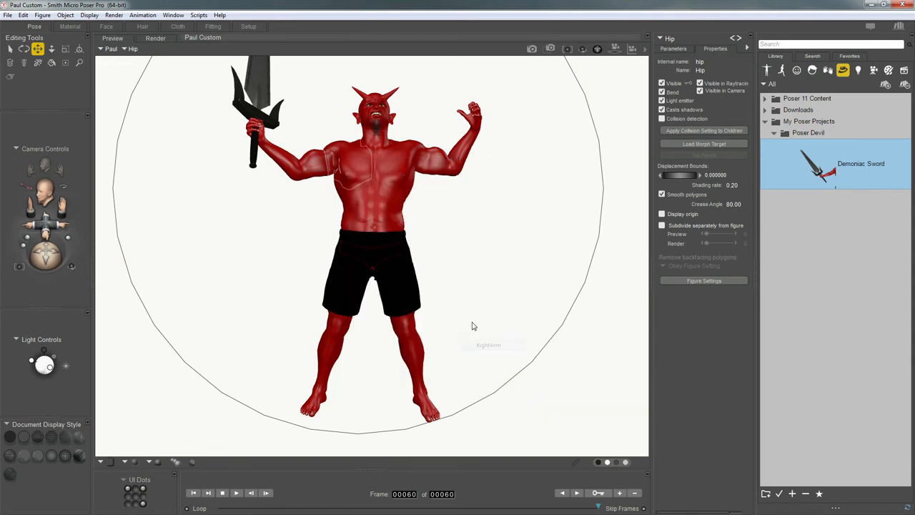
- Pull the left collar outward and up so the torso leans away from the sword arm
scroll(472, 321, up, 5)
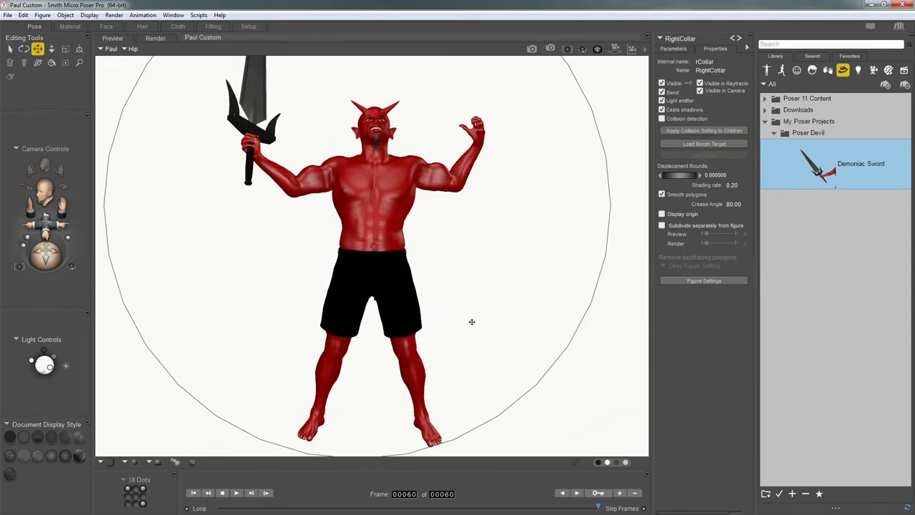
scroll(424, 333, up, 1)
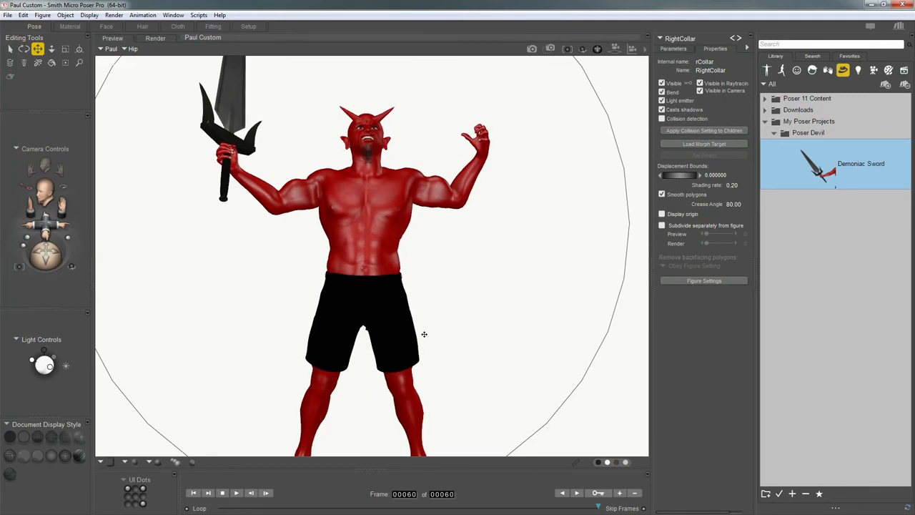
middle_drag(424, 333, 415, 296)
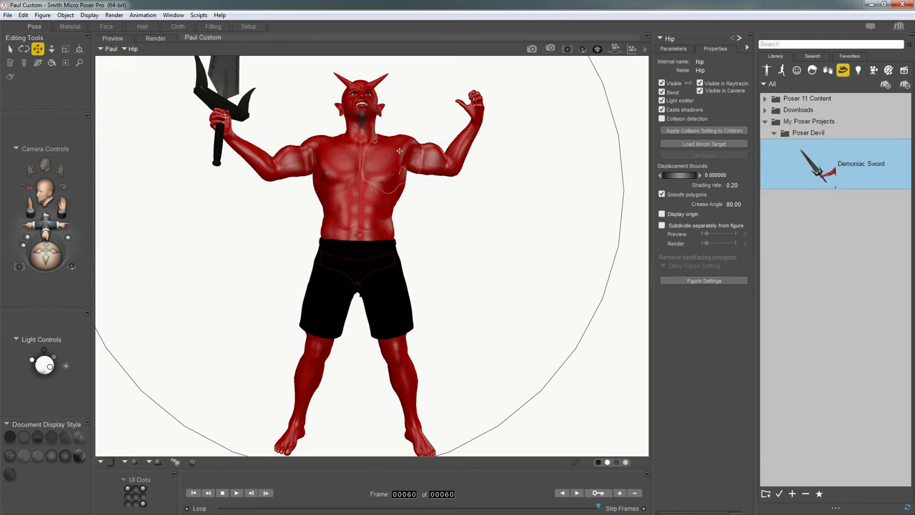
drag(391, 156, 420, 139)
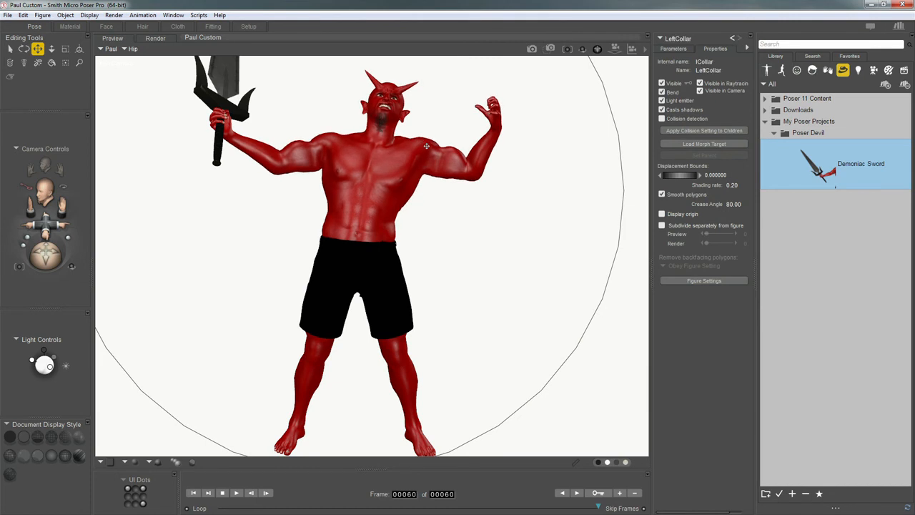
middle_drag(426, 210, 424, 259)
alt+middle_drag(329, 201, 229, 195)
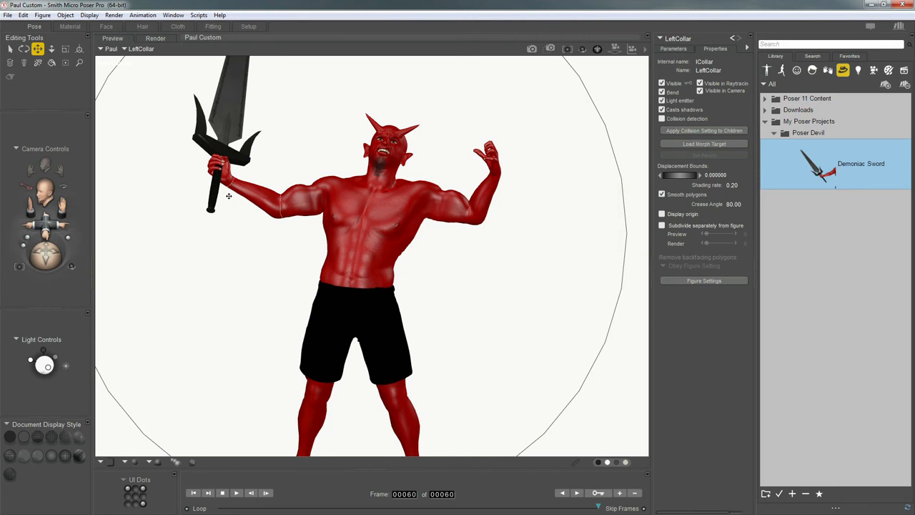
middle_drag(403, 231, 402, 262)
scroll(403, 260, down, 5)
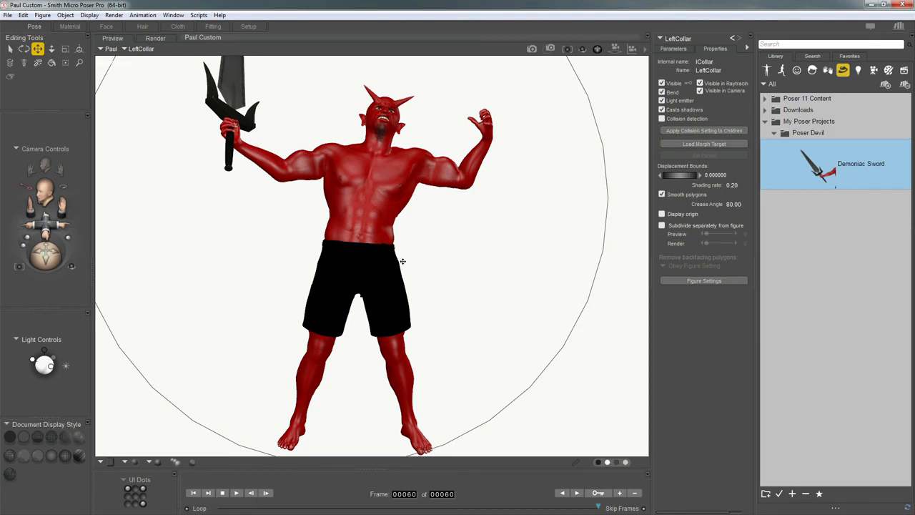
- Set the figure's height preset to Child
click(43, 15)
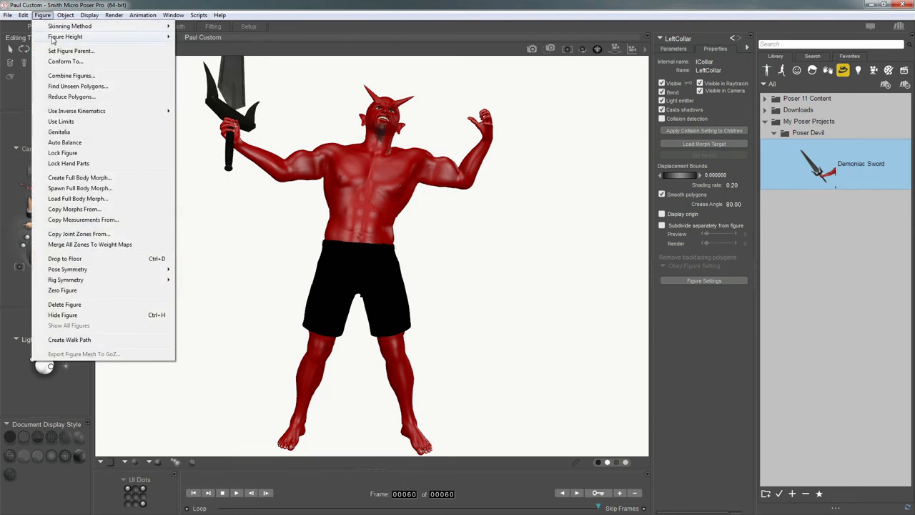
mouse_move(104, 40)
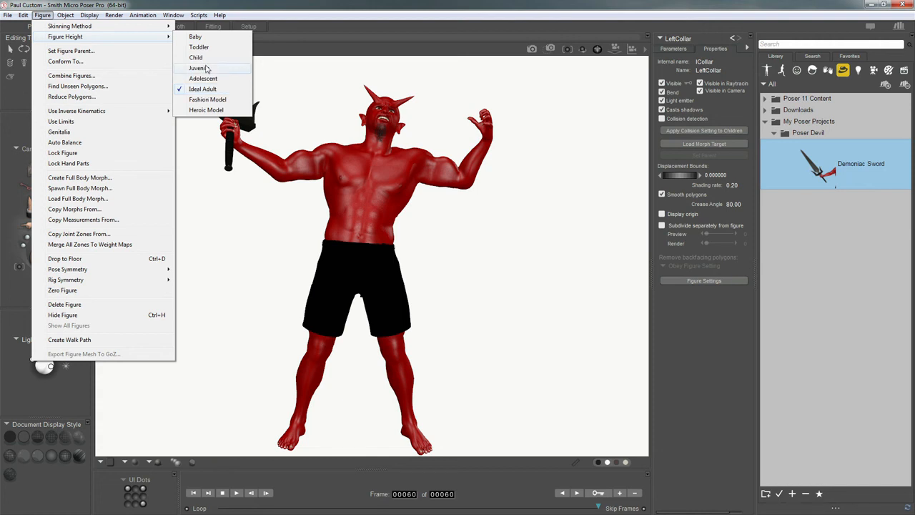
click(204, 58)
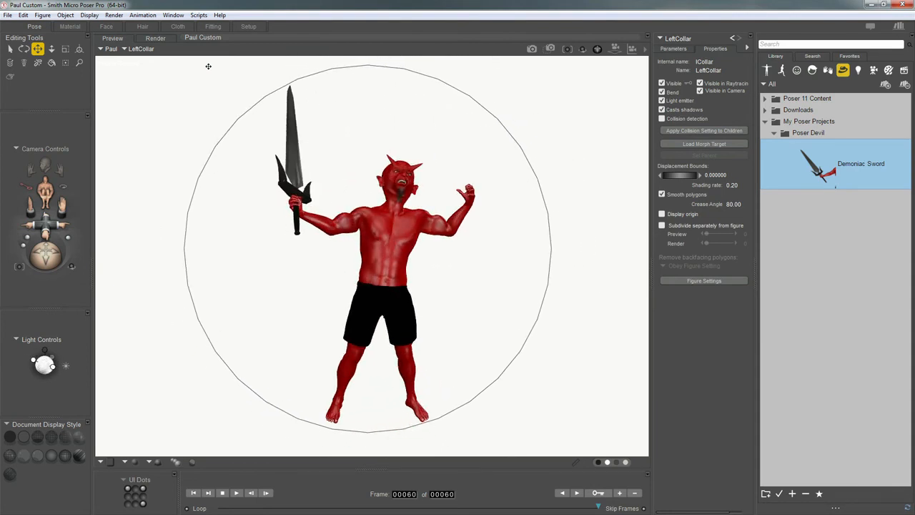
- Set the figure's height preset to Ideal Adult
click(43, 15)
mouse_move(143, 37)
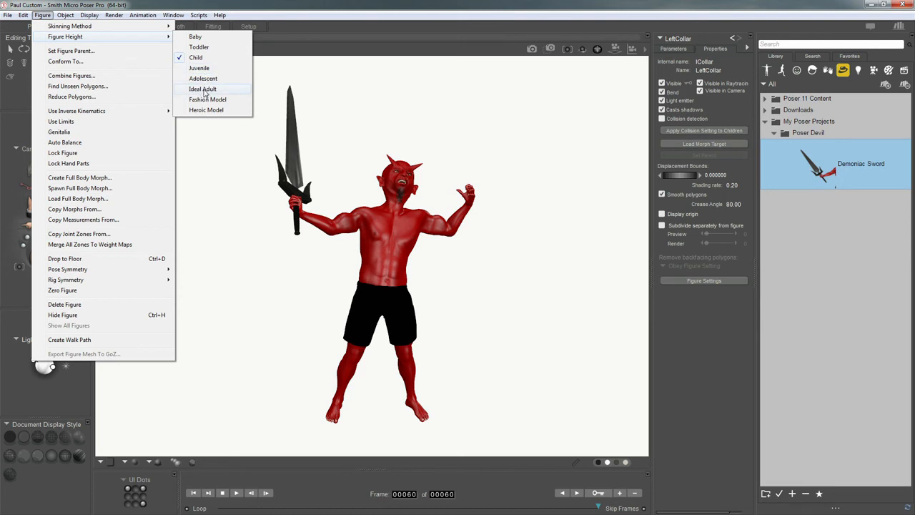
click(203, 89)
scroll(197, 92, down, 7)
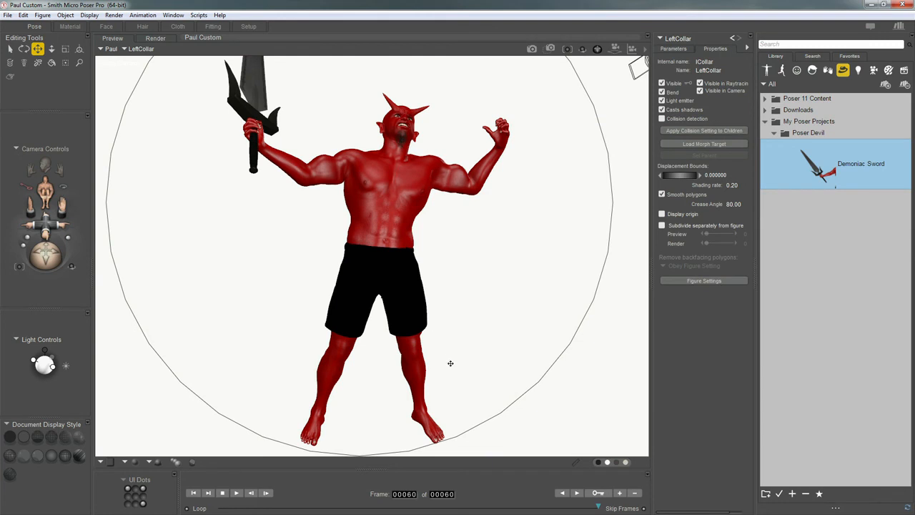
- Set the figure's height preset to Fashion Model and examine the devil's face up close and the body in side profile
click(42, 15)
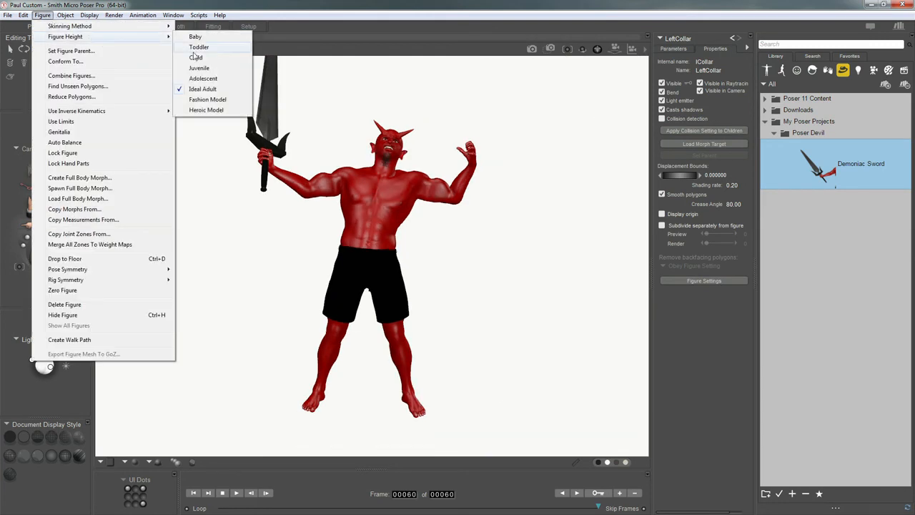
click(218, 101)
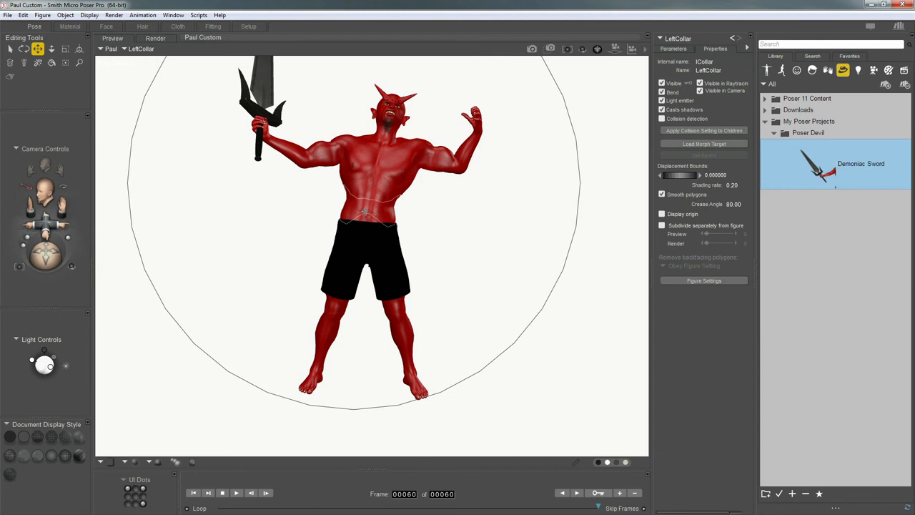
scroll(400, 228, up, 2)
middle_drag(400, 228, 382, 227)
scroll(395, 233, up, 6)
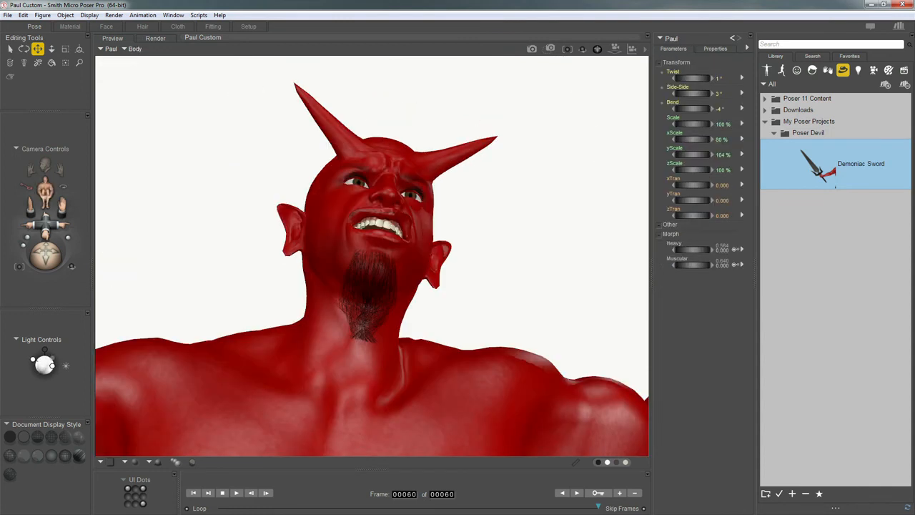
drag(46, 255, 218, 255)
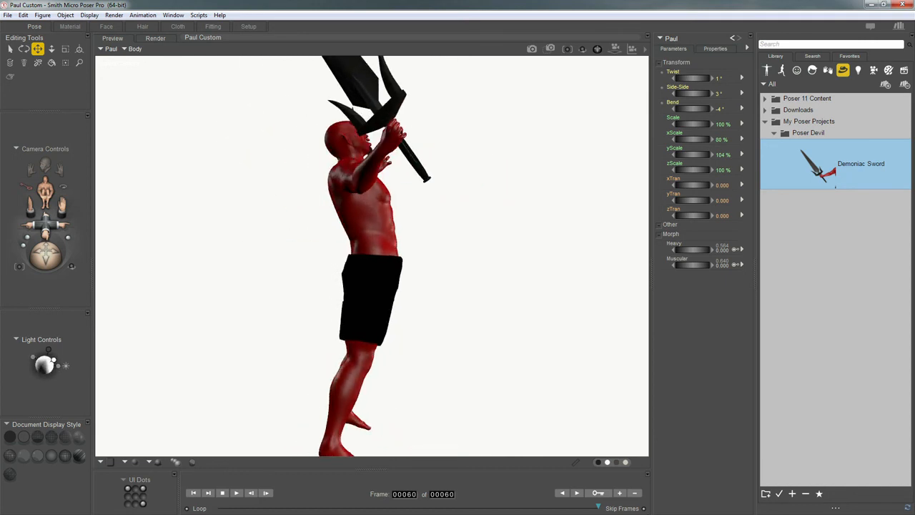